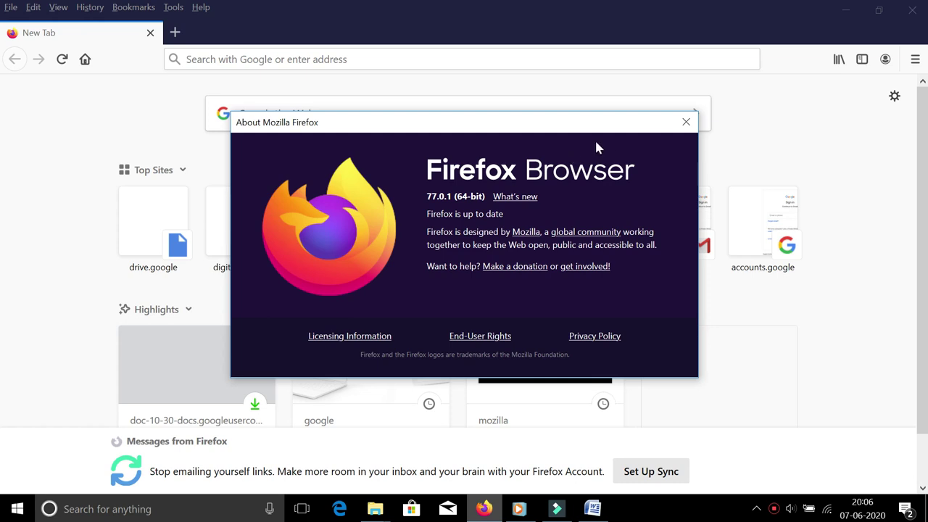
# - Close the About Mozilla Firefox dialog and open Programs and Features in the Control Panel
pyautogui.click(693, 124)
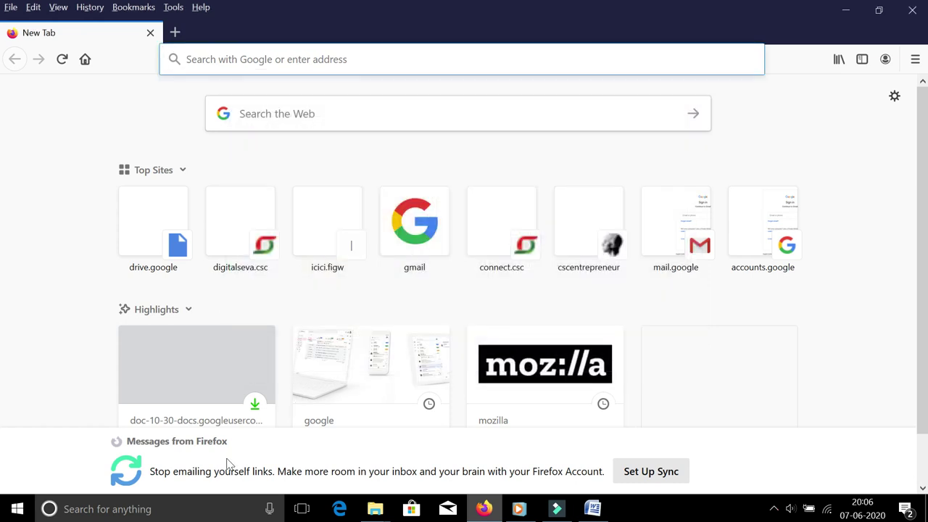
pyautogui.click(157, 511)
pyautogui.write('con')
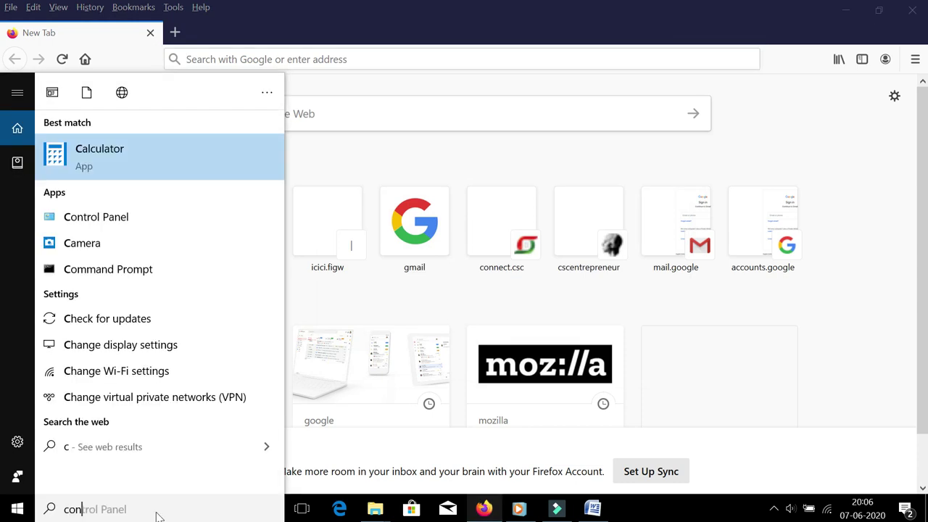
pyautogui.write('tr')
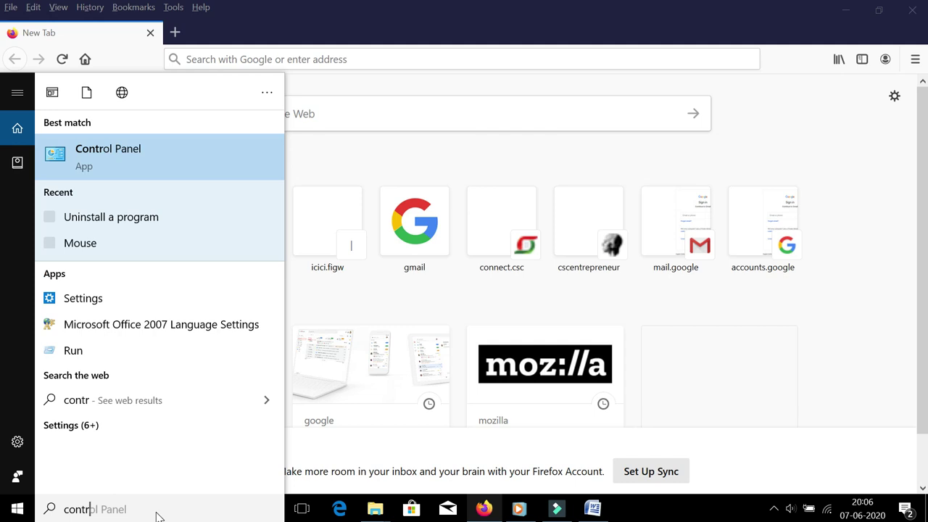
pyautogui.click(153, 155)
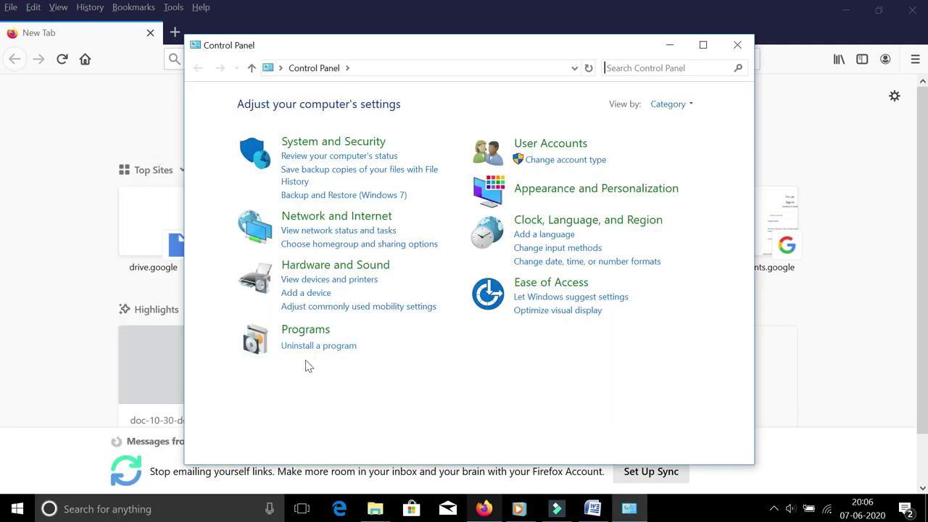
pyautogui.click(301, 335)
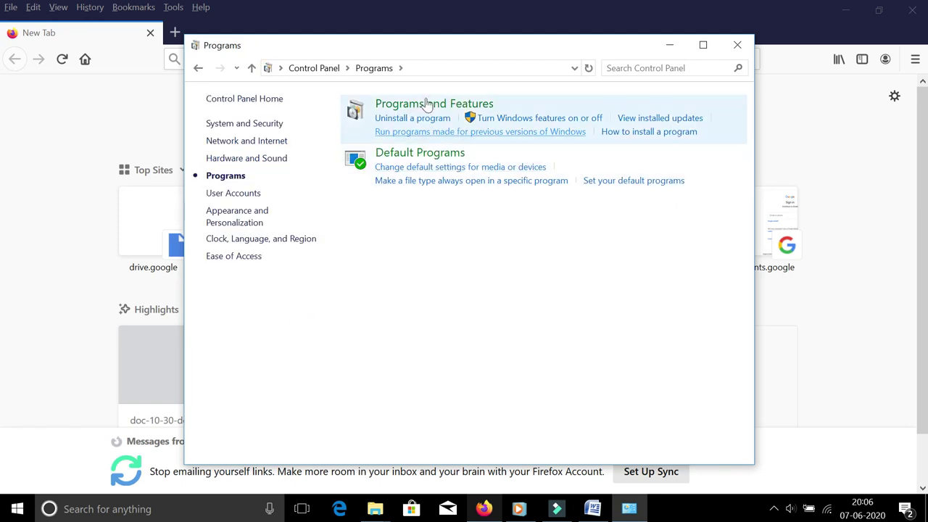
pyautogui.click(422, 105)
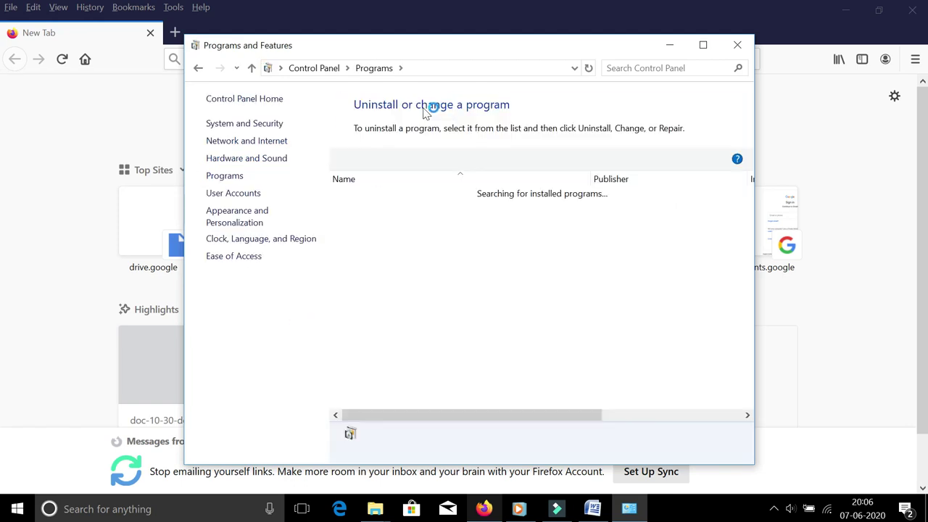
# - Uninstall Morpho RD Service Driver version 2.0.1.34, confirm the removal and minimize the command window that it opens
pyautogui.click(414, 320)
pyautogui.press('Down')
pyautogui.press('Down')
pyautogui.press('Down')
pyautogui.press('Down')
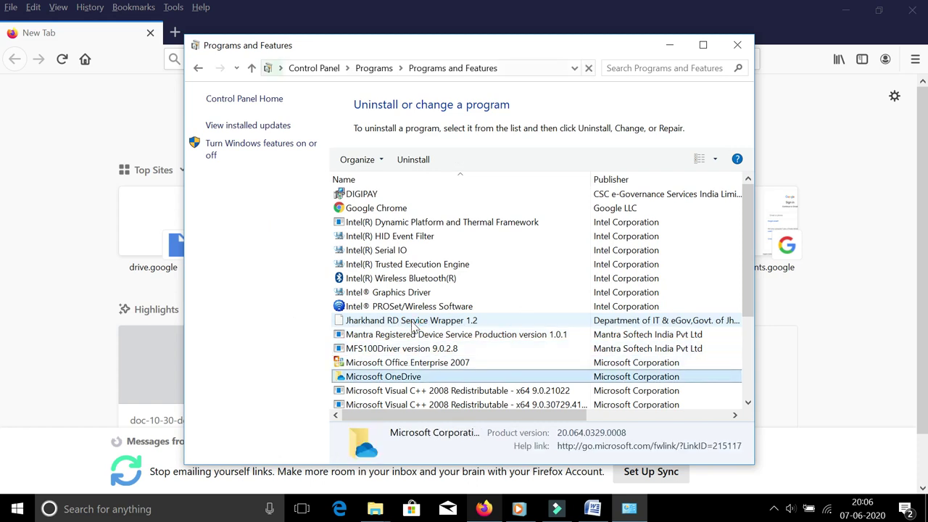
pyautogui.press('Down')
pyautogui.press('Down')
pyautogui.press('Down')
pyautogui.press('Down')
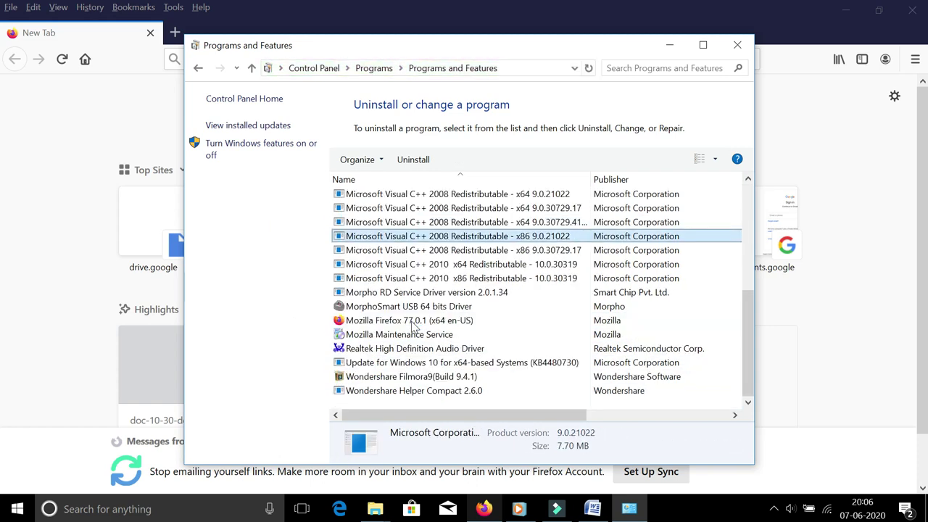
pyautogui.press('Down')
pyautogui.press('Down')
pyautogui.press('Down')
pyautogui.press('Down')
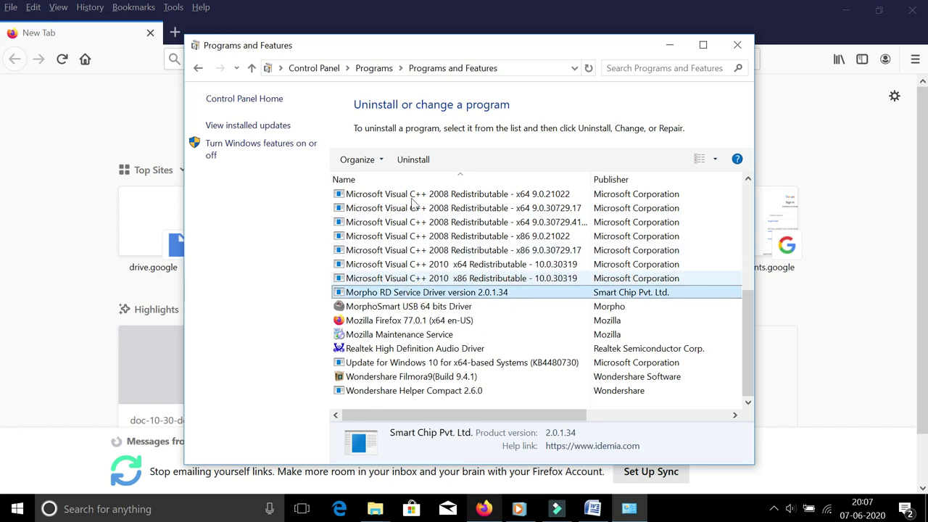
pyautogui.click(412, 159)
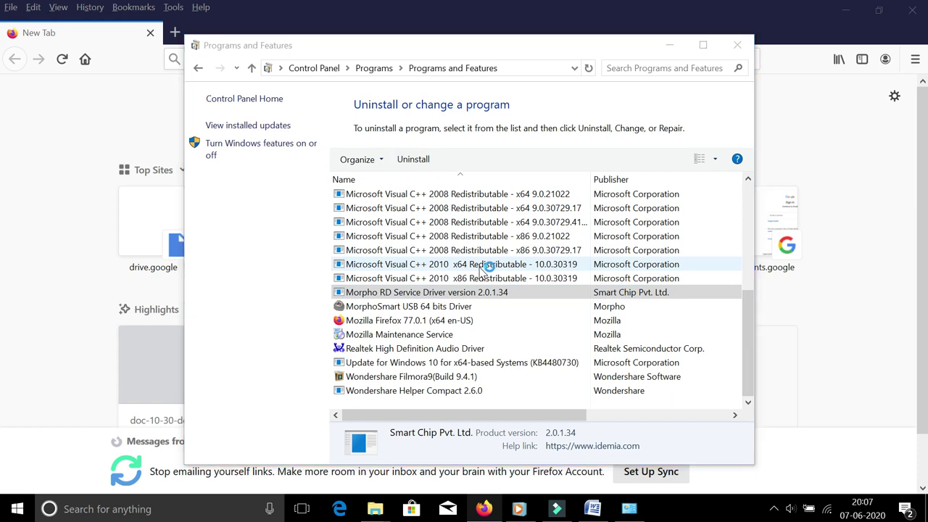
pyautogui.click(508, 310)
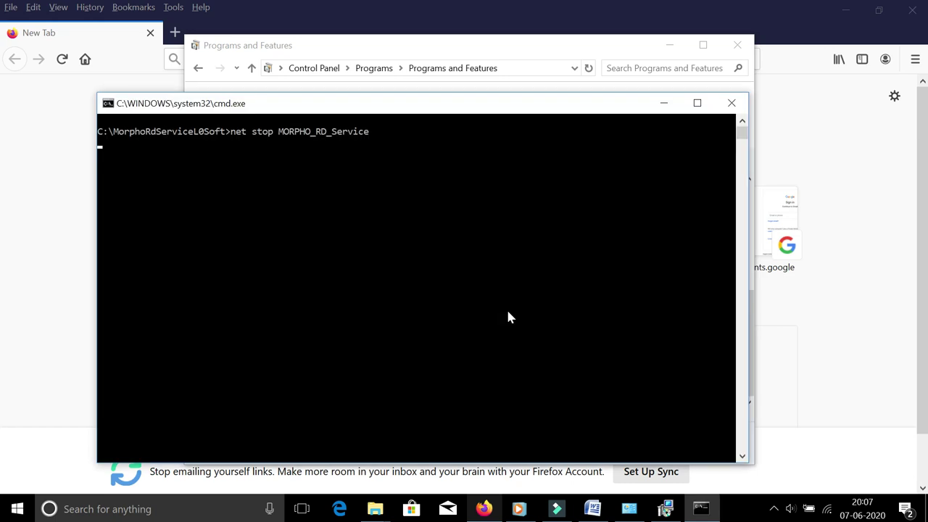
pyautogui.click(663, 102)
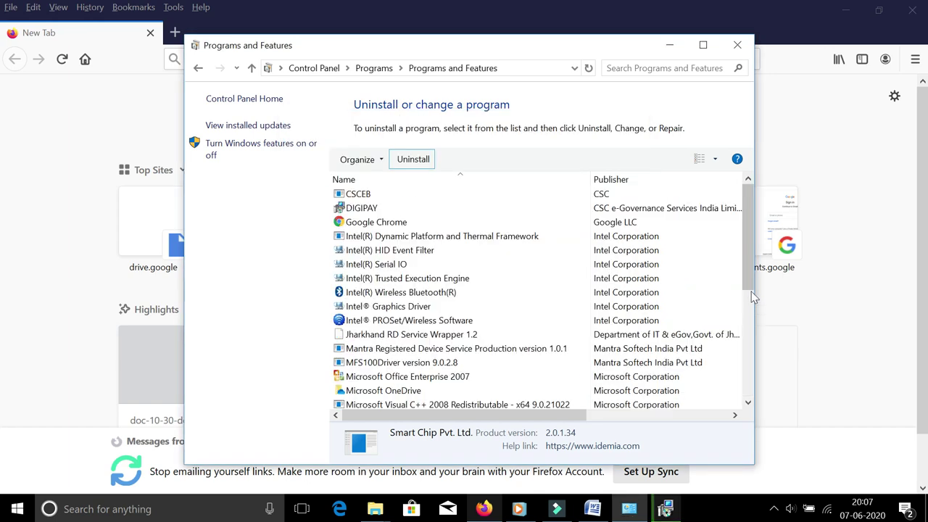
# - Look up the MorphoSmart USB 64 bits Driver among the installed programs and close Programs and Features
pyautogui.moveTo(750, 277); pyautogui.dragTo(764, 362)
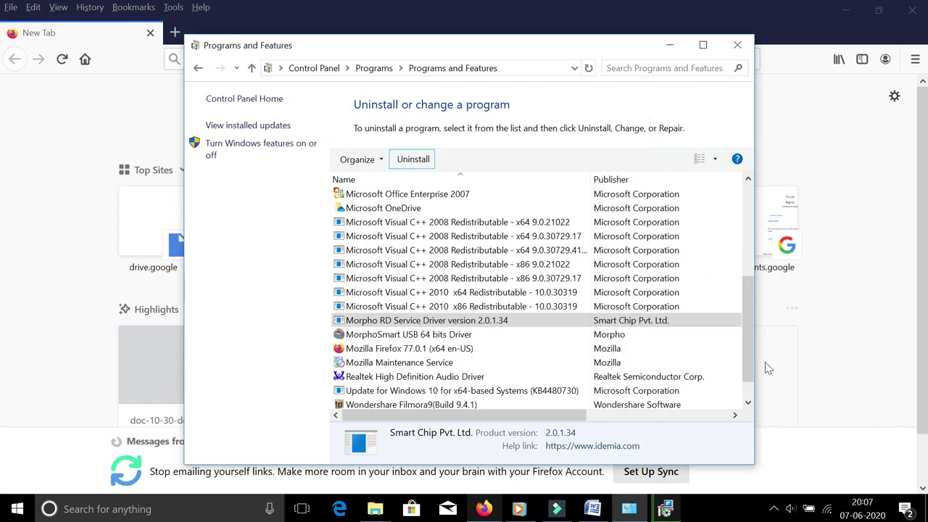
pyautogui.click(414, 336)
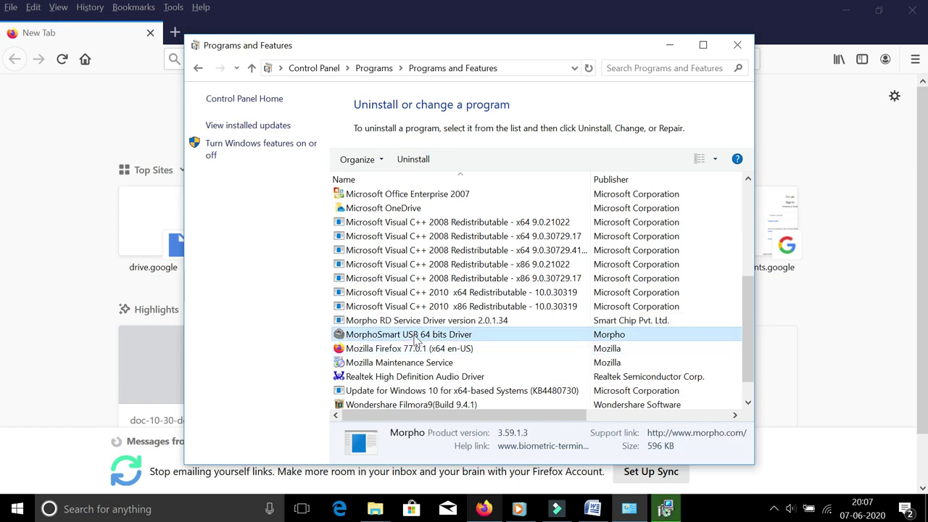
pyautogui.click(741, 43)
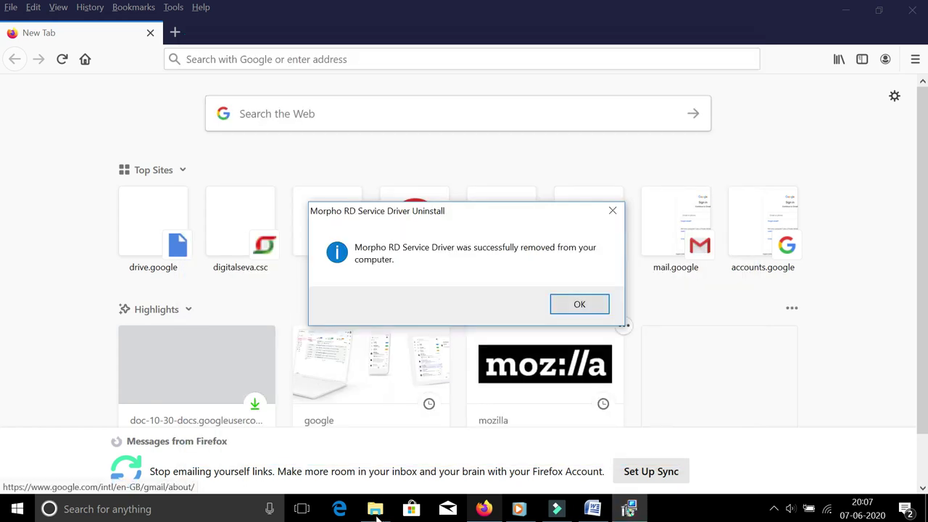
# - View the Morpho folders on Local Disk (C:) in File Explorer, close it and acknowledge the driver uninstall message
pyautogui.moveTo(377, 518)
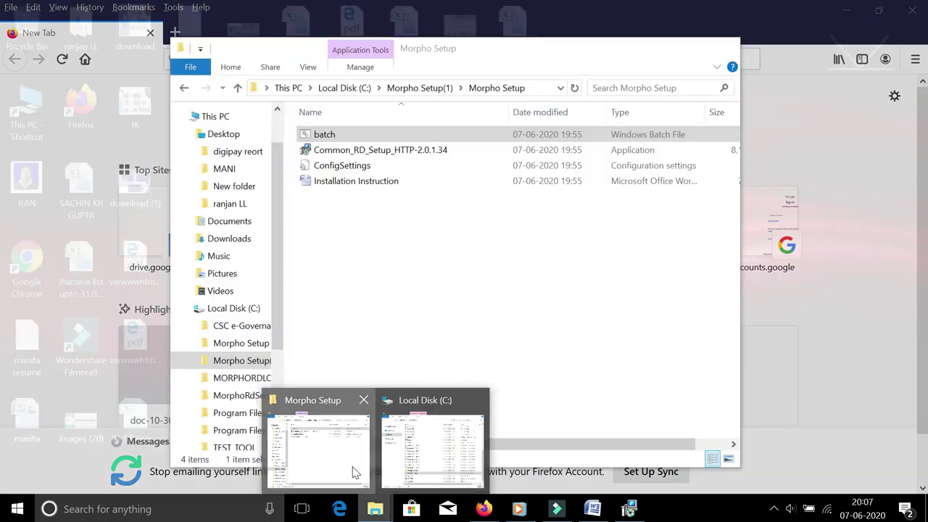
pyautogui.click(353, 469)
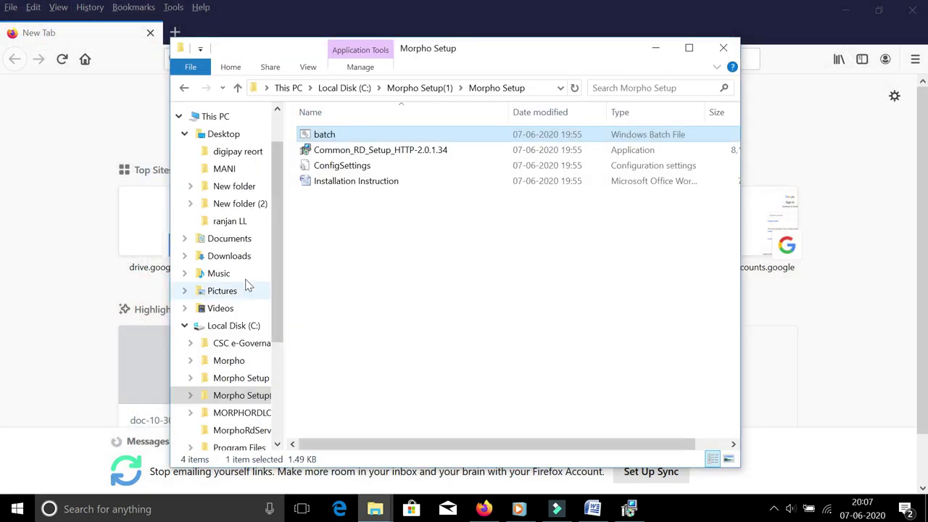
pyautogui.click(245, 330)
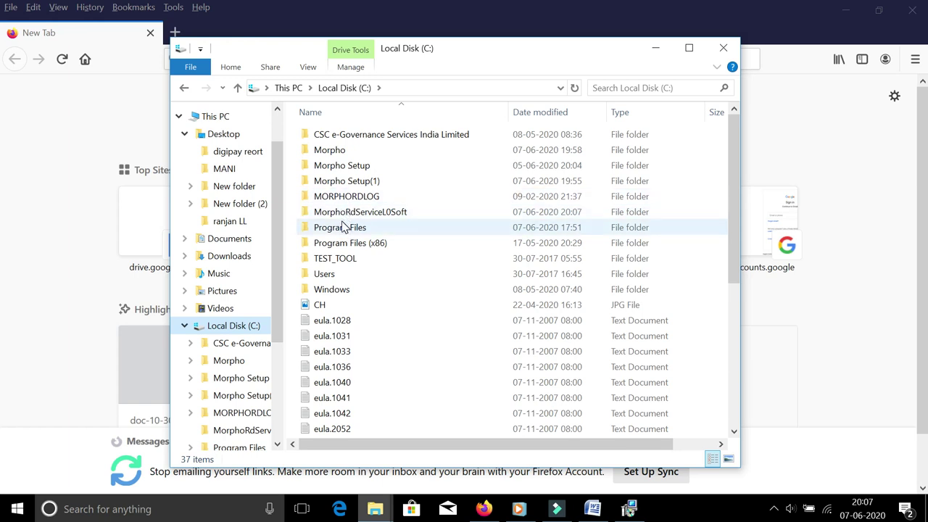
pyautogui.click(723, 49)
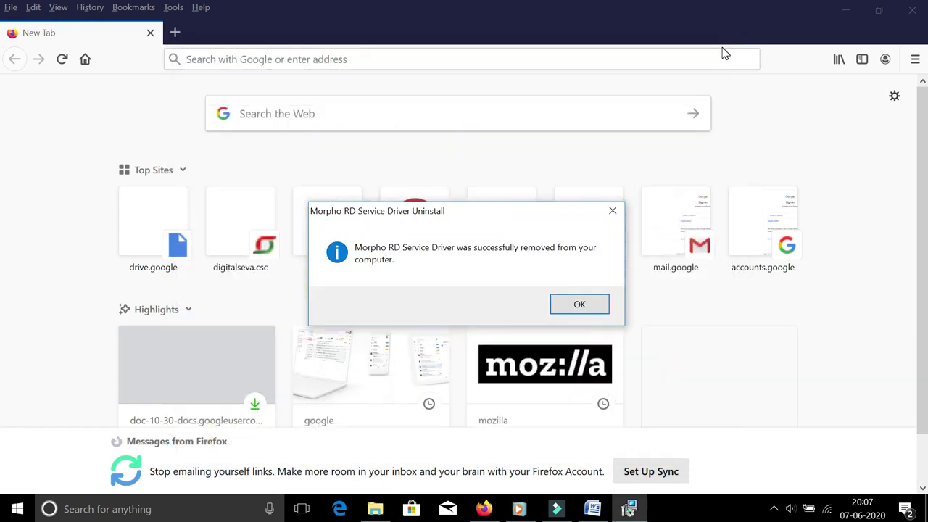
pyautogui.click(573, 307)
# - Switch to the ICICI manual in Word and examine the Morpho, Mantra and Startek download links in the ICICI Activation Process
pyautogui.click(592, 509)
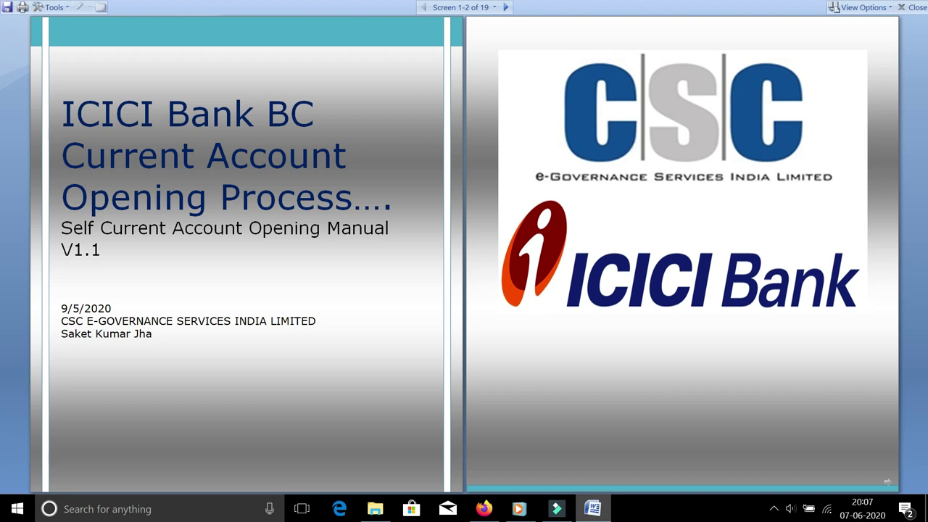
pyautogui.click(507, 7)
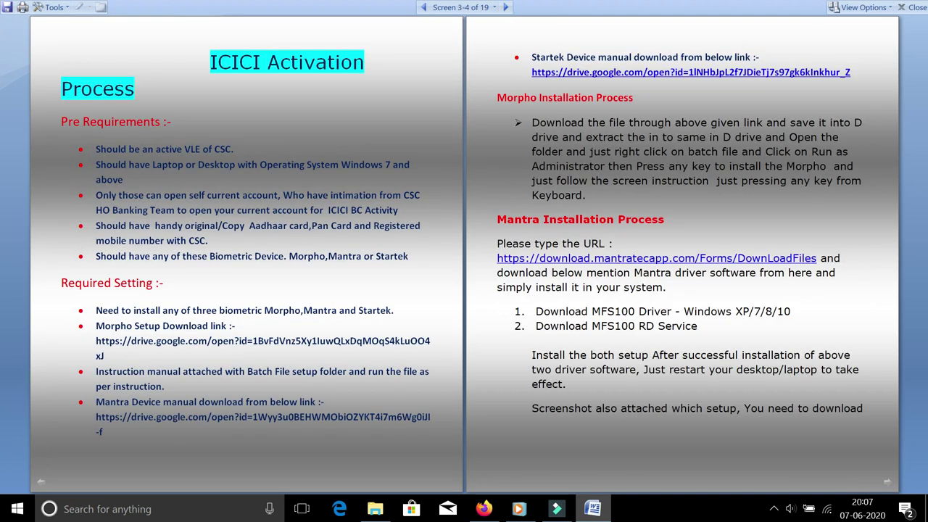
pyautogui.moveTo(96, 325); pyautogui.dragTo(109, 356)
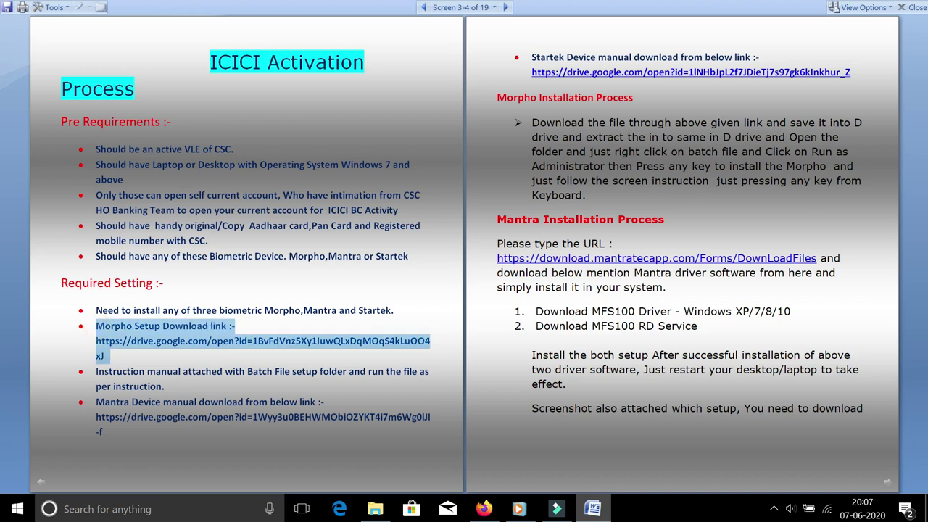
pyautogui.moveTo(95, 402); pyautogui.dragTo(147, 430)
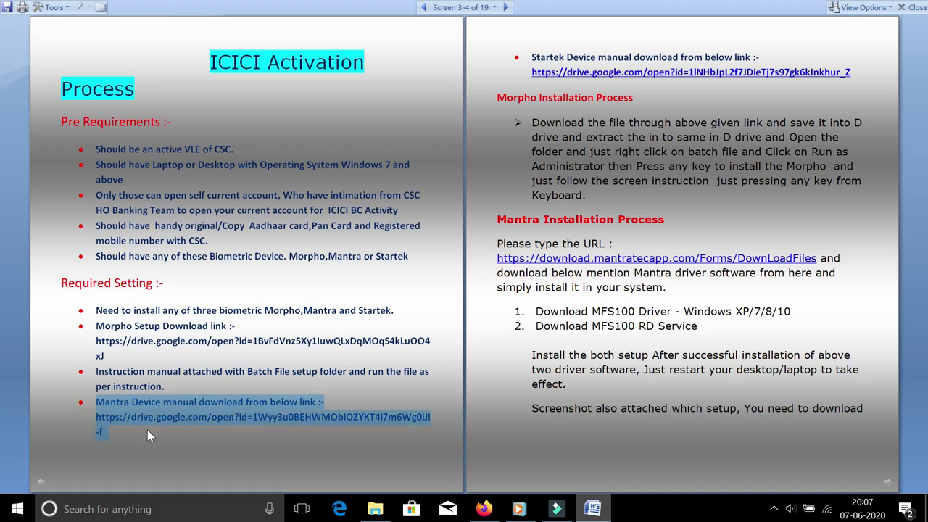
pyautogui.moveTo(531, 57); pyautogui.dragTo(590, 88)
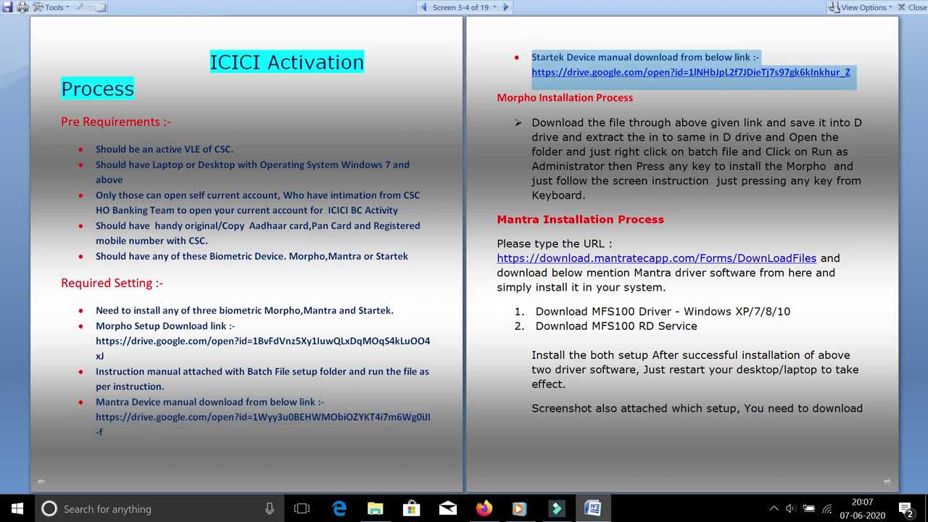
# - Copy the Morpho Setup download link from the manual, open it in Firefox and start downloading Morpho Setup.zip
pyautogui.moveTo(95, 339); pyautogui.dragTo(103, 356)
pyautogui.hotkey('ctrl', 'c')
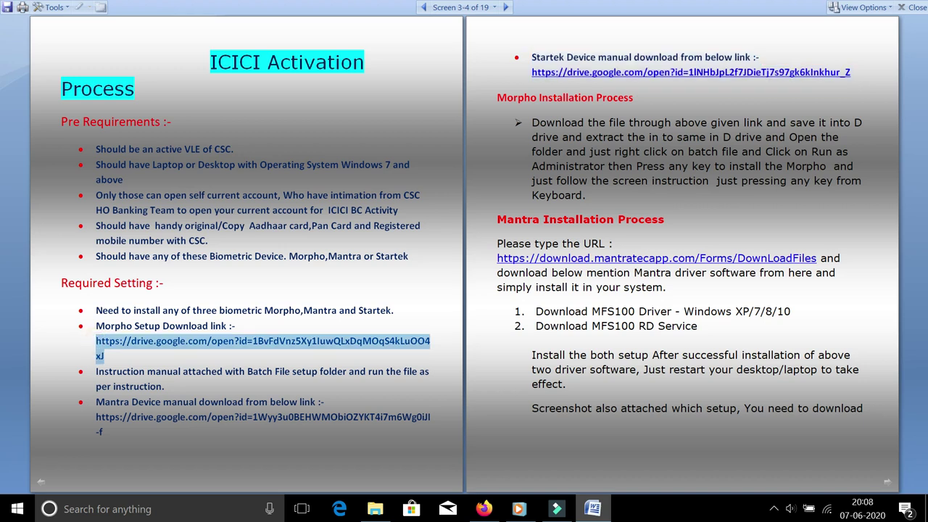
pyautogui.click(484, 509)
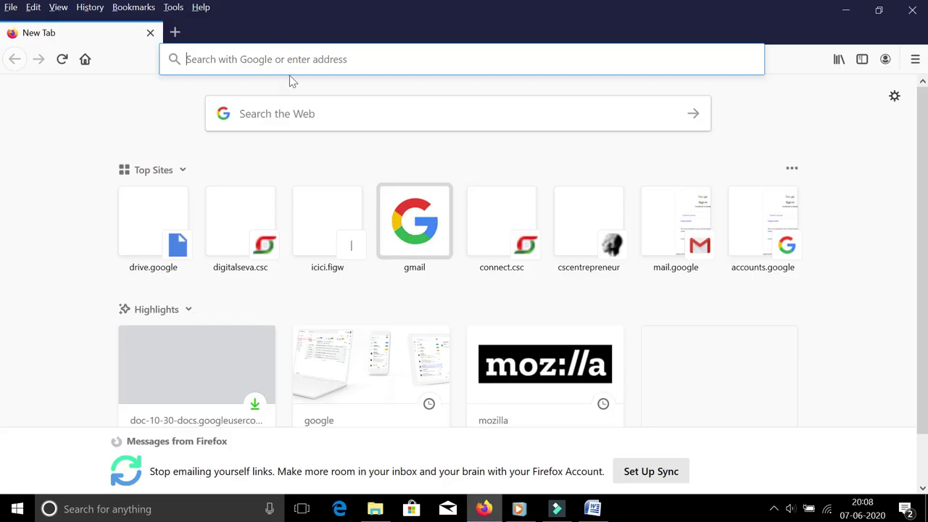
pyautogui.click(258, 57)
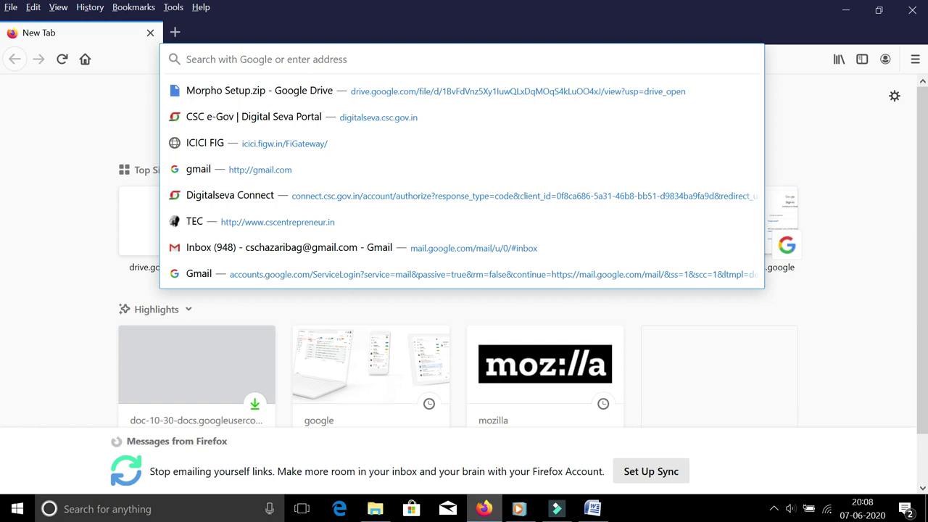
pyautogui.hotkey('ctrl', 'v')
pyautogui.press('Return')
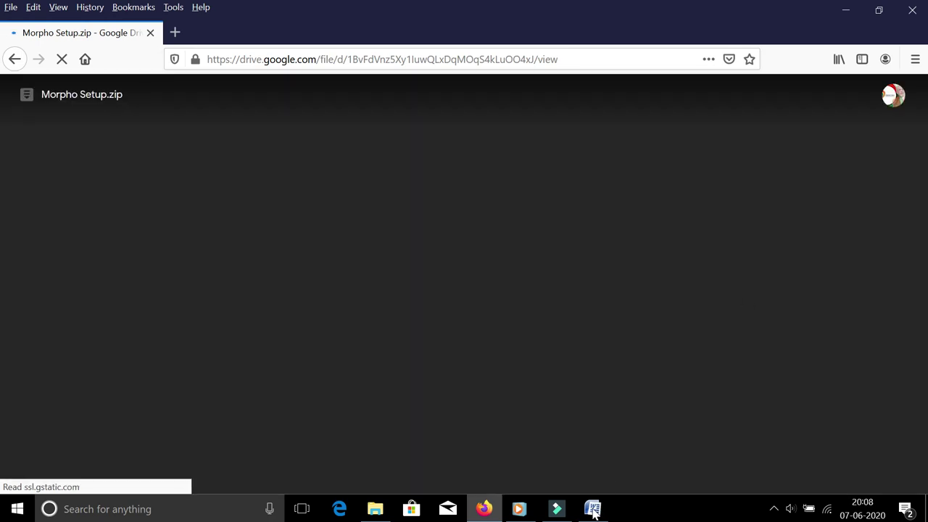
pyautogui.click(593, 509)
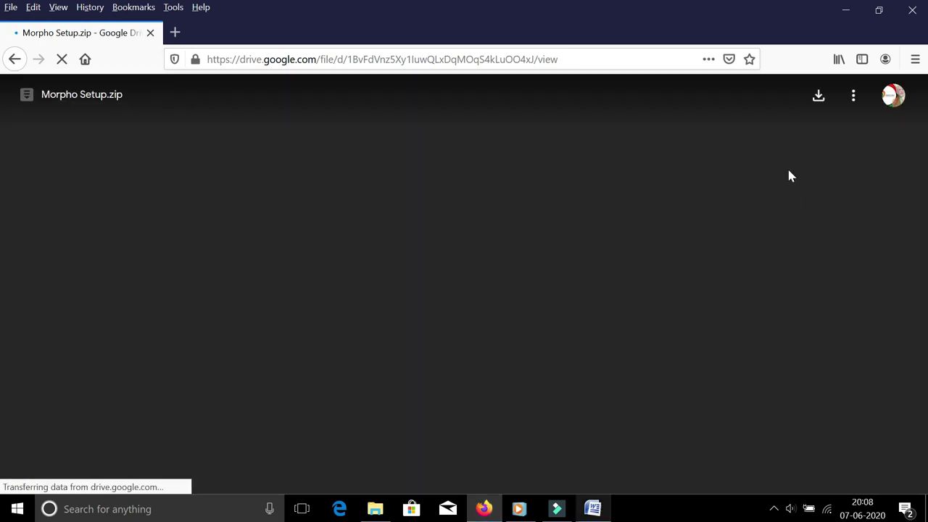
pyautogui.click(819, 97)
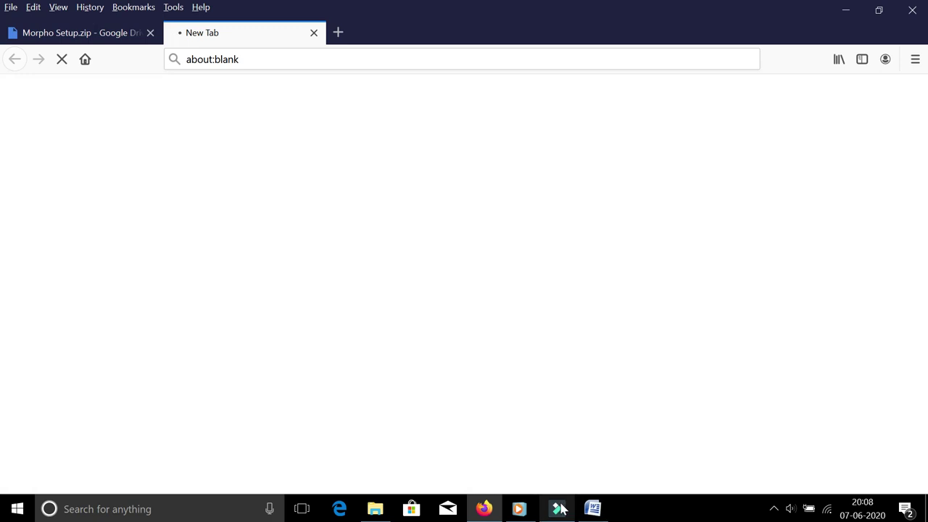
# - Return to the Word manual and read the Morpho Installation Process, highlighting the words "on batch file"
pyautogui.click(595, 509)
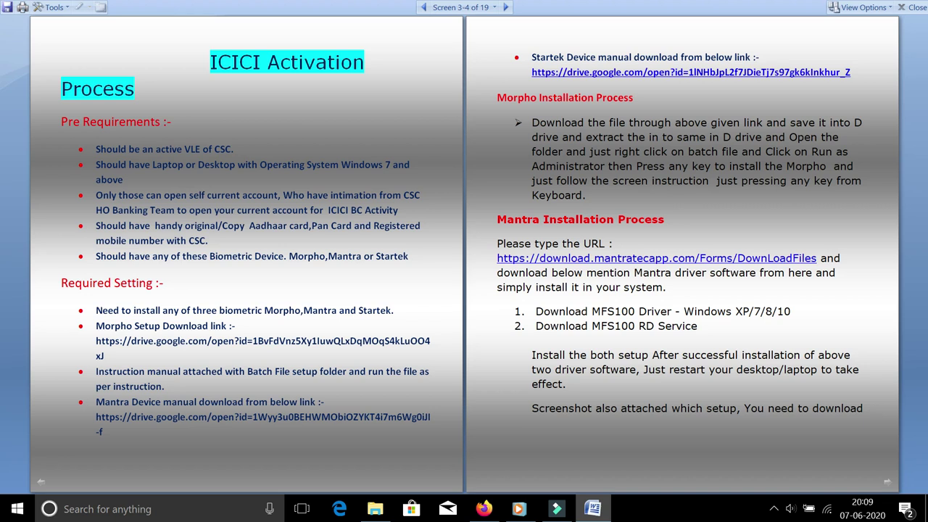
pyautogui.moveTo(672, 152); pyautogui.dragTo(764, 152)
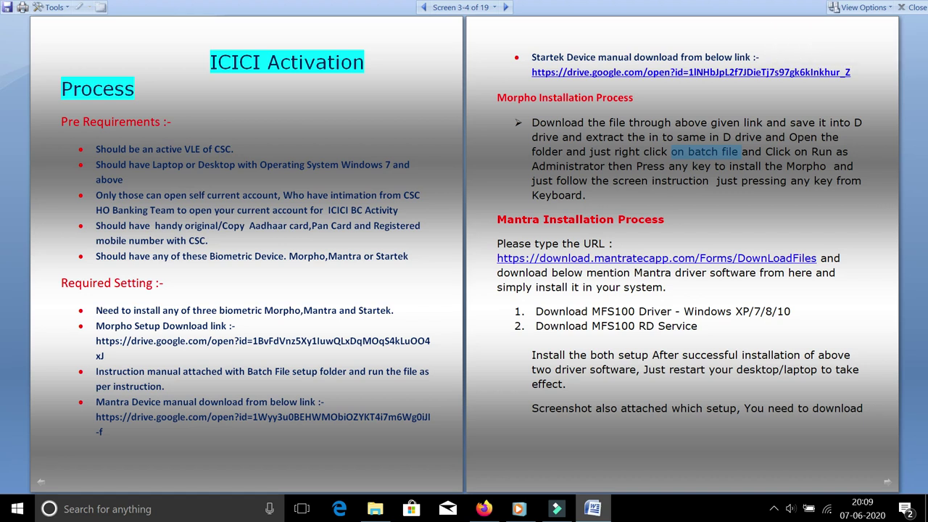
# - Switch to Firefox, save the Morpho Setup.zip file to disk and show its download progress
pyautogui.click(485, 510)
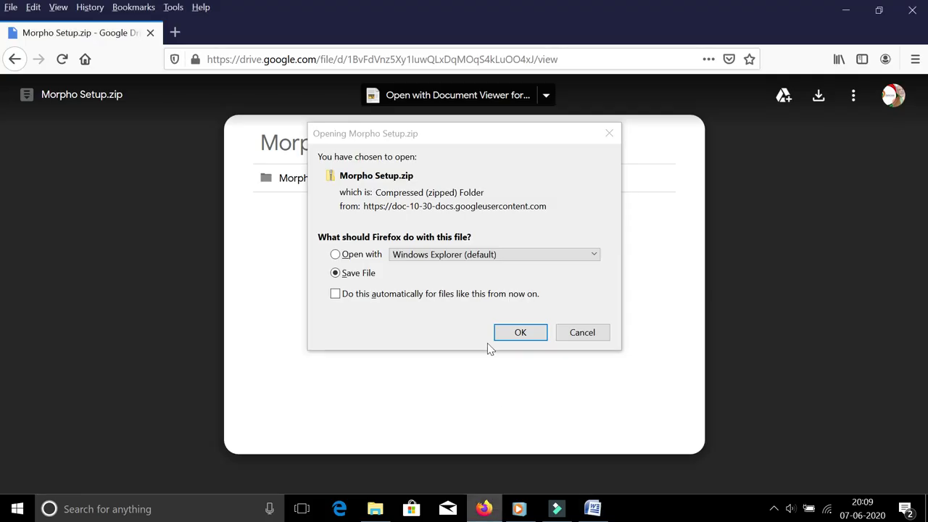
pyautogui.click(518, 335)
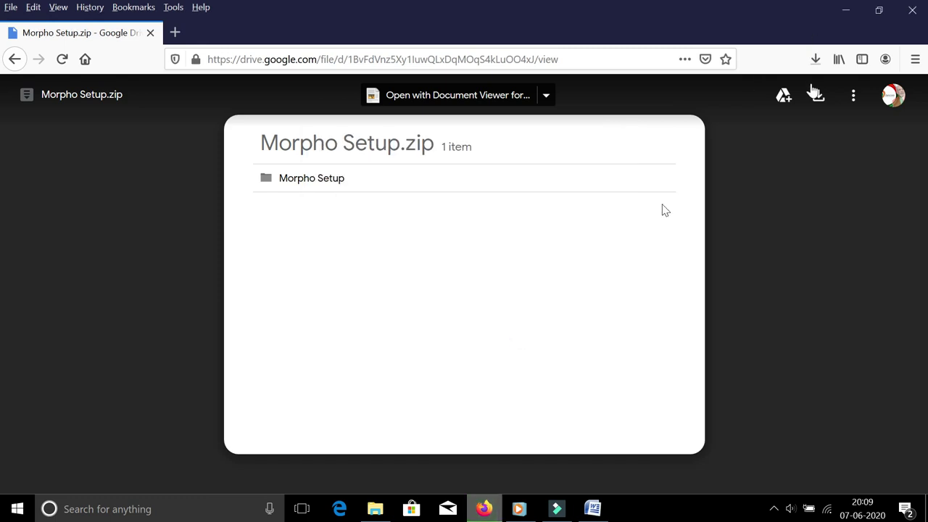
pyautogui.click(821, 59)
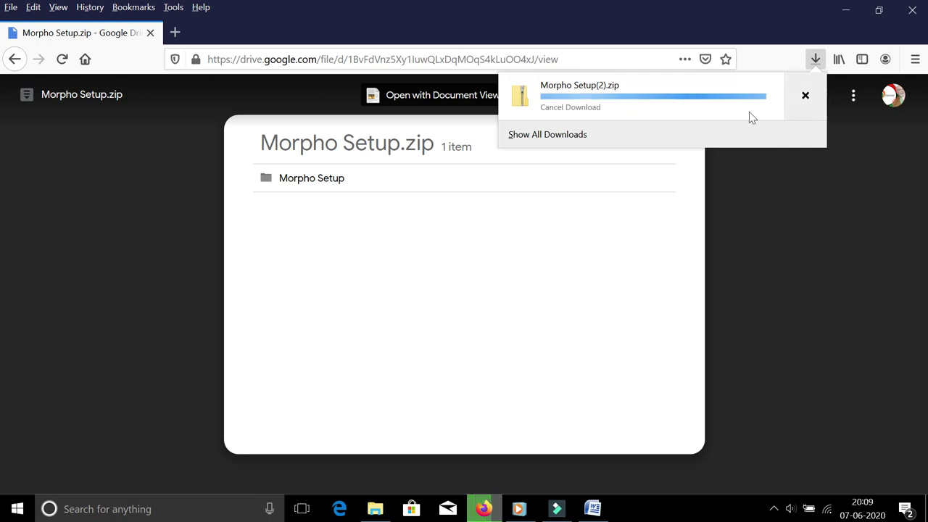
# - Show all Firefox downloads, open the folder containing Morpho Setup(1).zip and copy that zip file
pyautogui.click(553, 135)
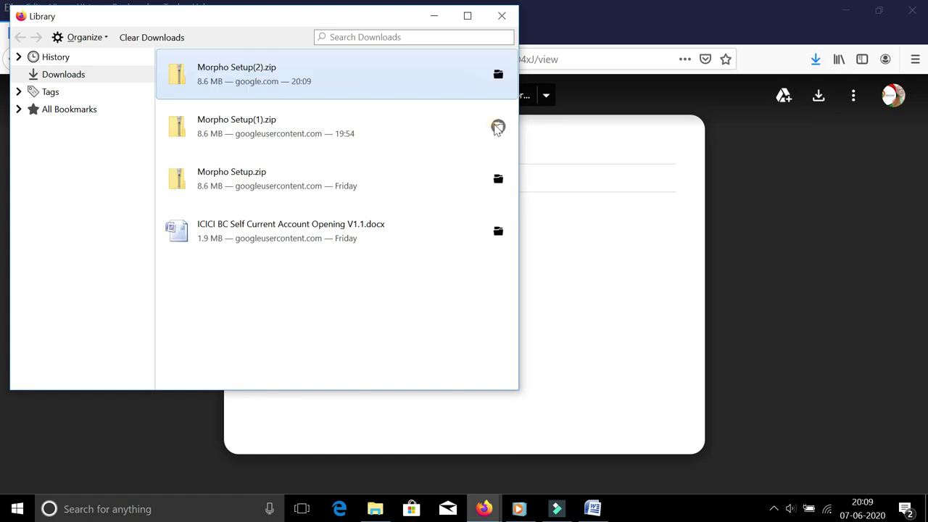
pyautogui.click(497, 128)
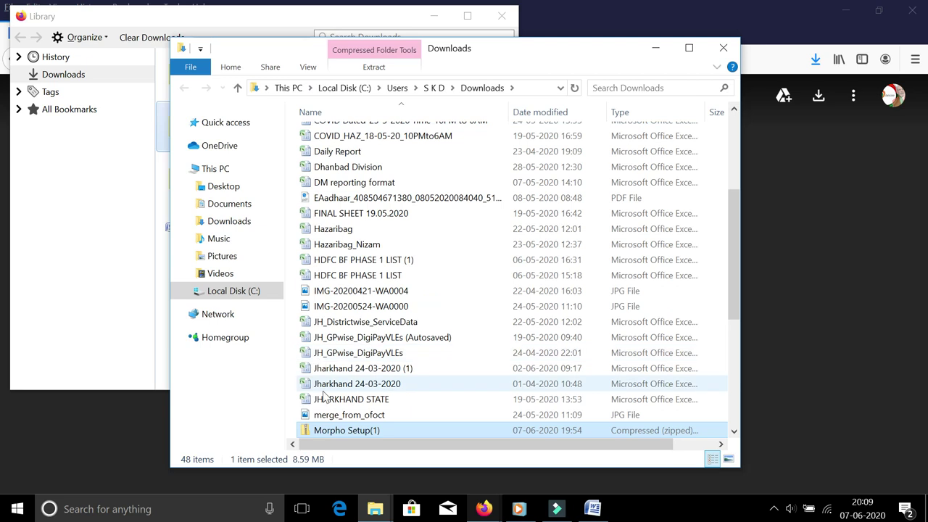
pyautogui.rightClick(331, 431)
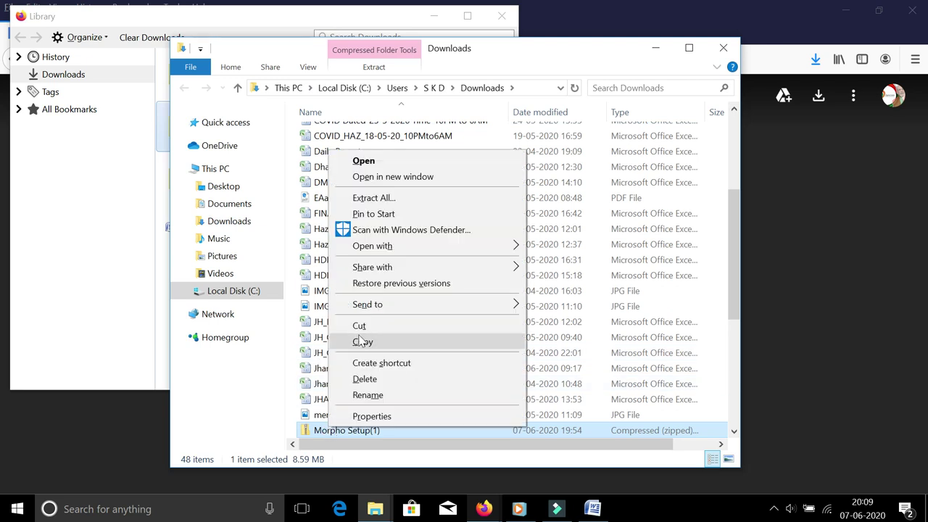
pyautogui.click(362, 341)
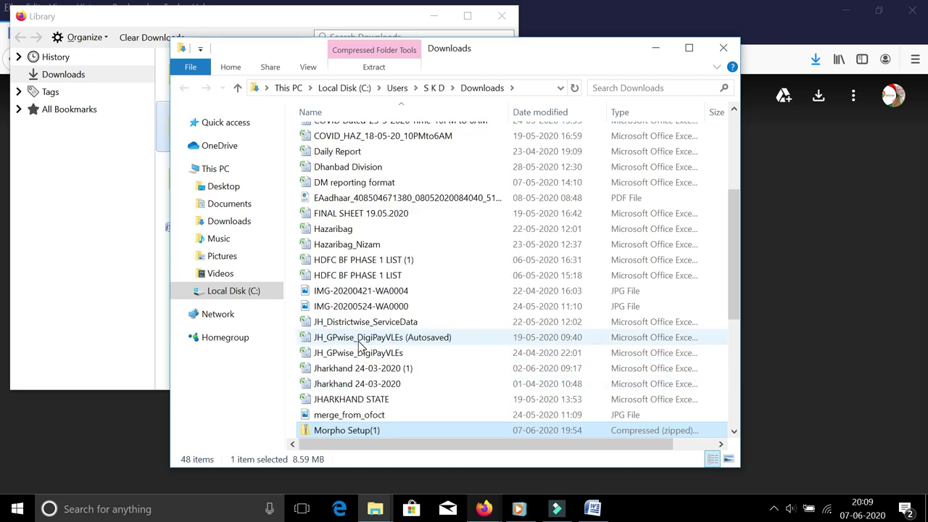
# - Close the Firefox Library and the Downloads folder windows, and minimize Firefox
pyautogui.click(98, 229)
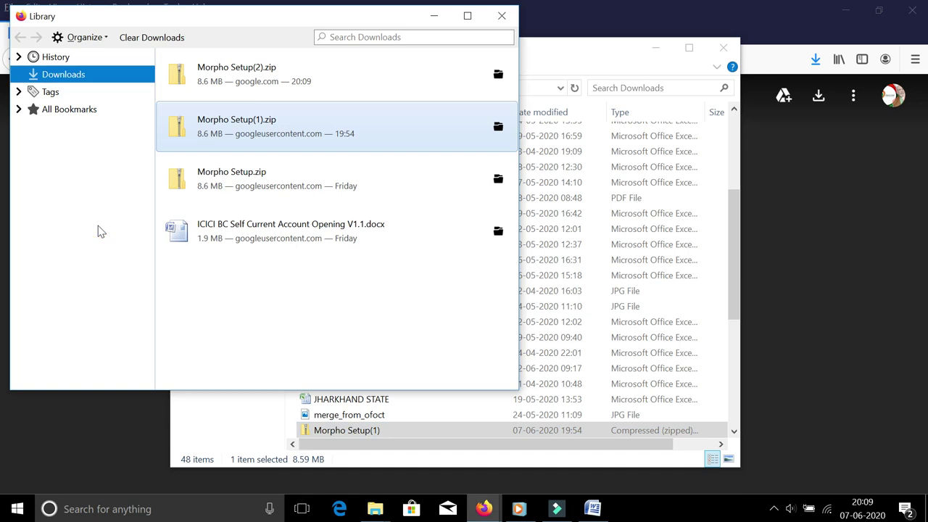
pyautogui.click(501, 15)
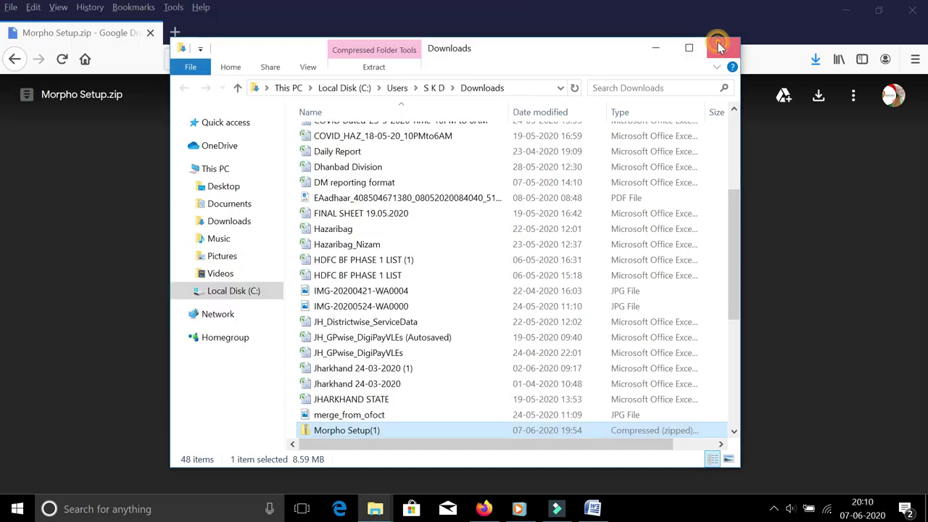
pyautogui.click(718, 45)
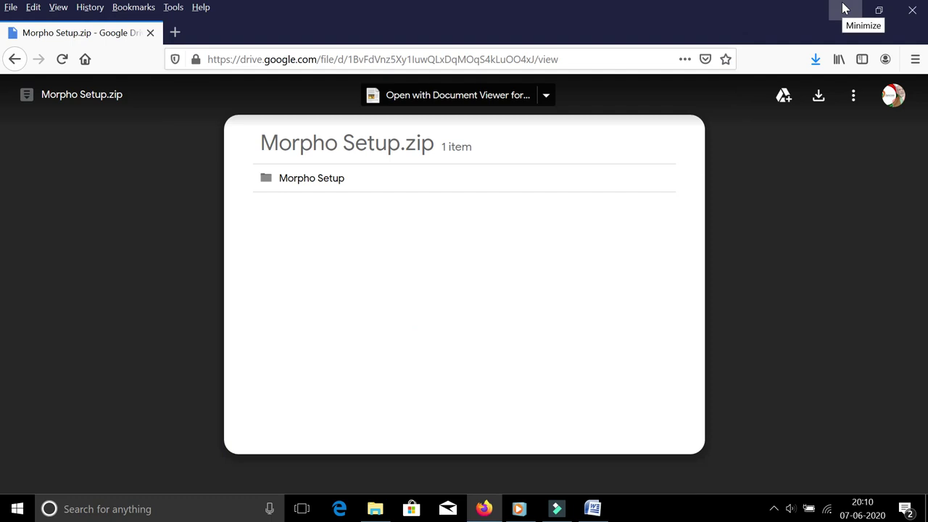
pyautogui.click(843, 8)
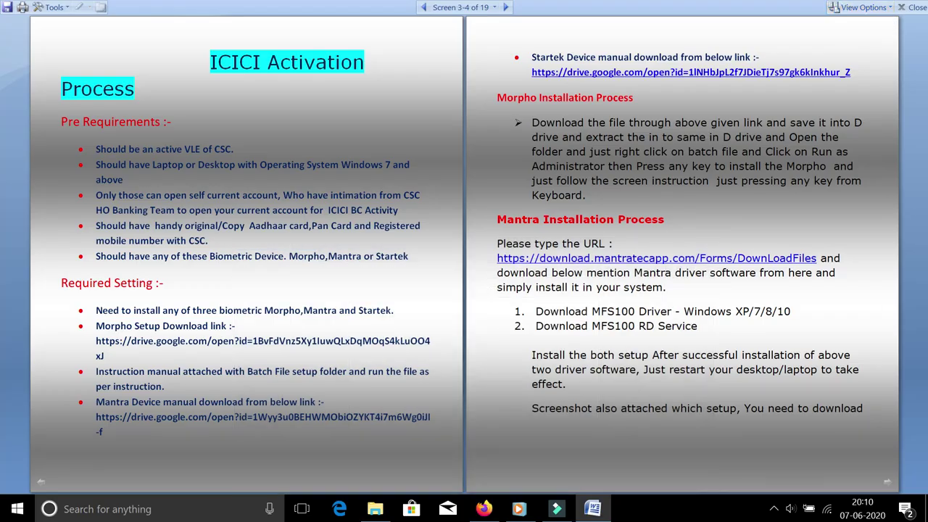
# - In File Explorer's New folder (2), extract the Morpho Setup zip to the suggested destination, replacing the existing files
pyautogui.click(375, 509)
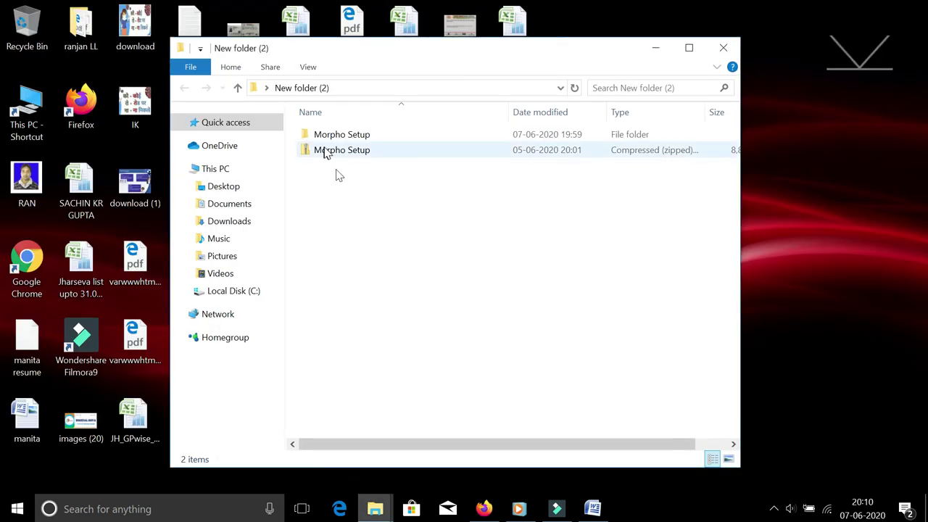
pyautogui.click(337, 155)
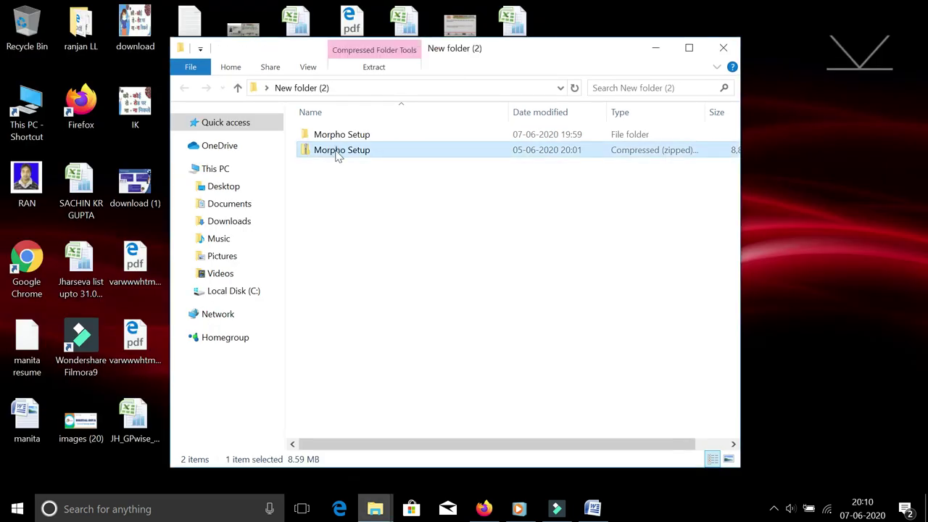
pyautogui.rightClick(335, 152)
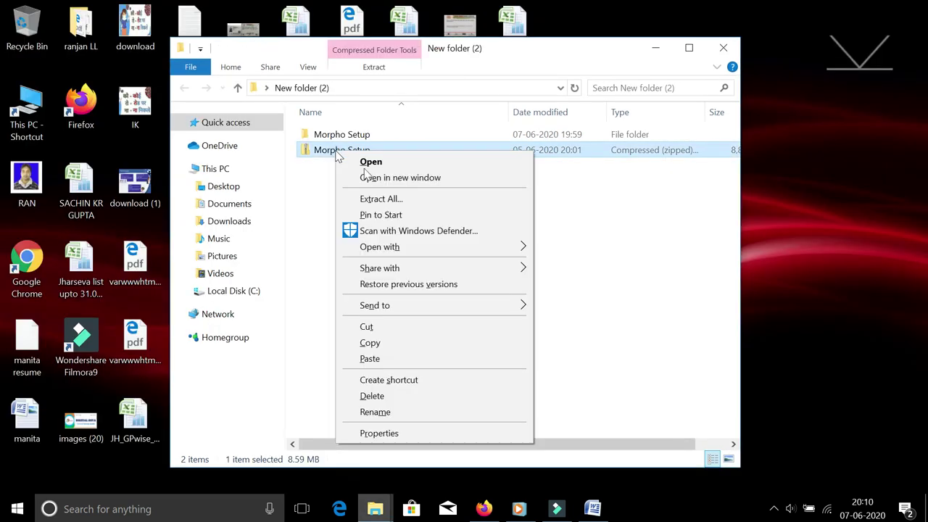
pyautogui.click(396, 205)
pyautogui.click(584, 404)
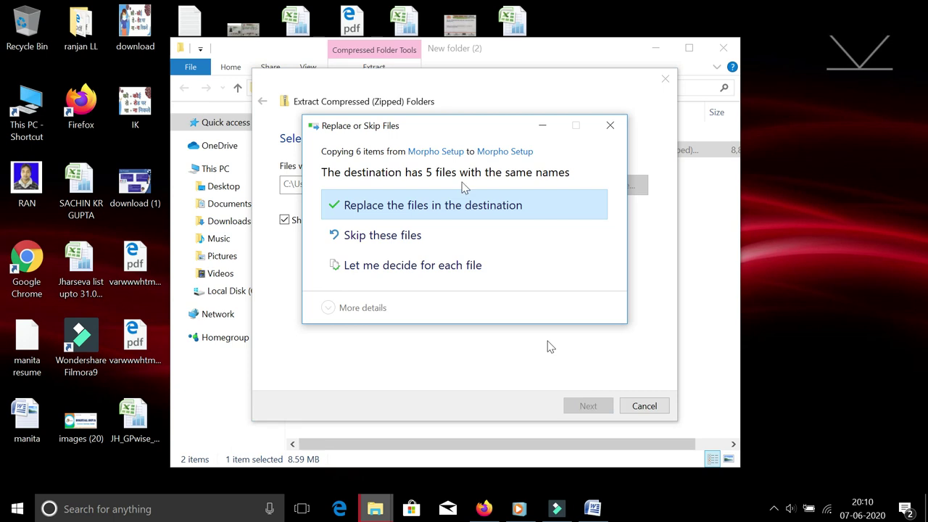
pyautogui.click(435, 207)
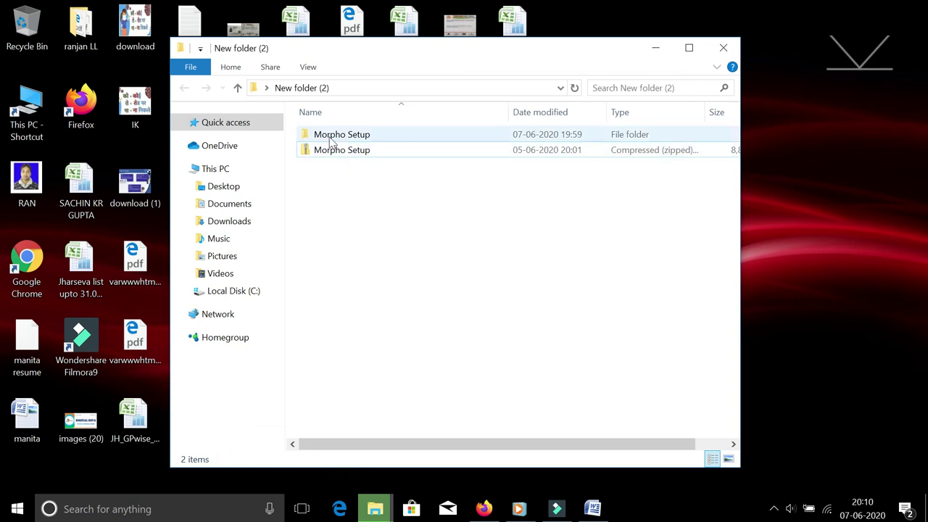
# - Check the contents of the Morpho Setup folder, return to New folder (2) and bring up the extraction progress window
pyautogui.doubleClick(354, 141)
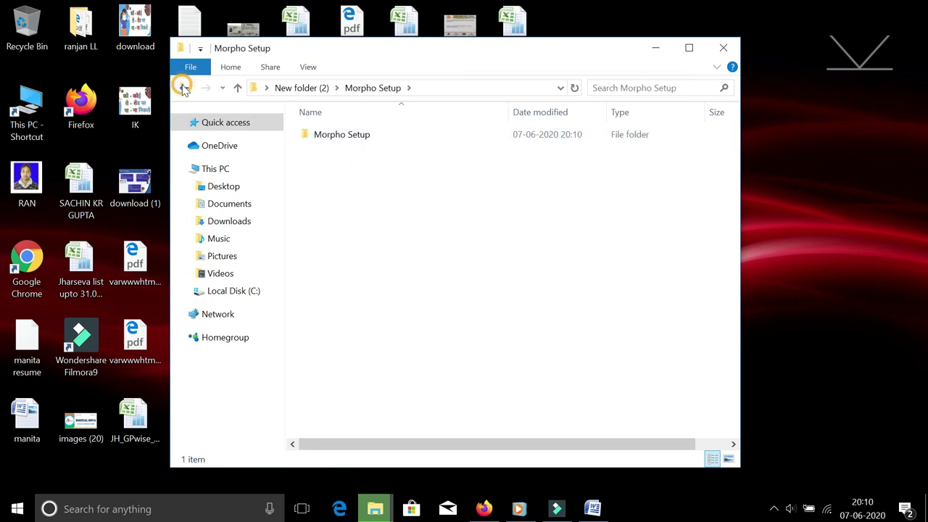
pyautogui.hotkey('alt', 'Left')
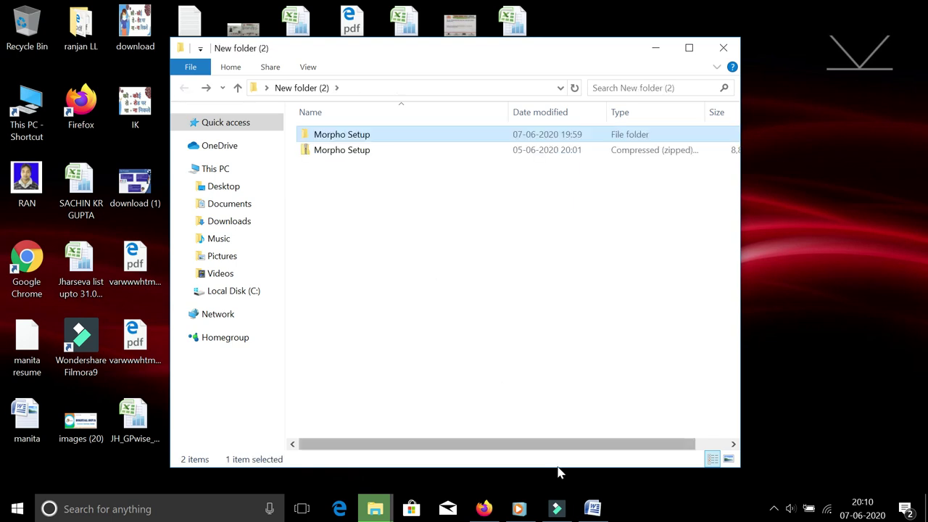
pyautogui.moveTo(379, 505)
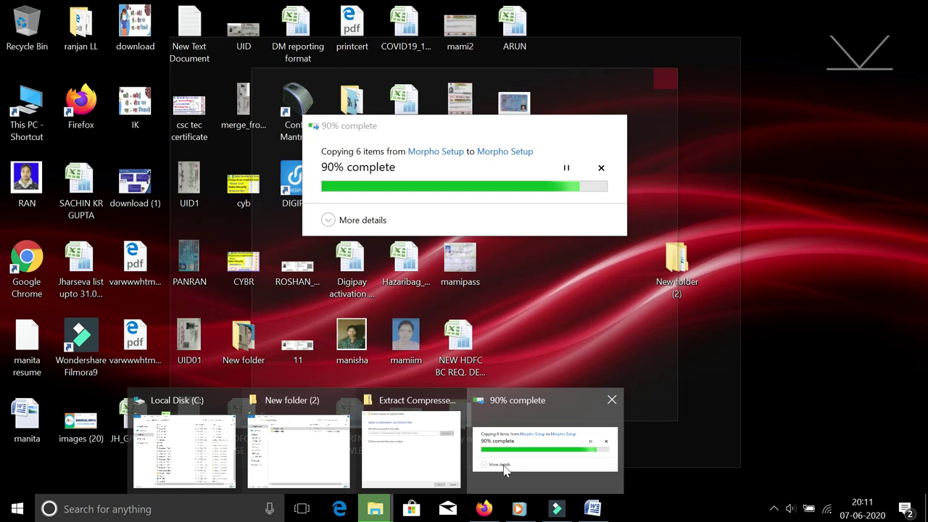
pyautogui.click(506, 470)
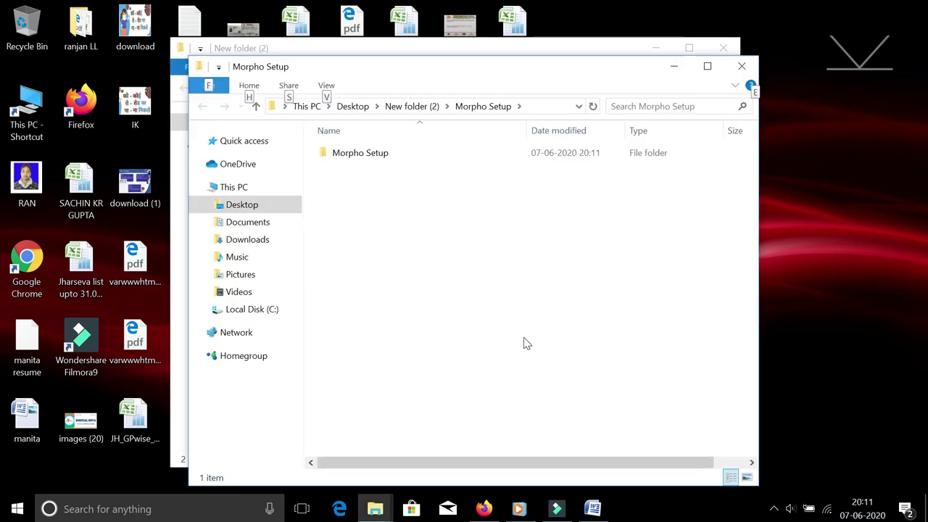
# - Open the extracted inner Morpho Setup folder and run the batch file as administrator, allowing it through the SmartScreen and Windows Command Processor prompts
pyautogui.click(365, 159)
pyautogui.doubleClick(365, 157)
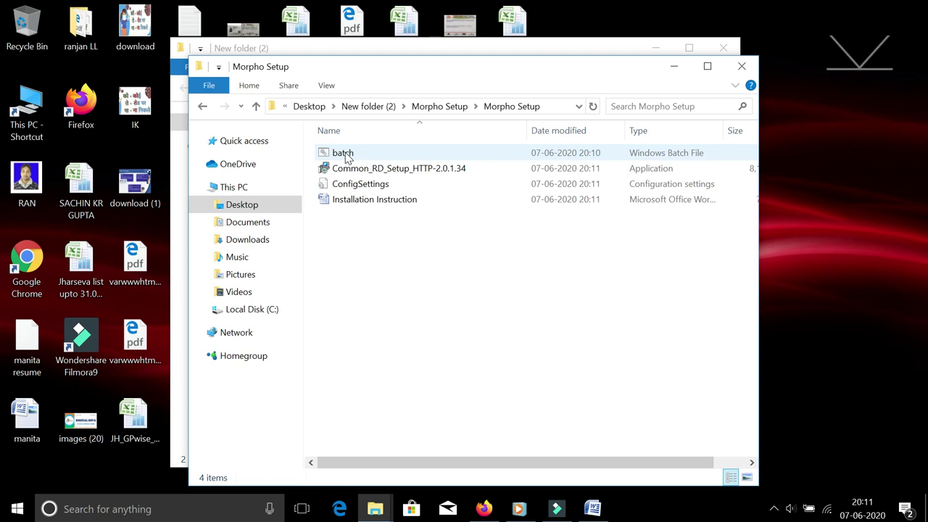
pyautogui.click(347, 157)
pyautogui.rightClick(348, 158)
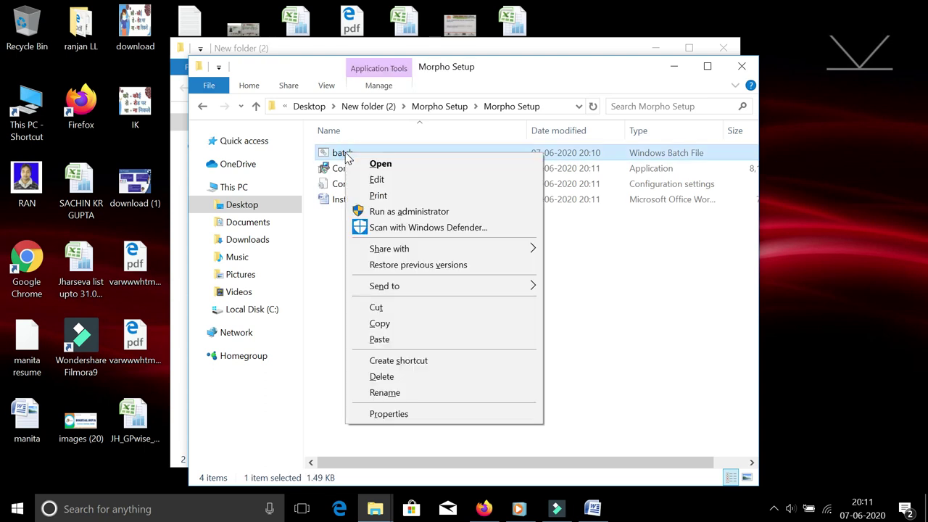
pyautogui.click(410, 214)
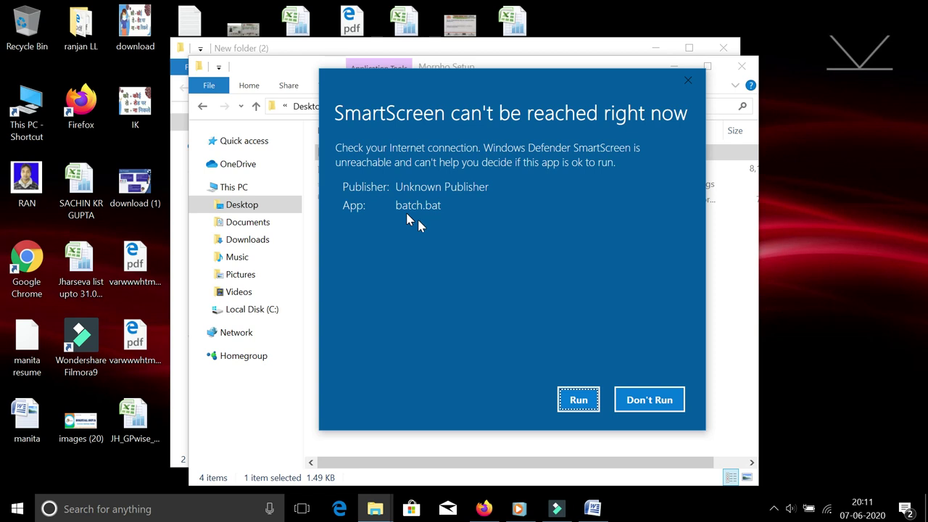
pyautogui.click(569, 395)
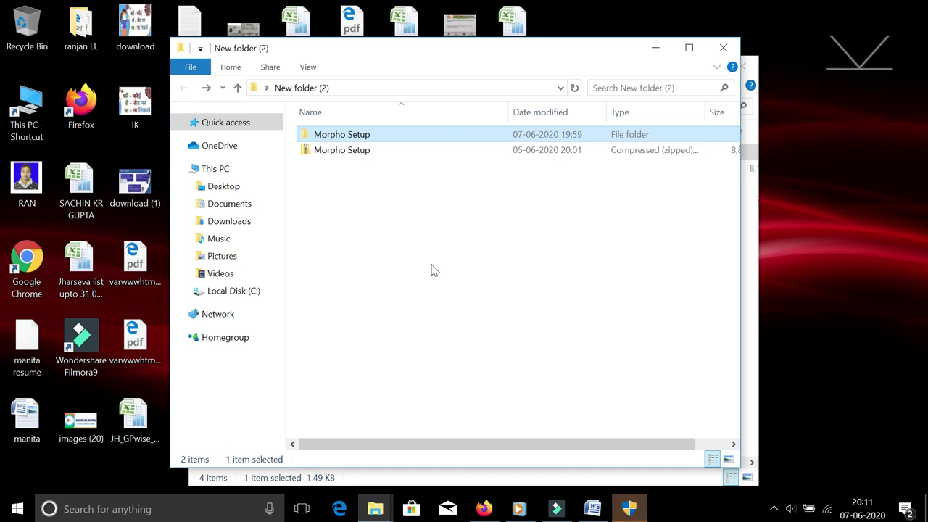
pyautogui.moveTo(628, 512)
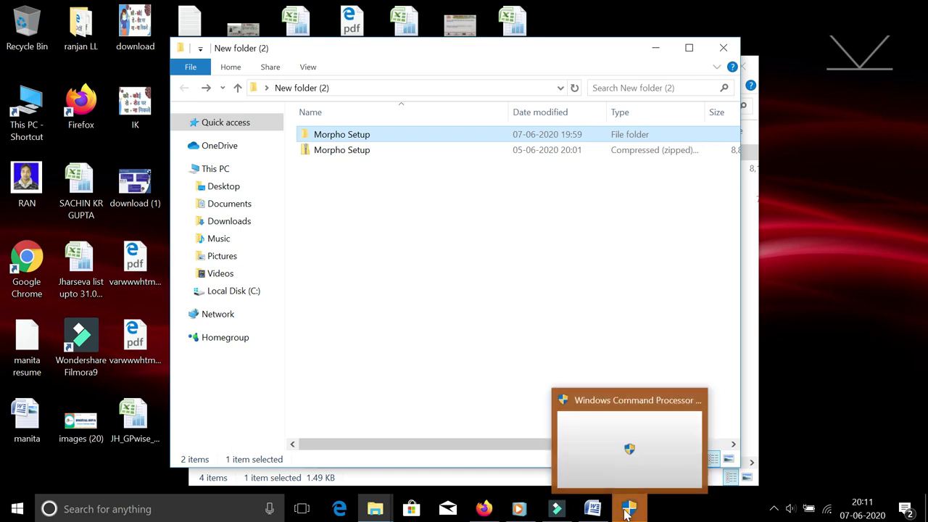
pyautogui.click(627, 512)
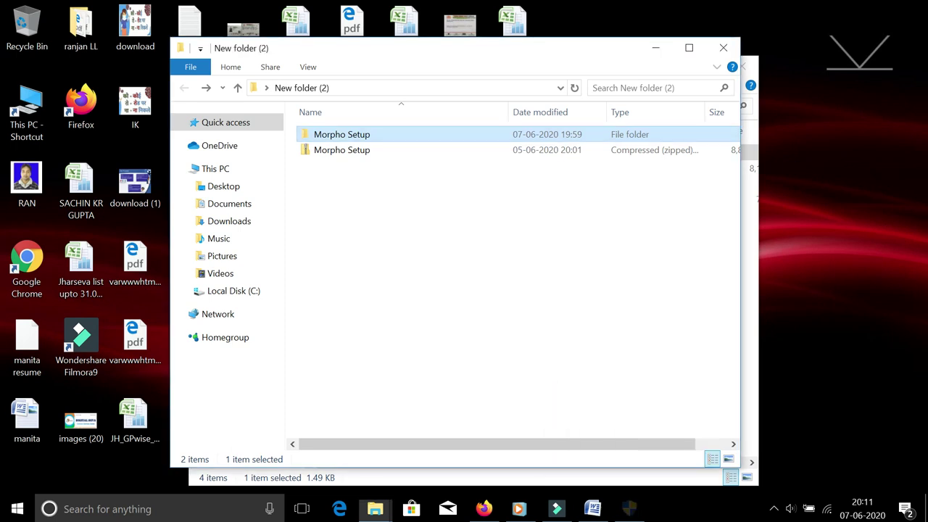
pyautogui.click(384, 355)
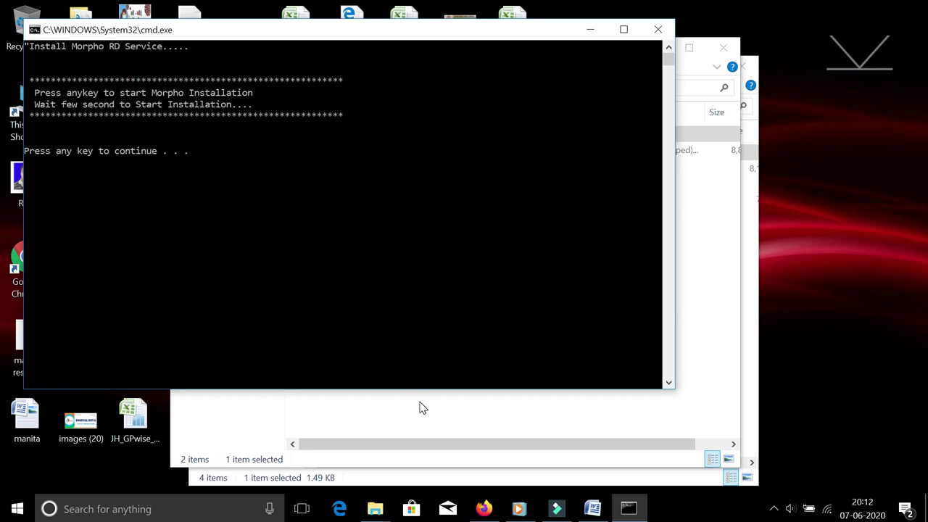
# - Switch to the Word manual and read ahead through the Mantra and Startek screenshots to the Firefox bookmark and Options instructions
pyautogui.click(592, 511)
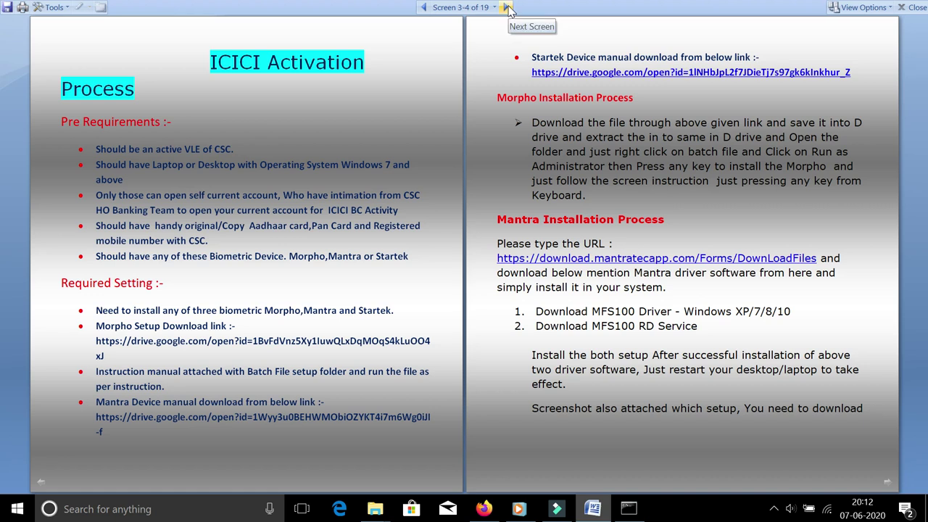
pyautogui.click(507, 7)
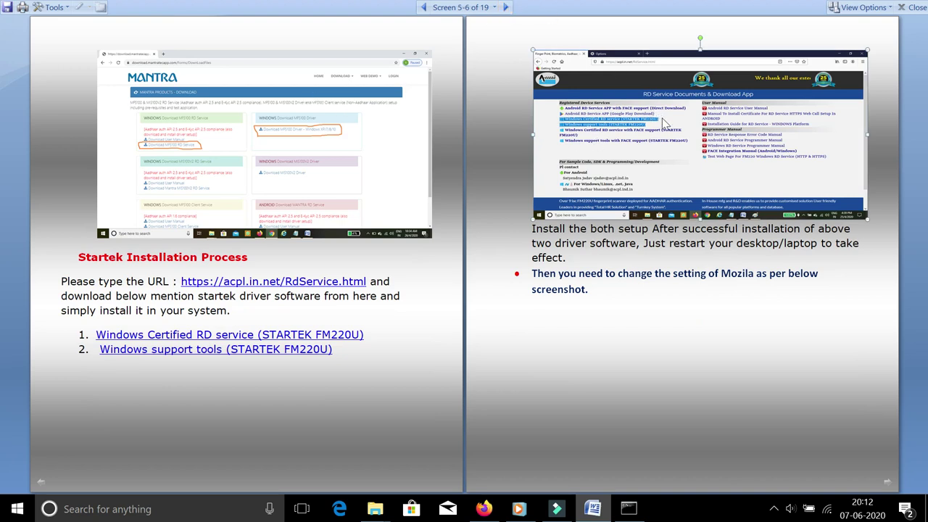
pyautogui.click(506, 7)
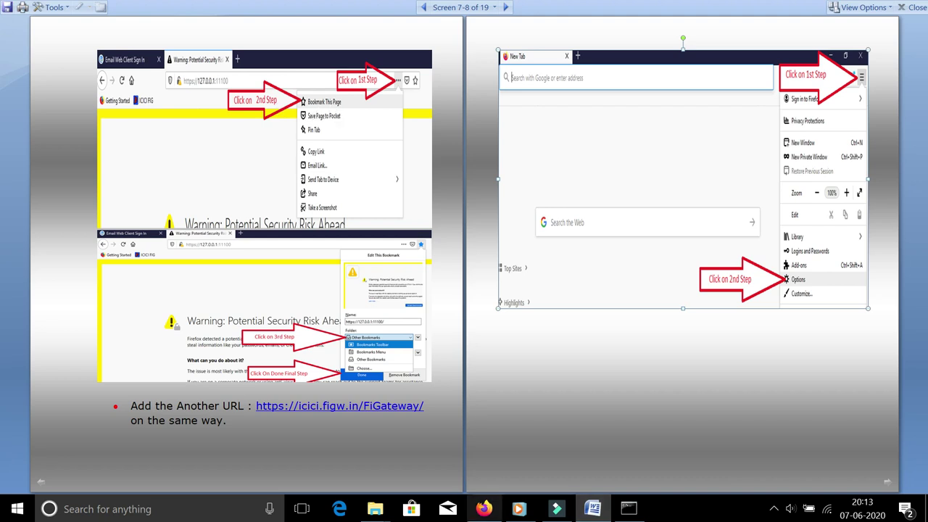
# - Switch to Firefox, close the Morpho Setup.zip tab and reopen the browser on a new tab
pyautogui.click(483, 509)
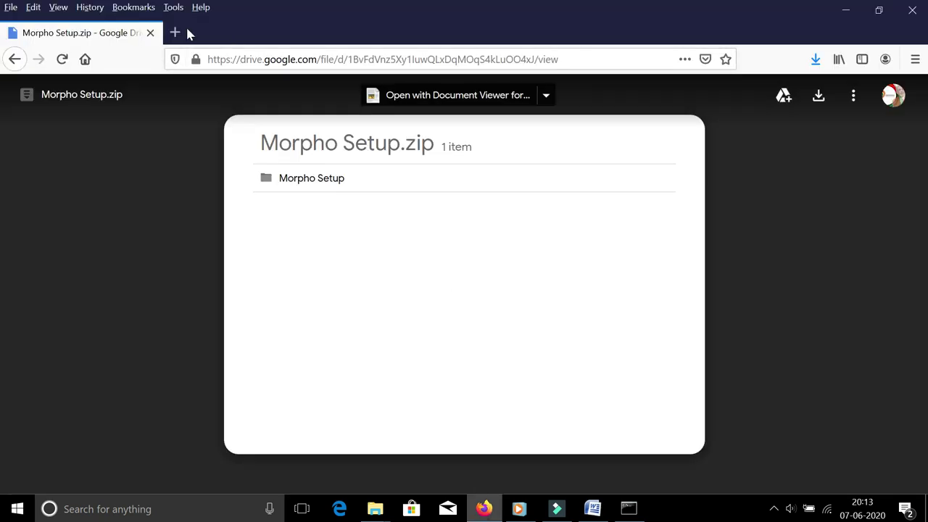
pyautogui.click(151, 33)
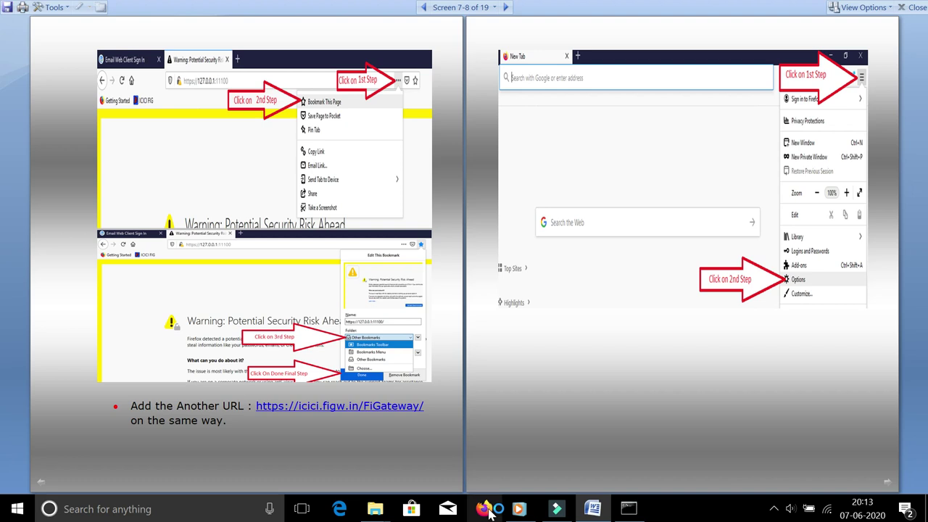
pyautogui.click(485, 509)
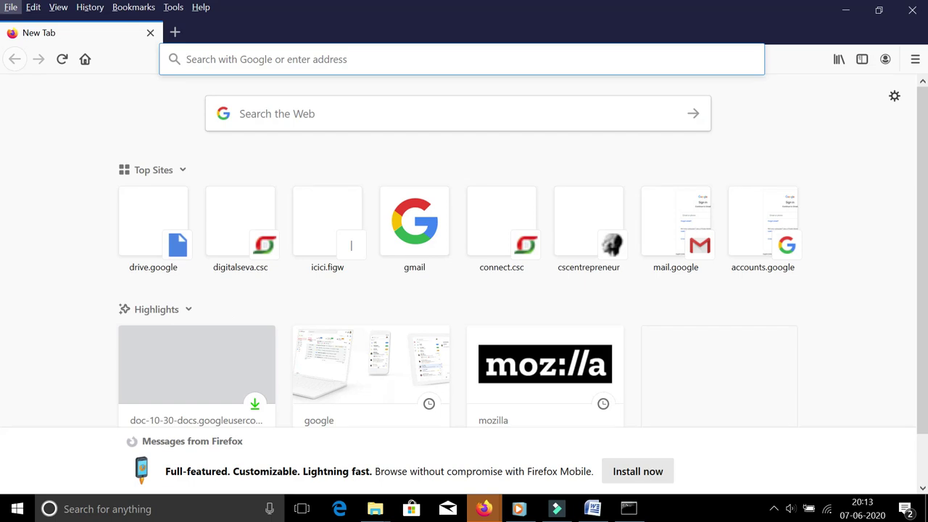
pyautogui.press('h')
pyautogui.press('Escape')
pyautogui.click(238, 60)
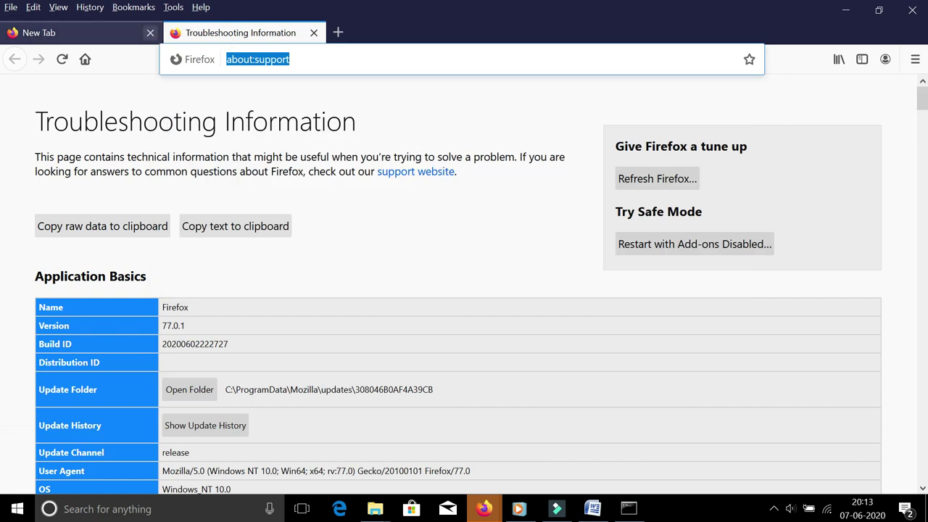
pyautogui.write('htt')
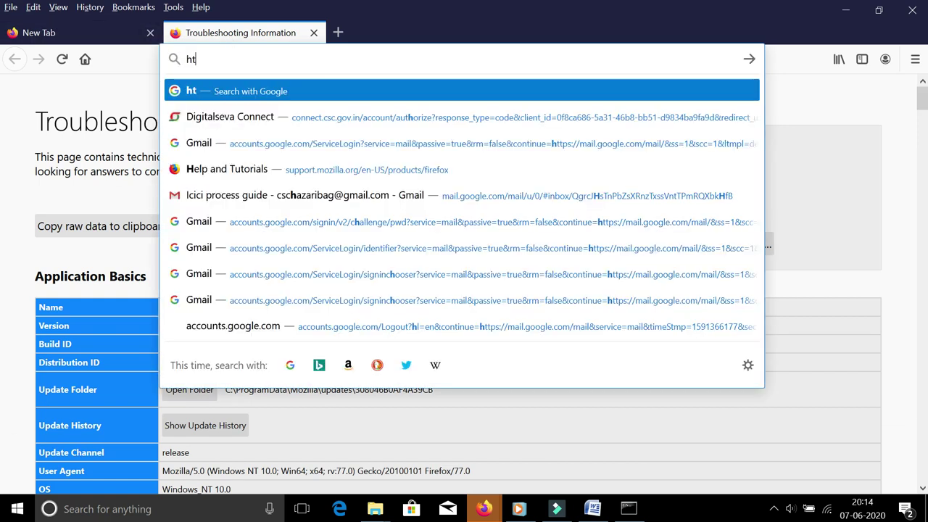
pyautogui.click(313, 33)
pyautogui.click(225, 61)
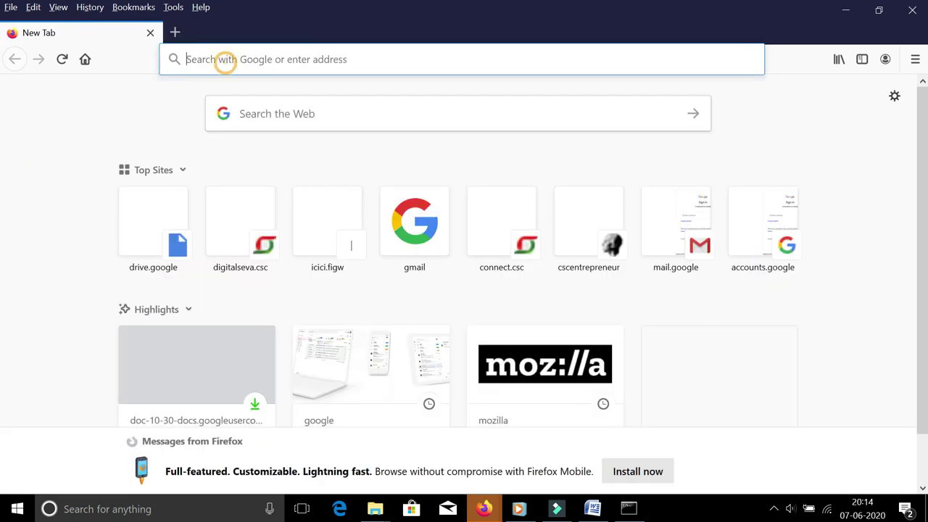
pyautogui.write('https')
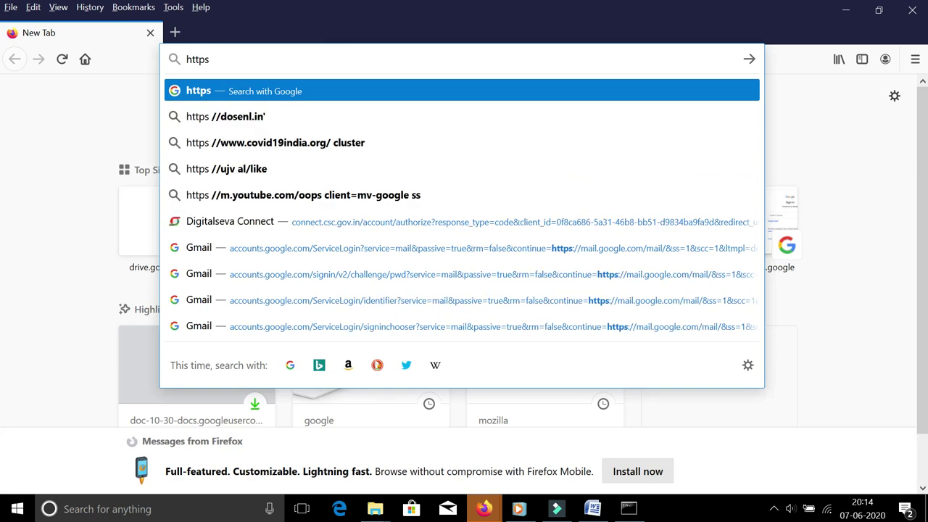
pyautogui.write('://')
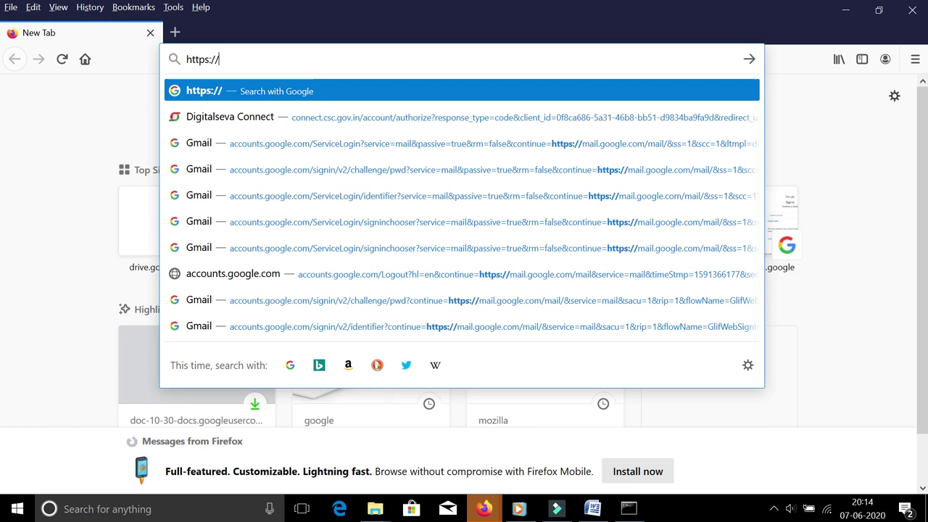
pyautogui.write('127')
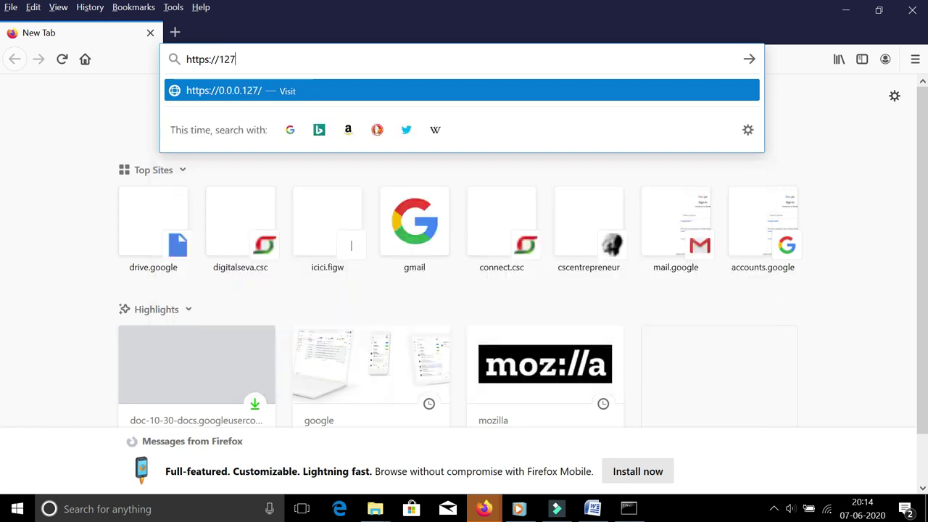
pyautogui.write('.')
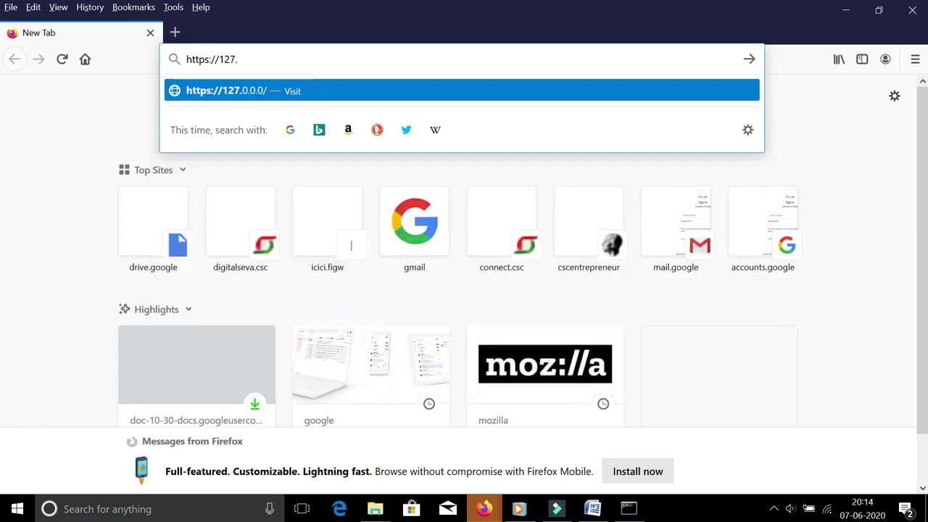
pyautogui.write('0.0.1:')
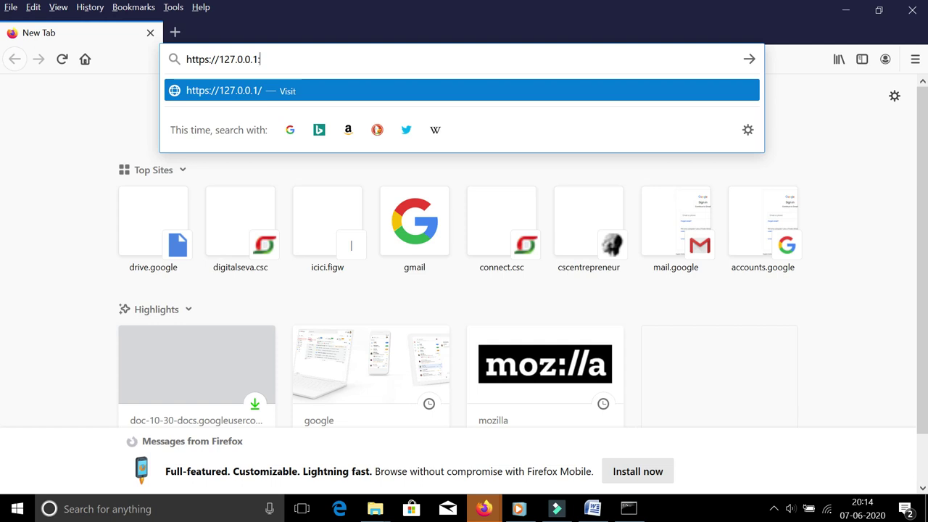
pyautogui.write('11')
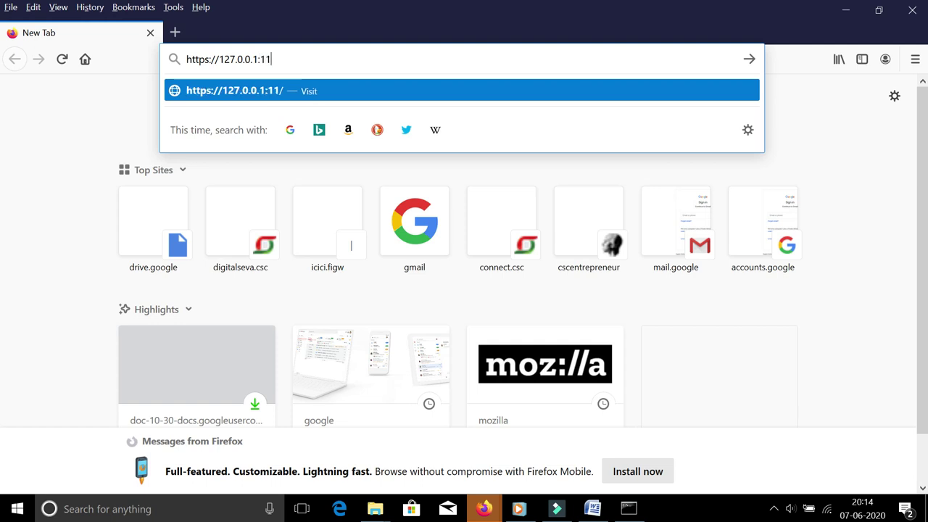
pyautogui.write('100/')
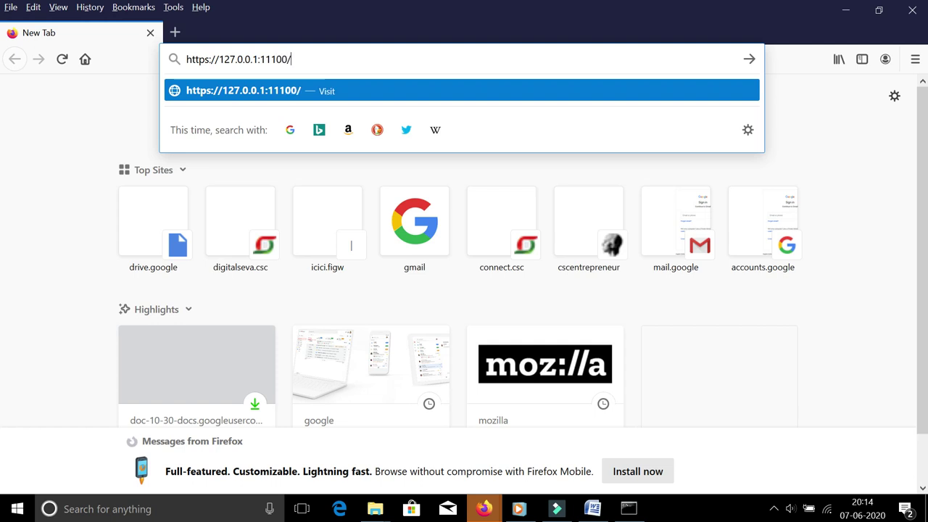
# - Check the bookmark instructions in the Word manual, return to the Firefox window and load the entered address
pyautogui.click(592, 509)
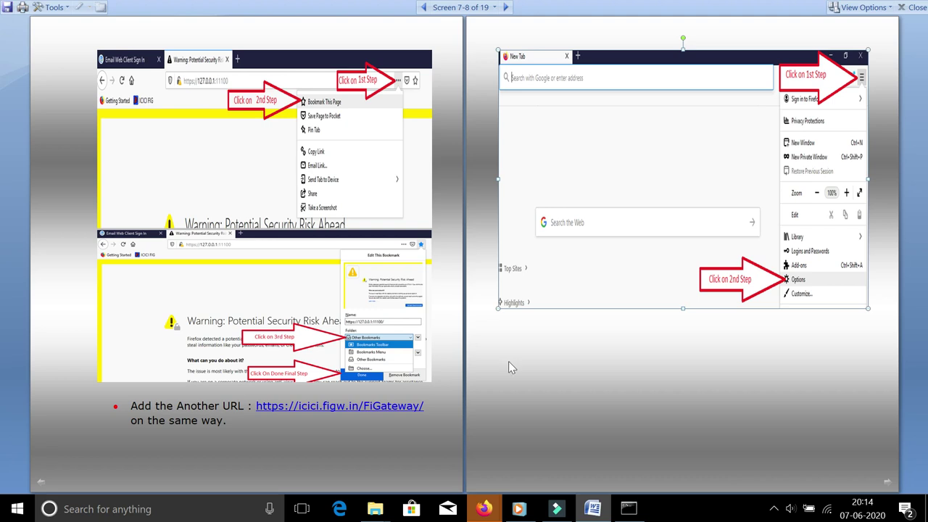
pyautogui.moveTo(484, 509)
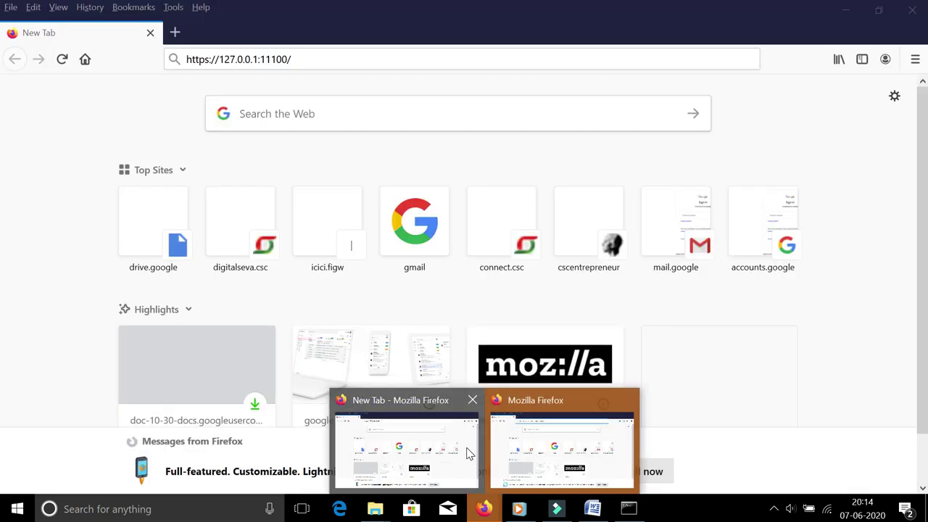
pyautogui.click(468, 453)
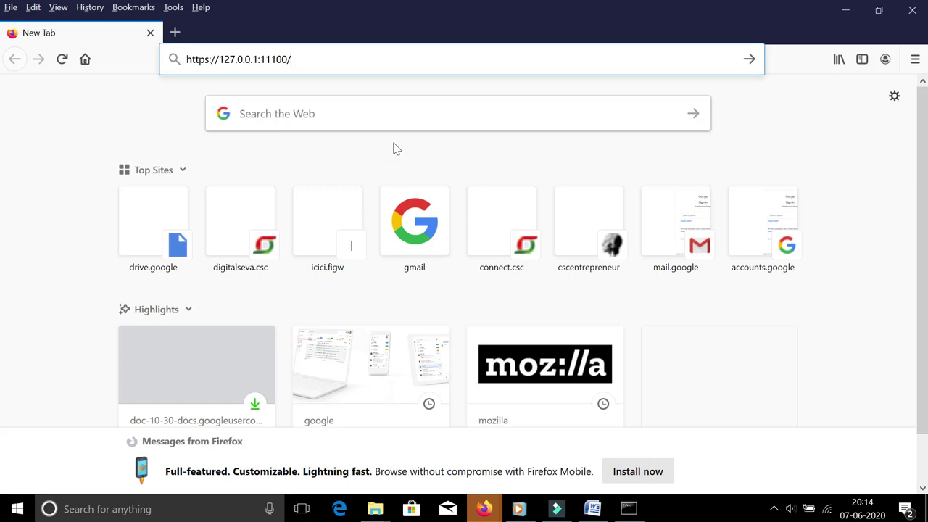
pyautogui.press('Return')
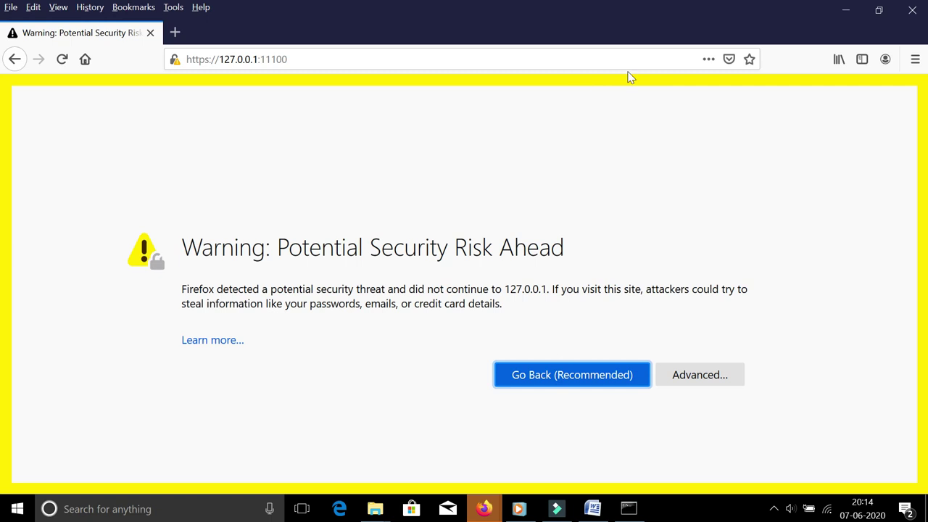
# - Bookmark the 127.0.0.1:11100 page under its address as the name, saving it in Other Bookmarks
pyautogui.click(708, 60)
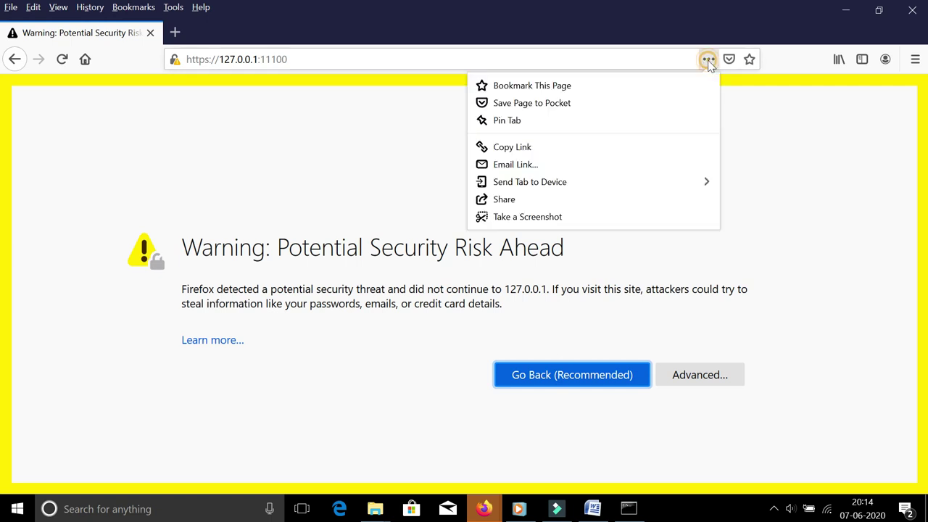
pyautogui.click(553, 92)
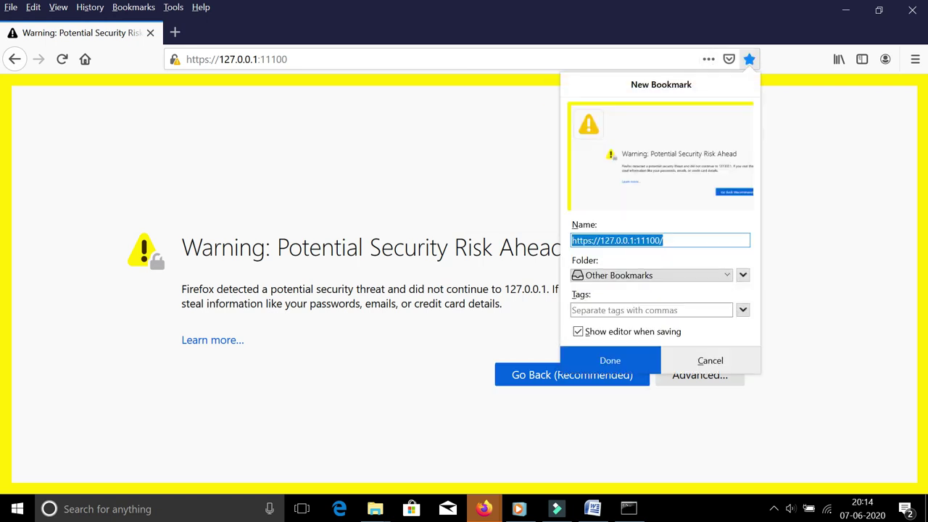
pyautogui.click(610, 279)
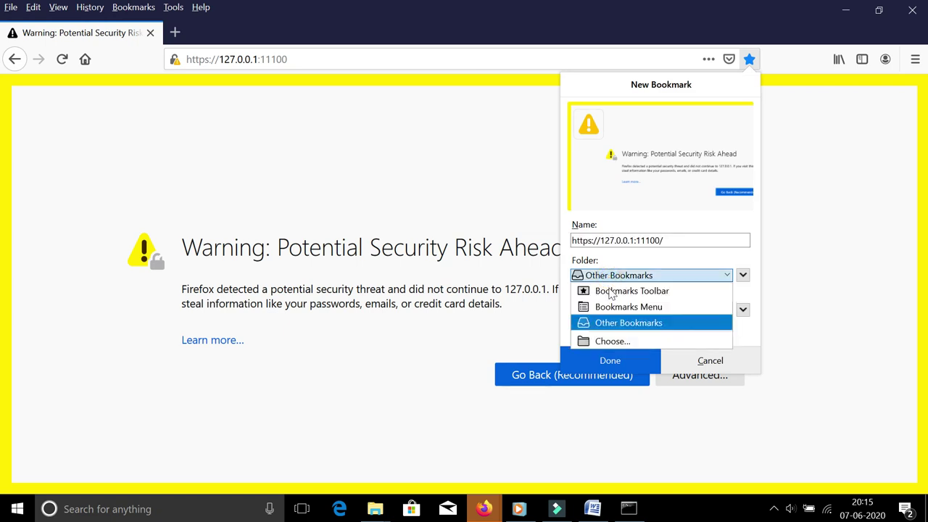
pyautogui.click(623, 324)
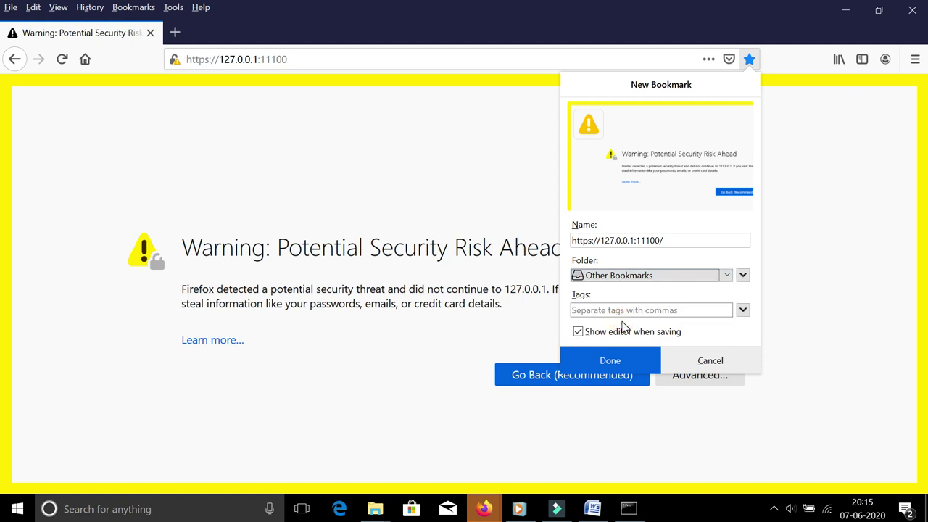
pyautogui.click(608, 362)
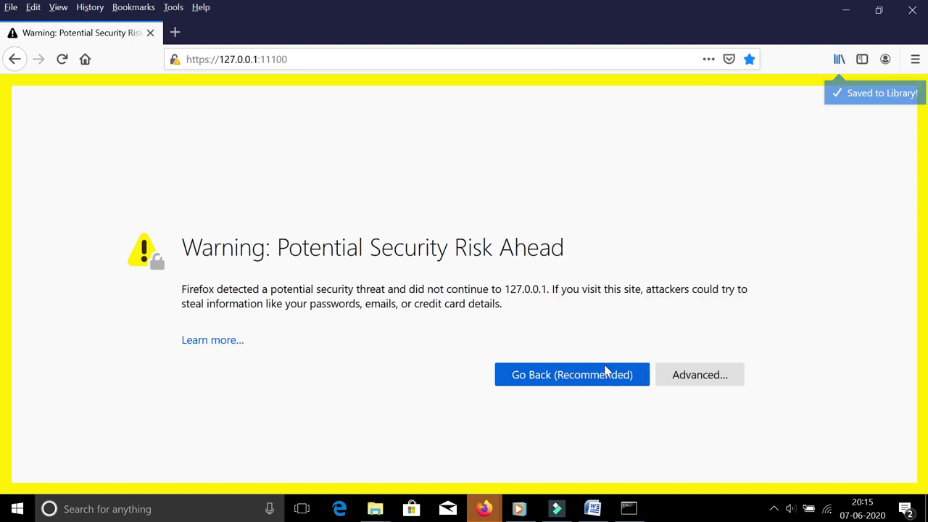
pyautogui.click(593, 511)
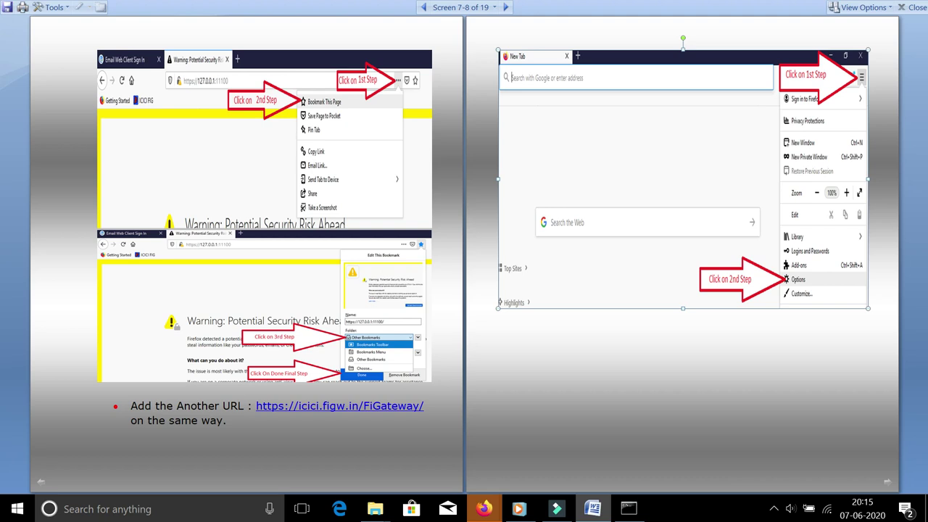
pyautogui.moveTo(255, 406); pyautogui.dragTo(423, 406)
pyautogui.hotkey('ctrl', 'c')
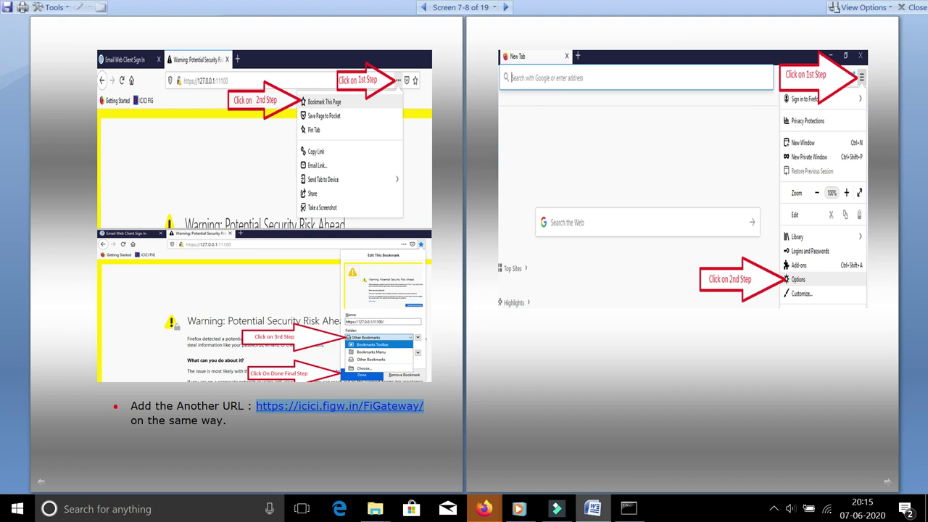
pyautogui.click(484, 509)
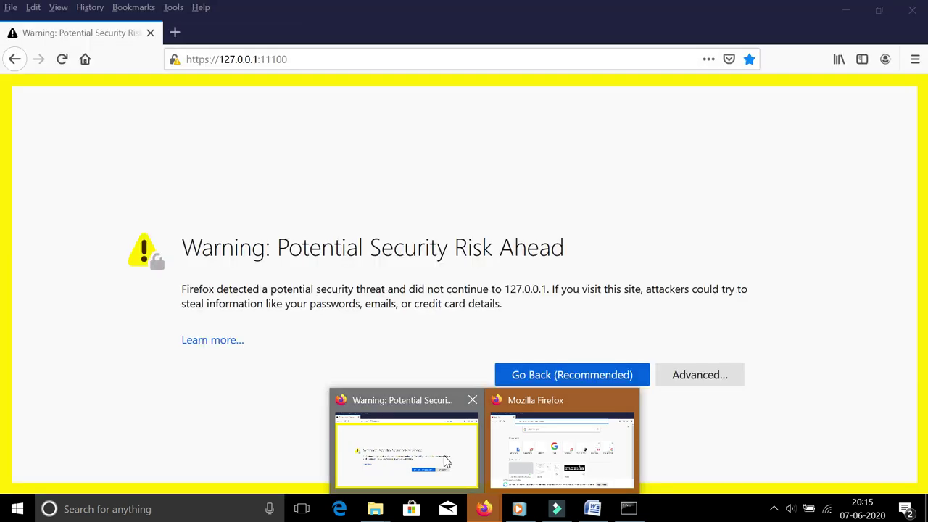
pyautogui.click(446, 459)
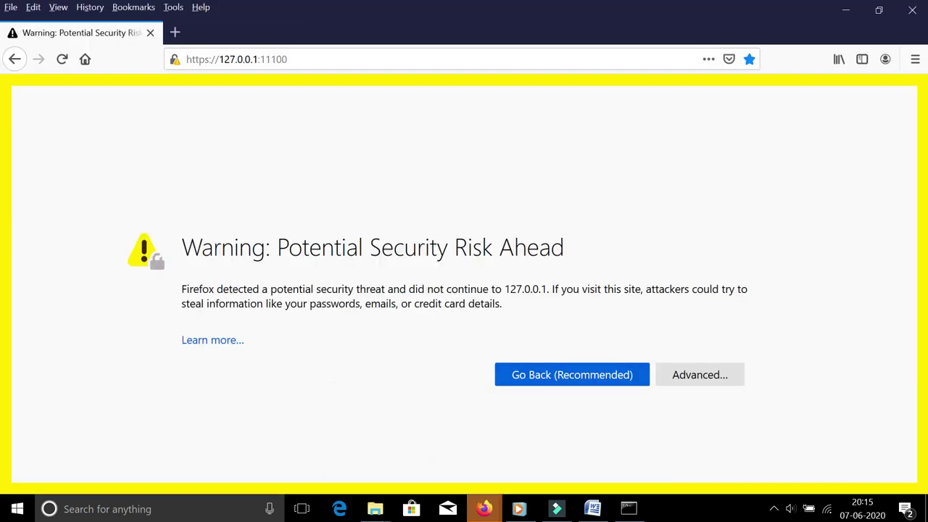
pyautogui.click(175, 32)
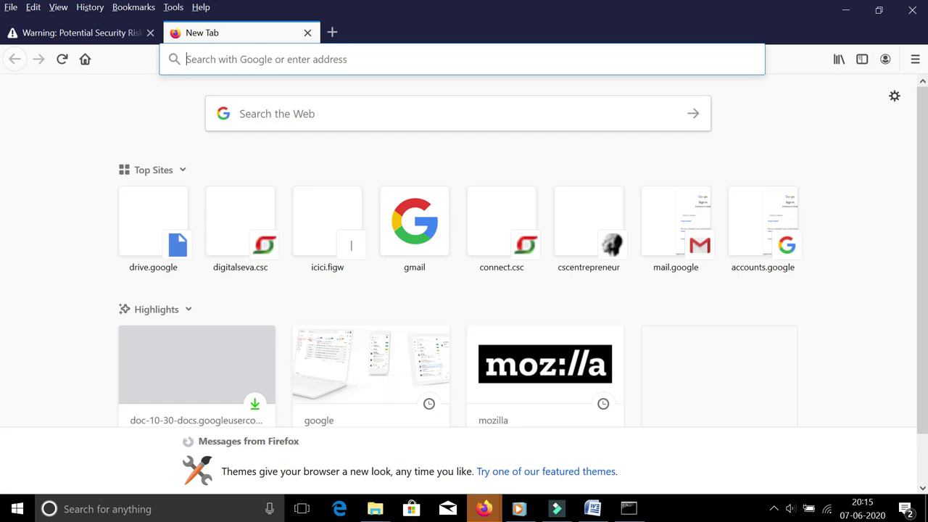
pyautogui.hotkey('ctrl', 'v')
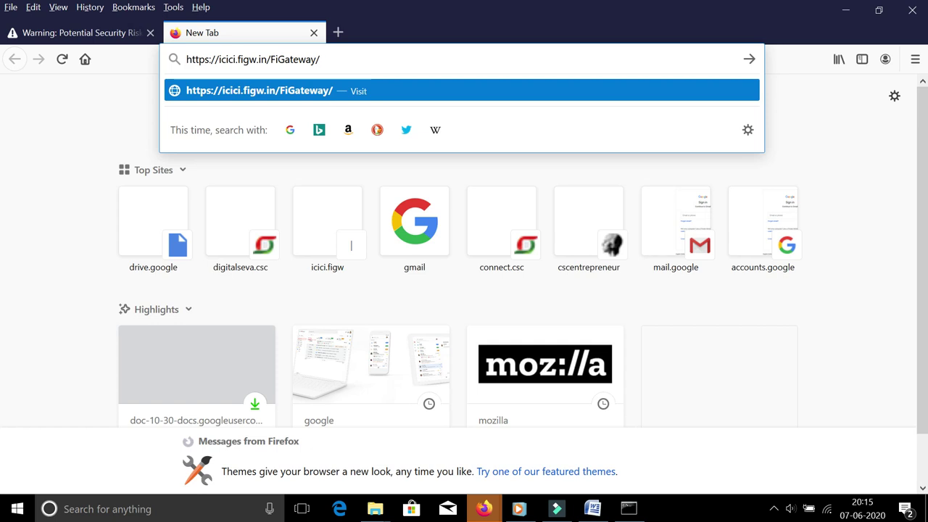
pyautogui.press('Return')
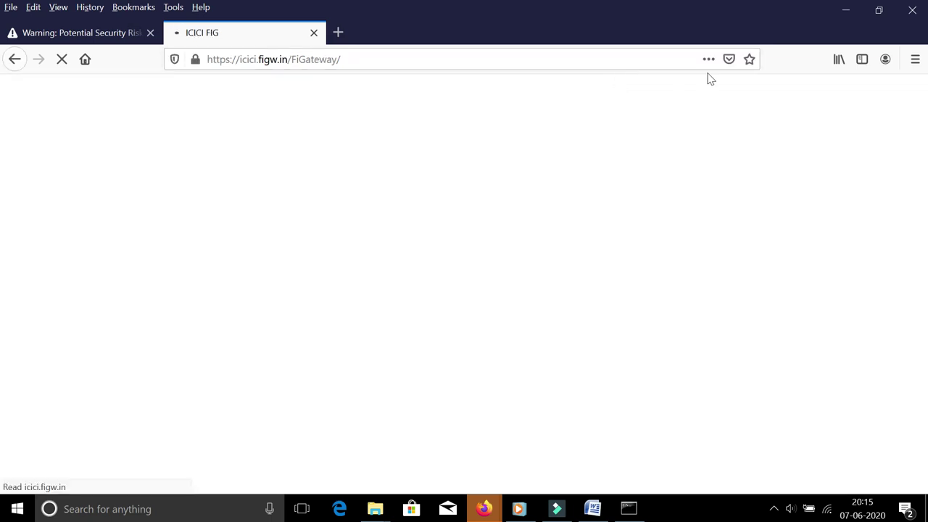
pyautogui.click(708, 60)
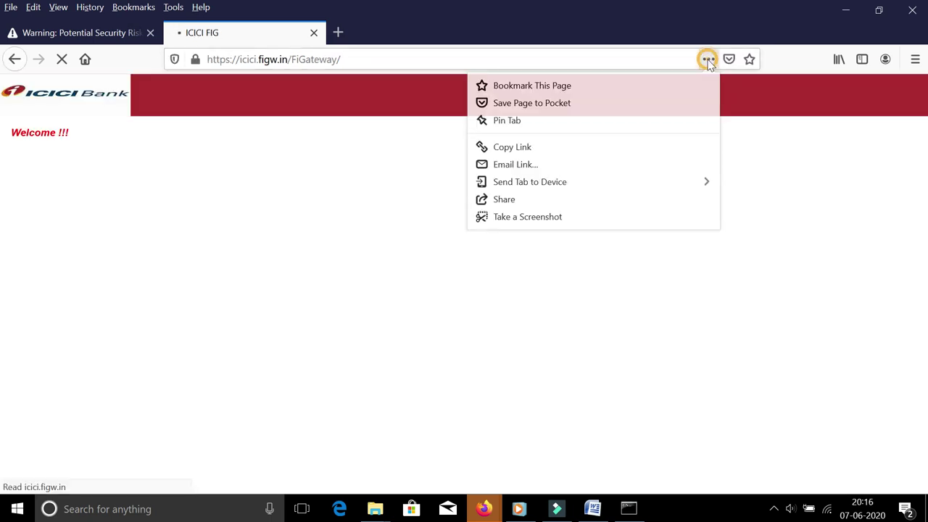
pyautogui.click(580, 87)
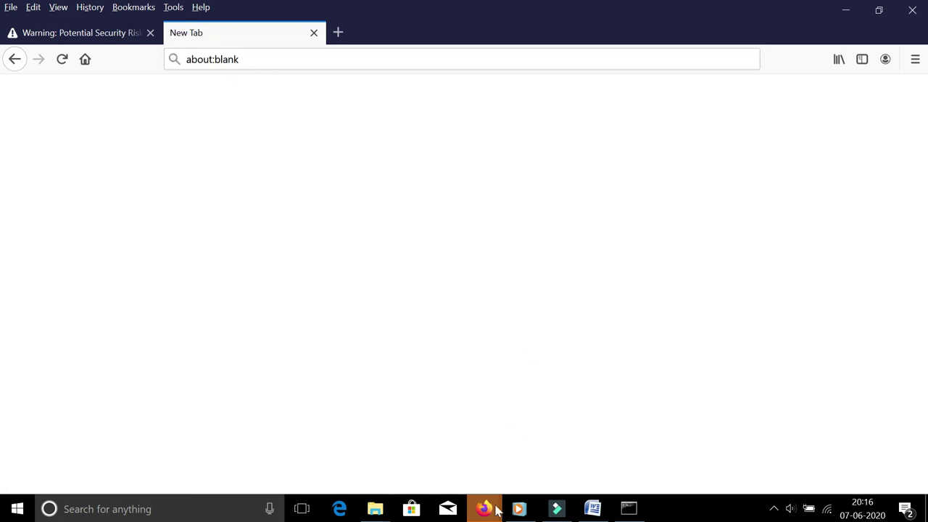
# - Switch to the other Firefox window, decline making Firefox the default browser, and return to the window with the blank tab
pyautogui.moveTo(497, 510)
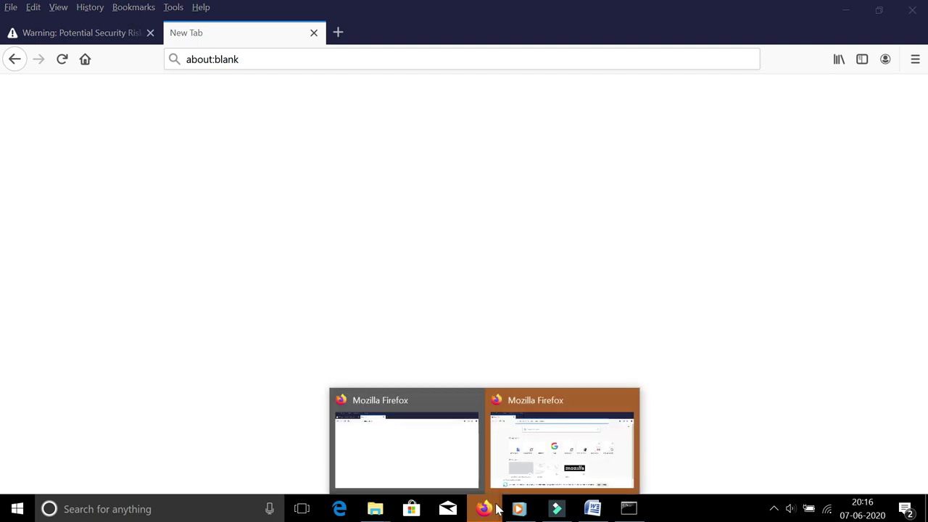
pyautogui.click(530, 474)
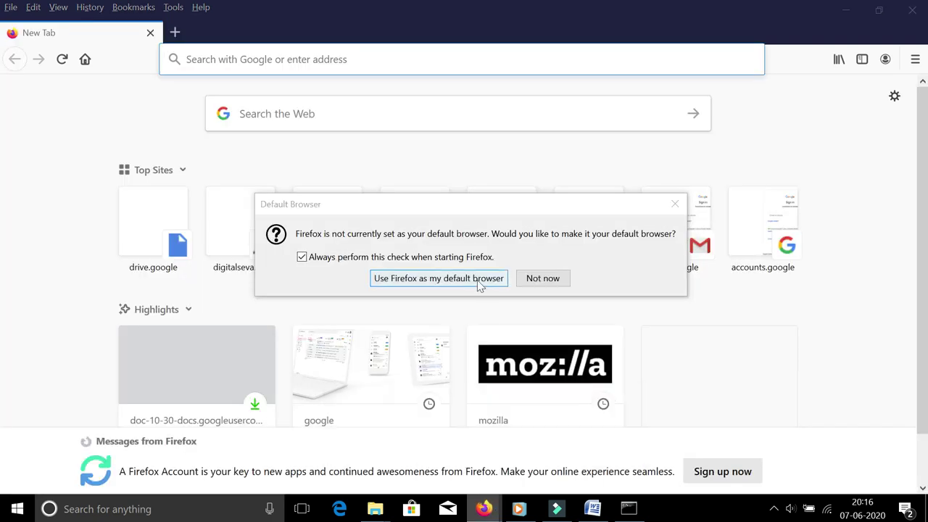
pyautogui.click(532, 280)
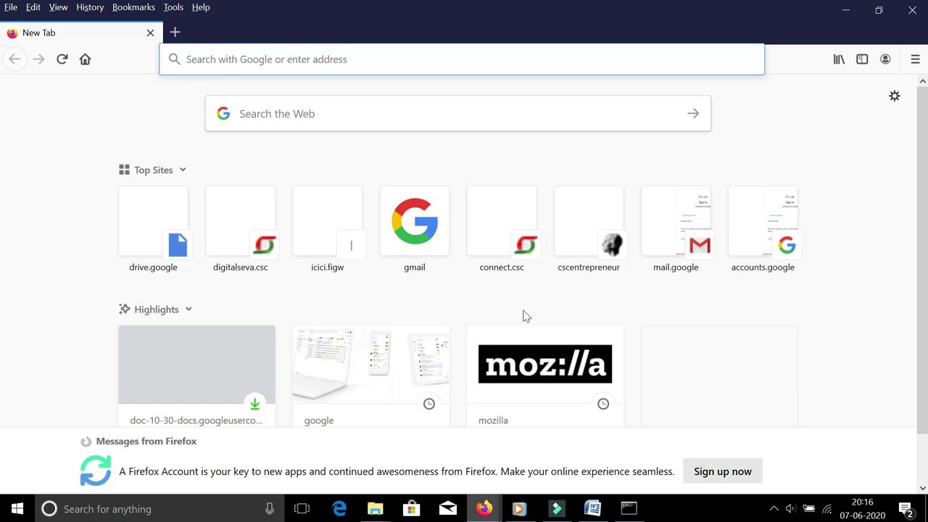
pyautogui.click(484, 509)
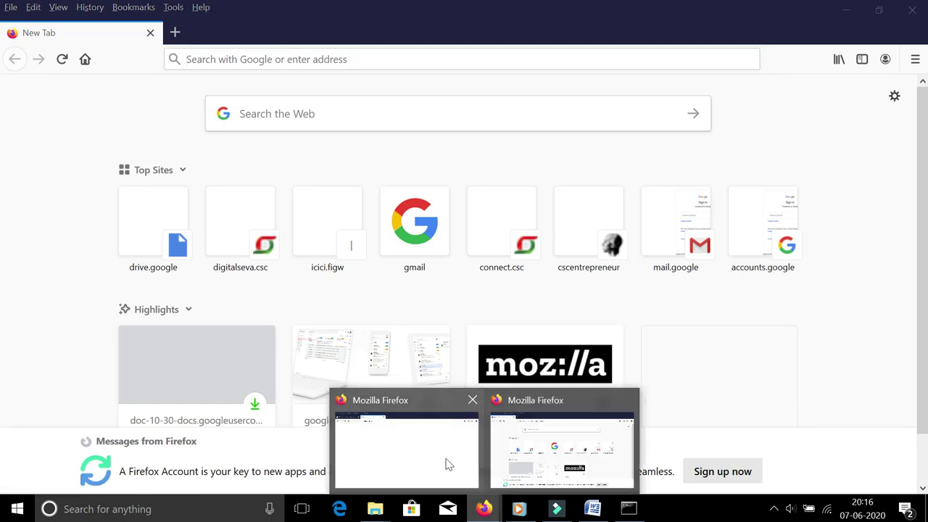
pyautogui.click(446, 464)
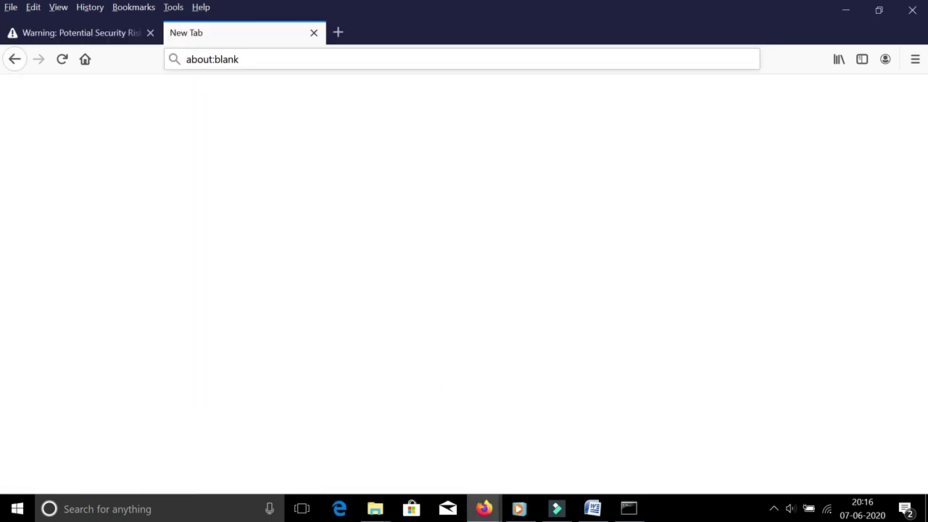
# - Clear about:blank from the address and try to reopen the suggested ICICI FIG page
pyautogui.click(288, 55)
pyautogui.doubleClick(253, 56)
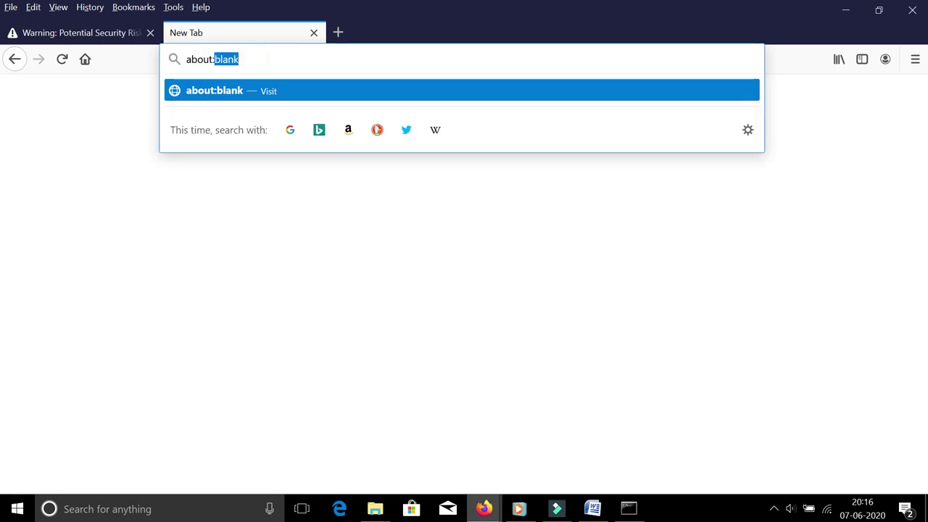
pyautogui.press('BackSpace')
pyautogui.press('BackSpace')
pyautogui.press('BackSpace')
pyautogui.press('BackSpace')
pyautogui.press('BackSpace')
pyautogui.press('BackSpace')
pyautogui.press('BackSpace')
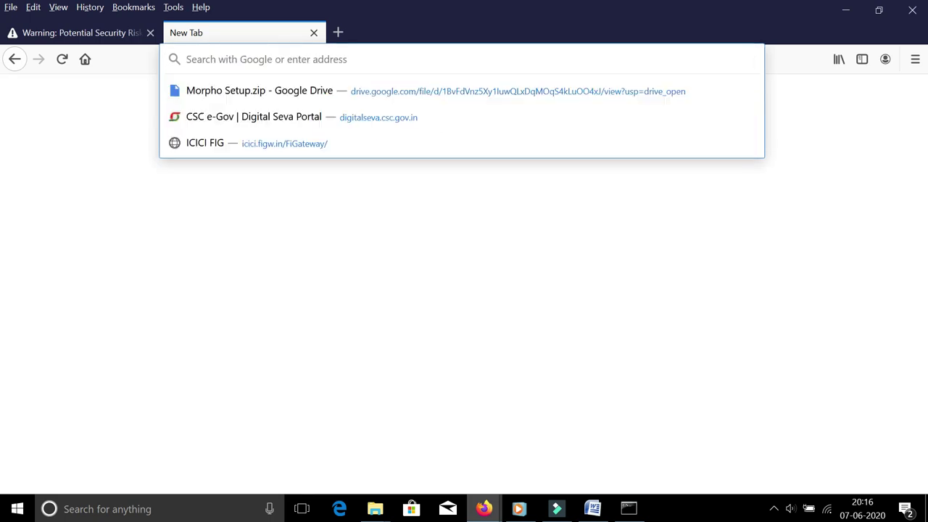
pyautogui.click(292, 144)
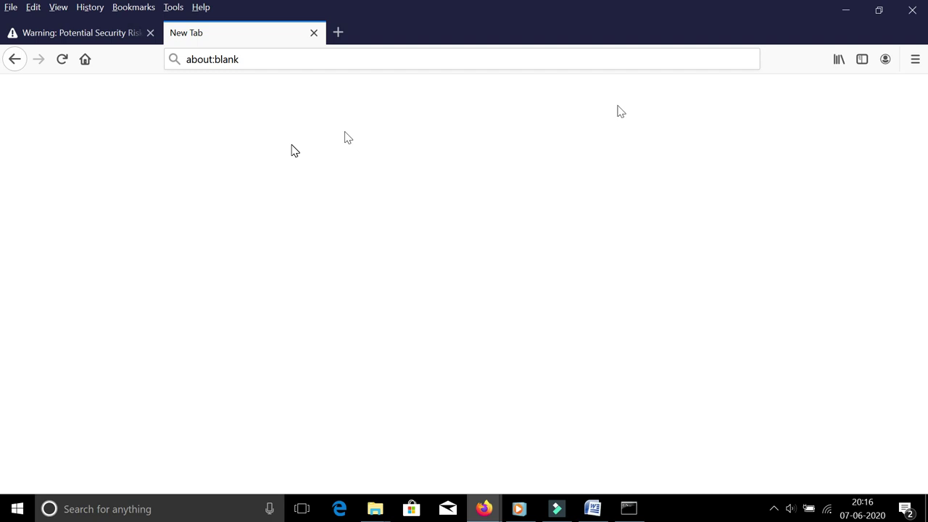
# - Open the Firefox Options, search the settings for "pop", and turn off Block pop-up windows
pyautogui.click(915, 60)
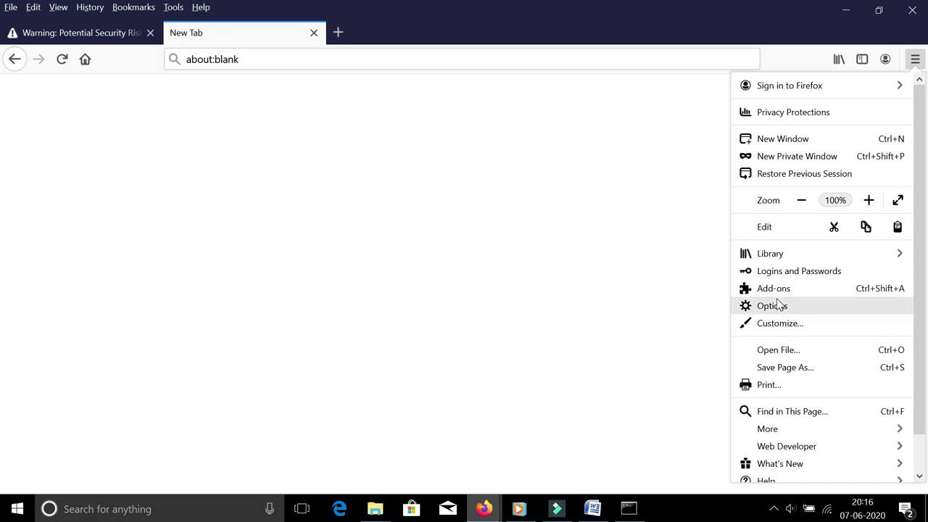
pyautogui.click(778, 305)
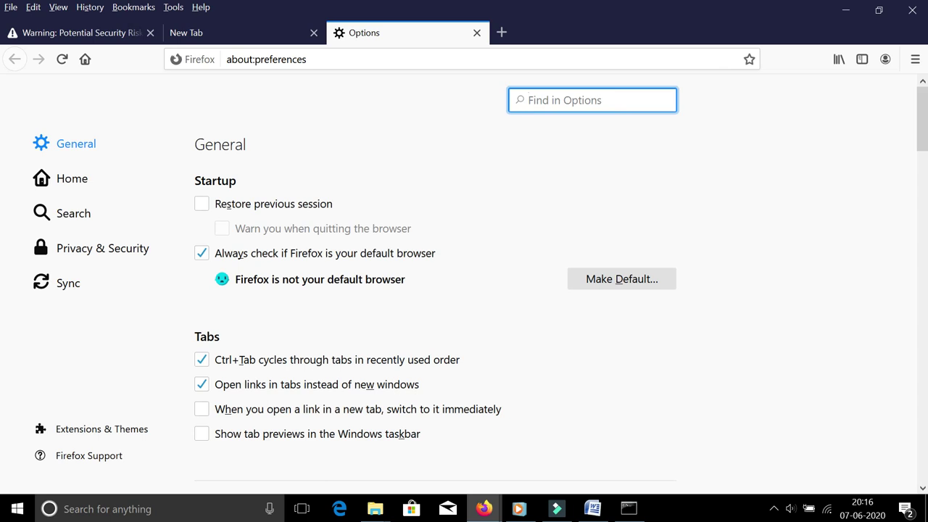
pyautogui.write('pop')
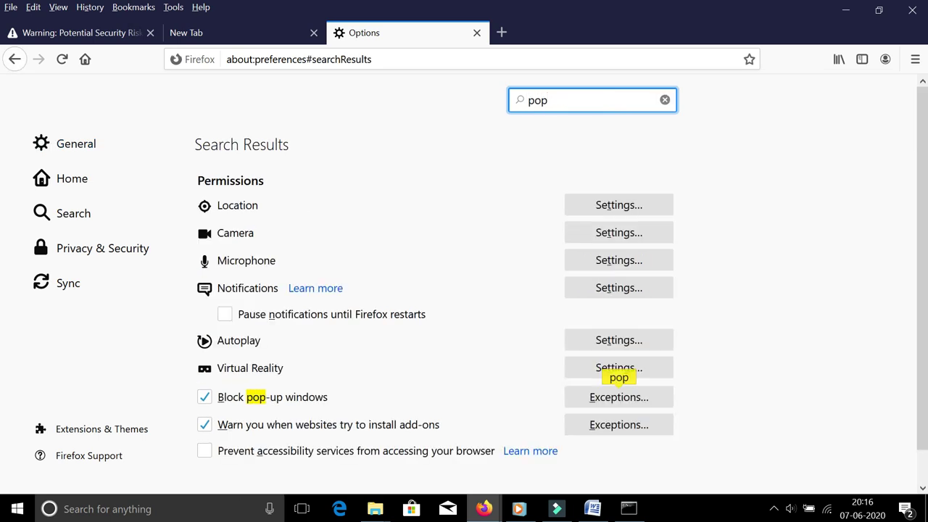
pyautogui.click(203, 399)
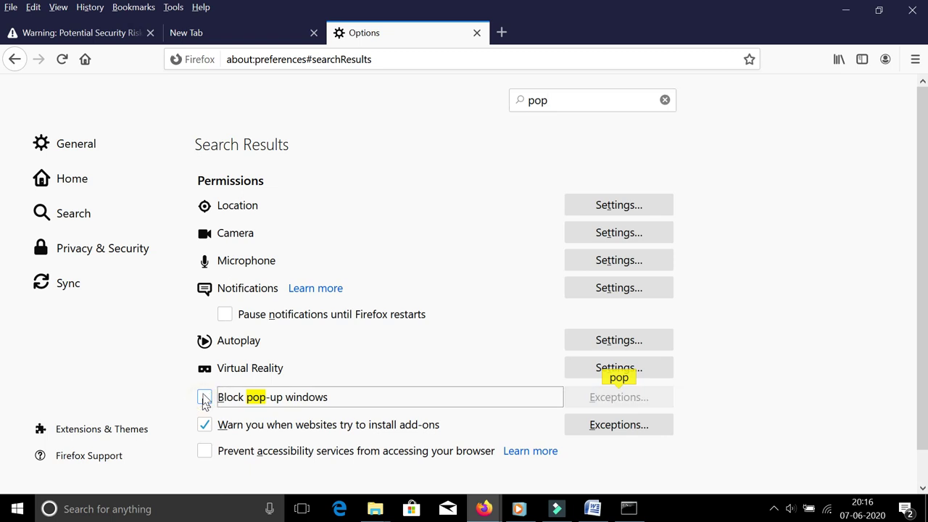
pyautogui.click(211, 35)
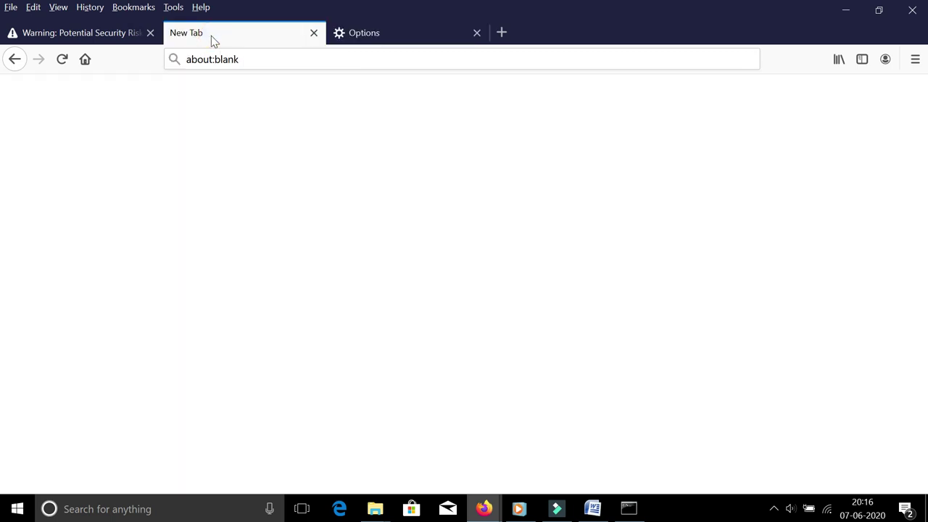
pyautogui.click(225, 59)
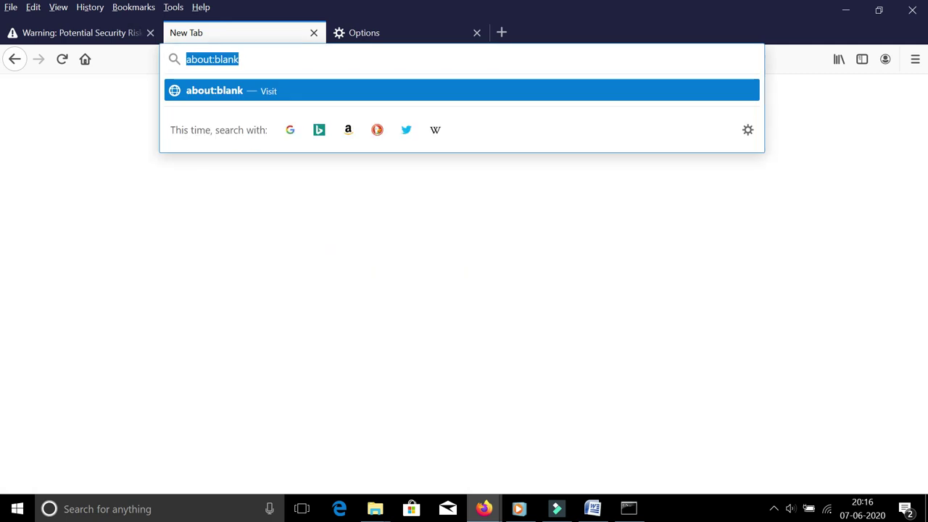
pyautogui.write('ht')
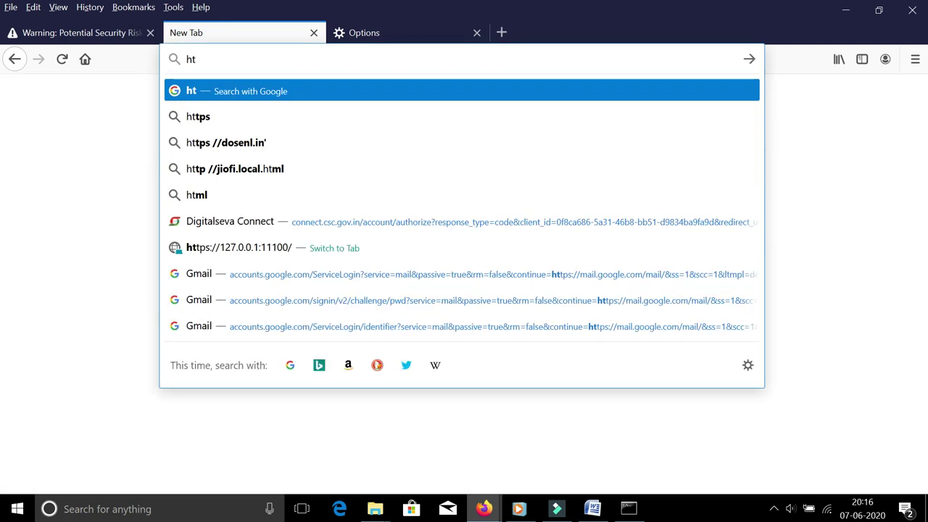
pyautogui.write('tps')
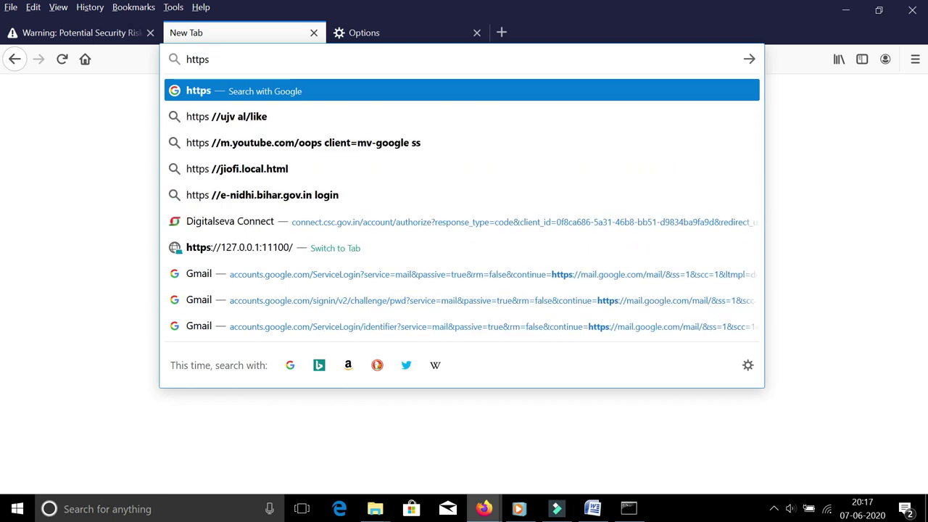
pyautogui.write('://')
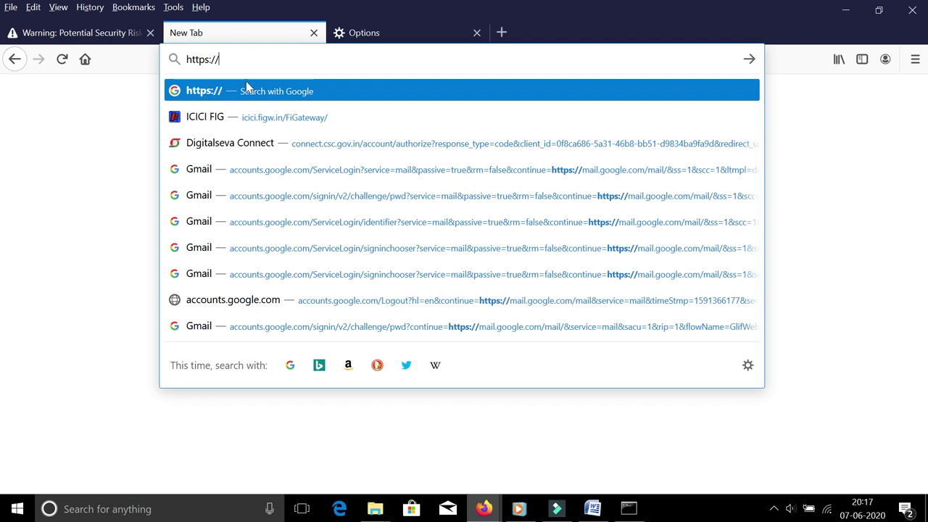
pyautogui.click(262, 118)
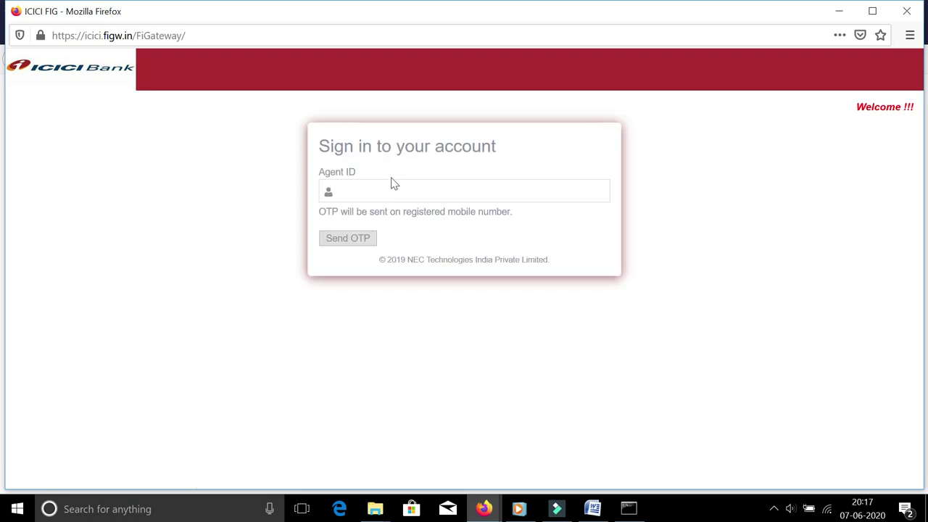
# - Bookmark the ICICI FIG sign-in page in the Other Bookmarks folder
pyautogui.click(839, 35)
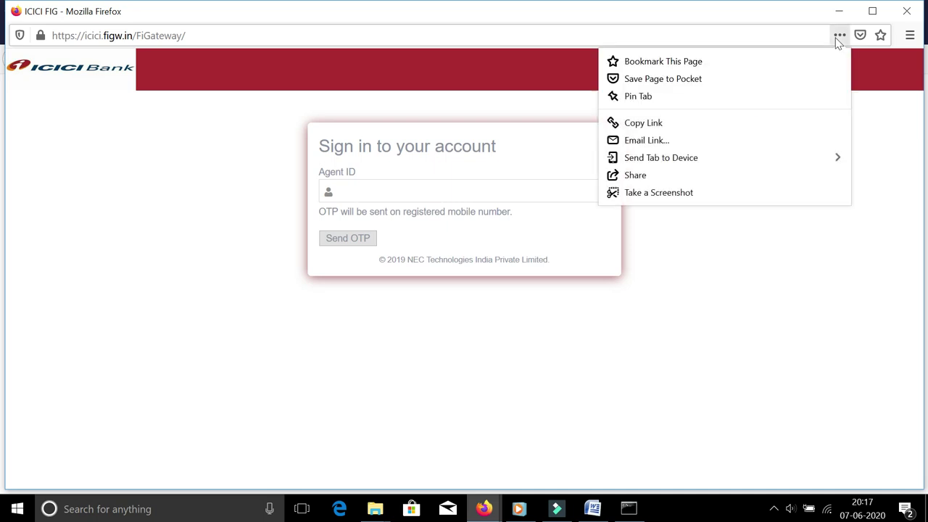
pyautogui.click(732, 66)
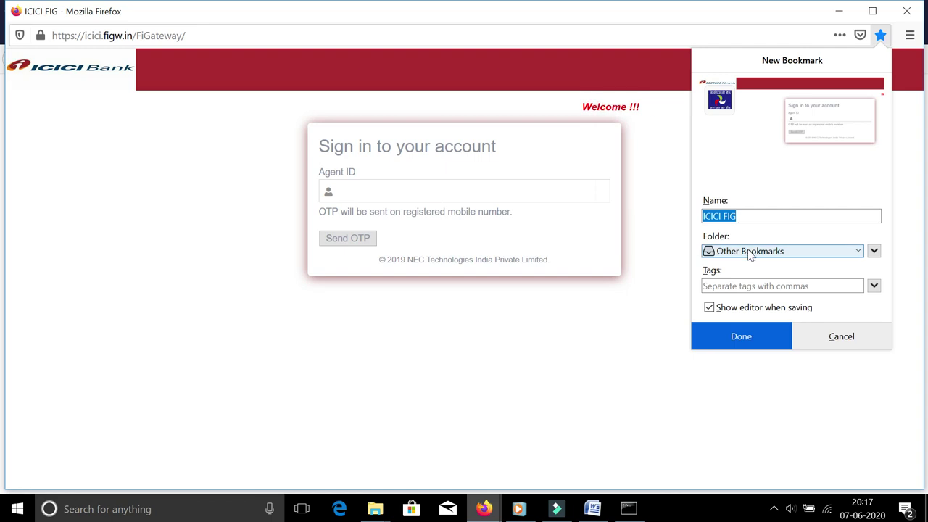
pyautogui.click(749, 254)
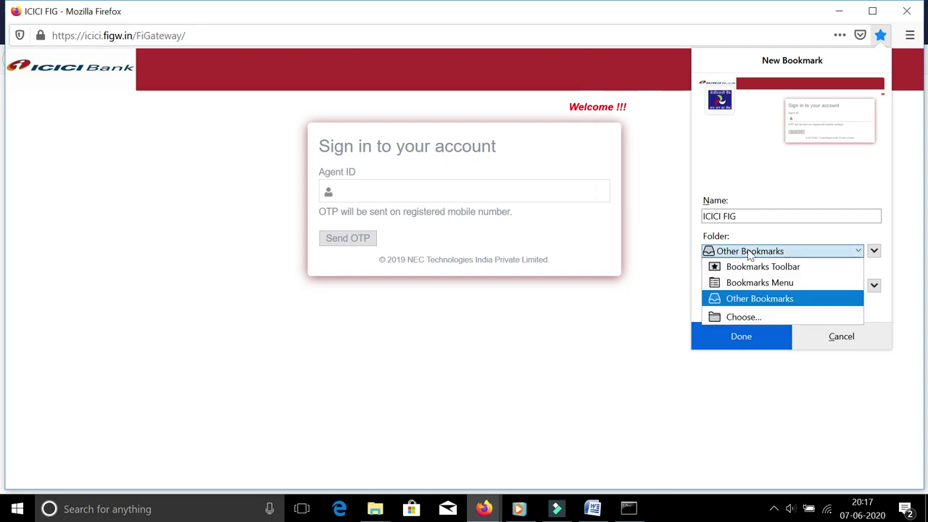
pyautogui.click(744, 305)
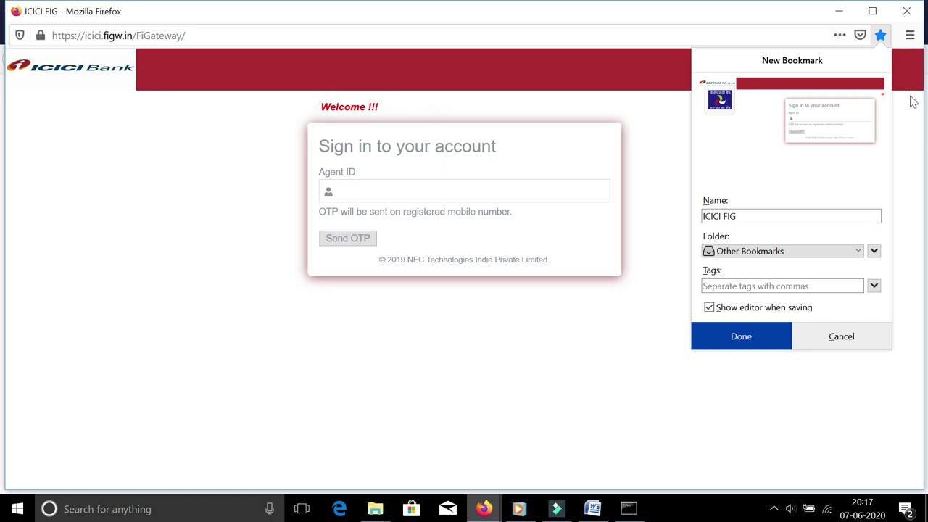
pyautogui.click(712, 332)
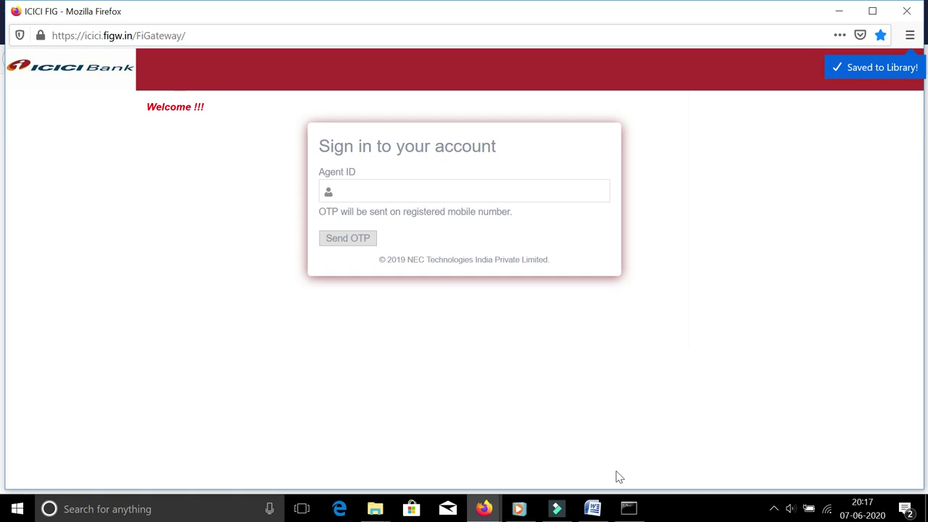
# - Advance the Word manual to screens 9-10, then switch to Firefox and close the spare window showing Top Sites
pyautogui.click(593, 508)
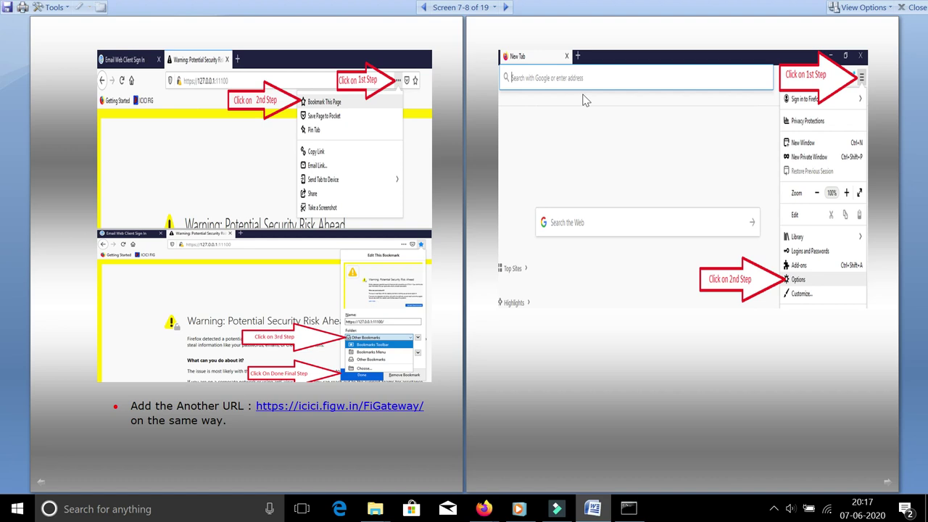
pyautogui.click(506, 8)
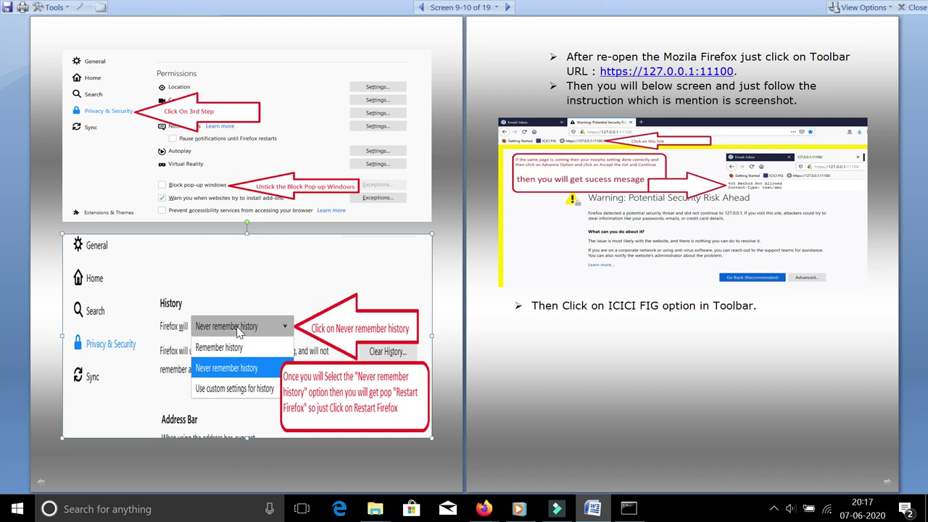
pyautogui.click(482, 509)
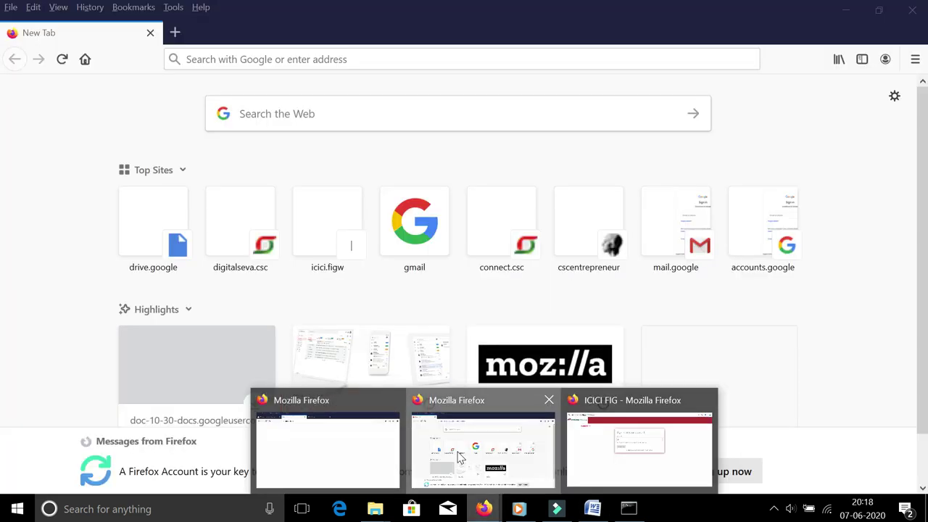
pyautogui.click(458, 457)
pyautogui.moveTo(491, 517)
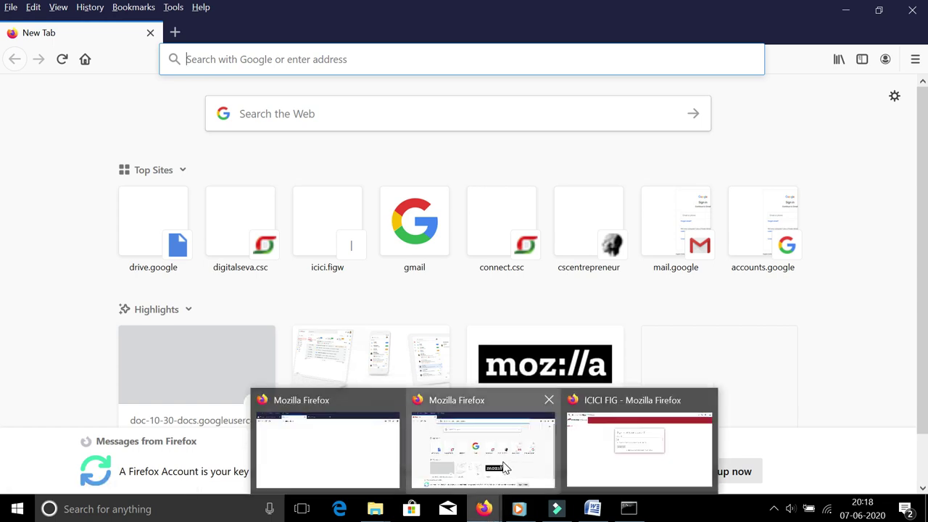
pyautogui.click(505, 466)
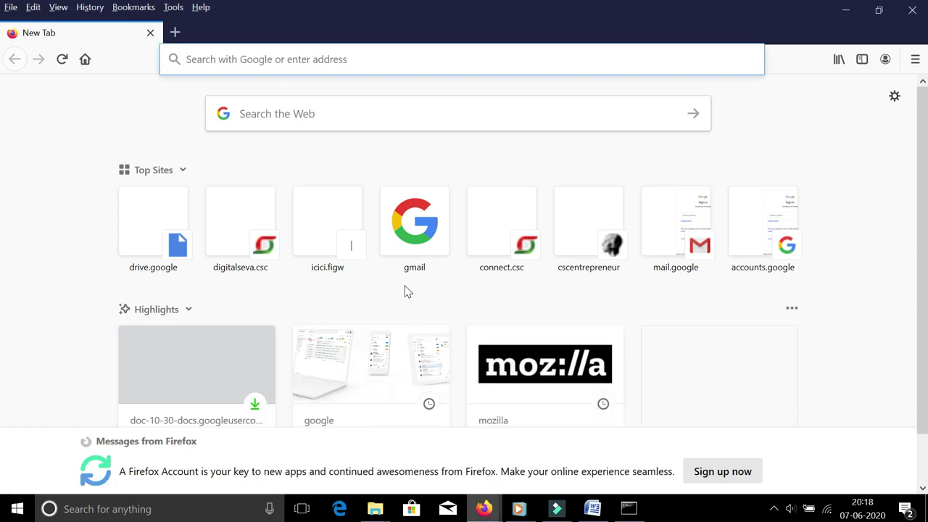
pyautogui.click(913, 9)
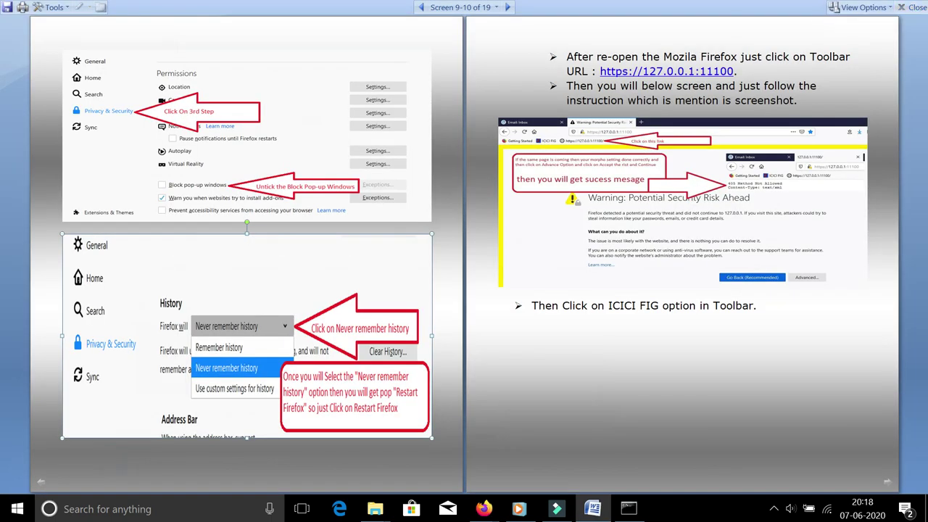
# - Switch to the remaining Firefox window's Options tab and search the settings for "history"
pyautogui.moveTo(484, 509)
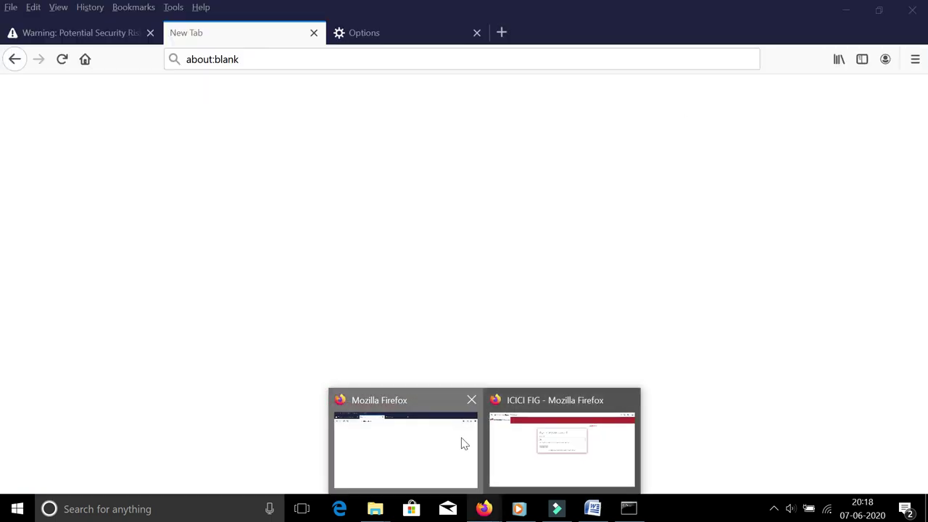
pyautogui.click(464, 444)
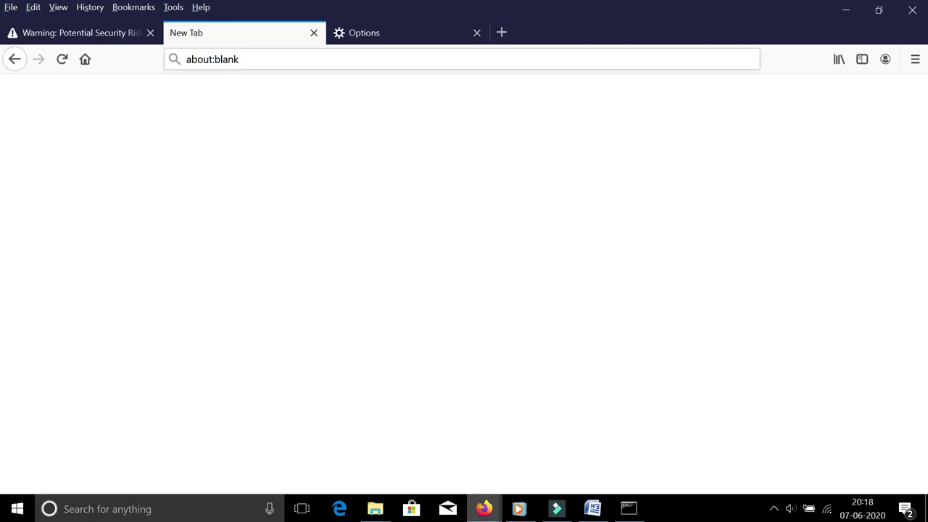
pyautogui.click(409, 33)
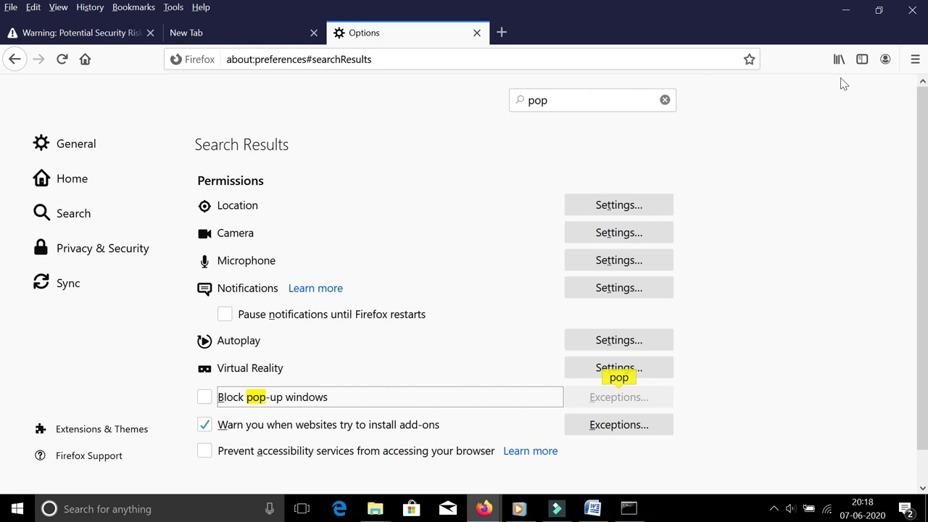
pyautogui.click(915, 60)
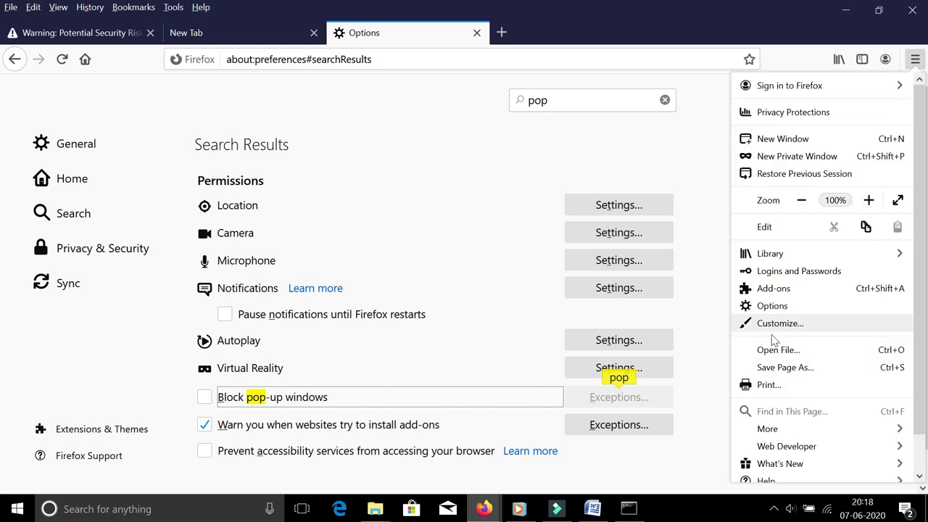
pyautogui.click(458, 302)
pyautogui.doubleClick(551, 102)
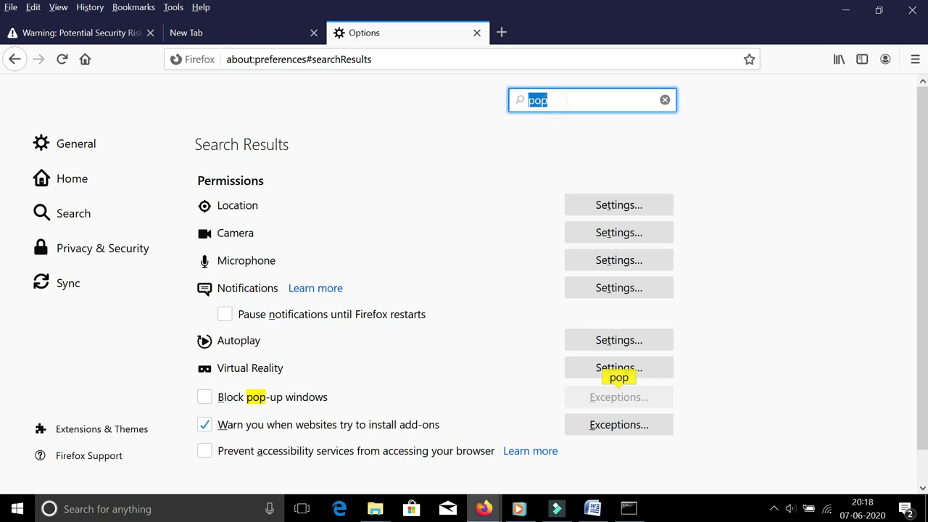
pyautogui.write('hi')
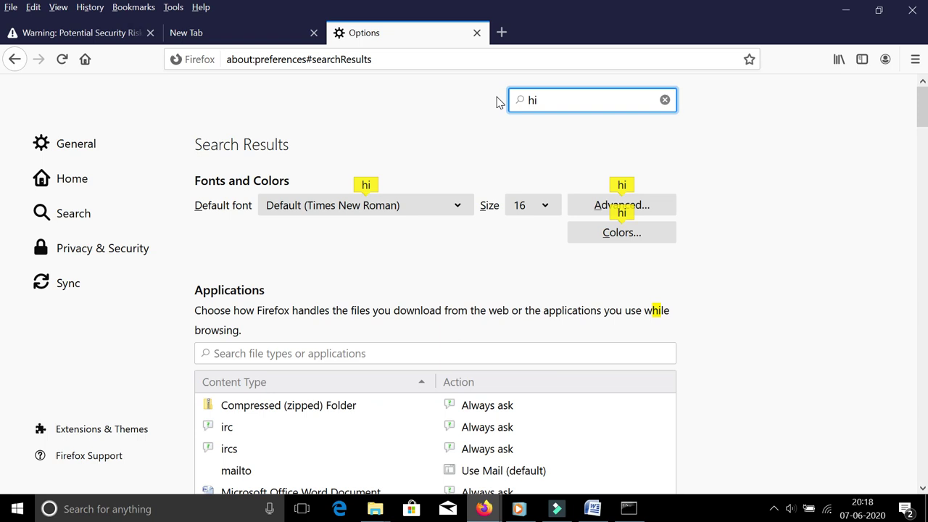
pyautogui.write('story')
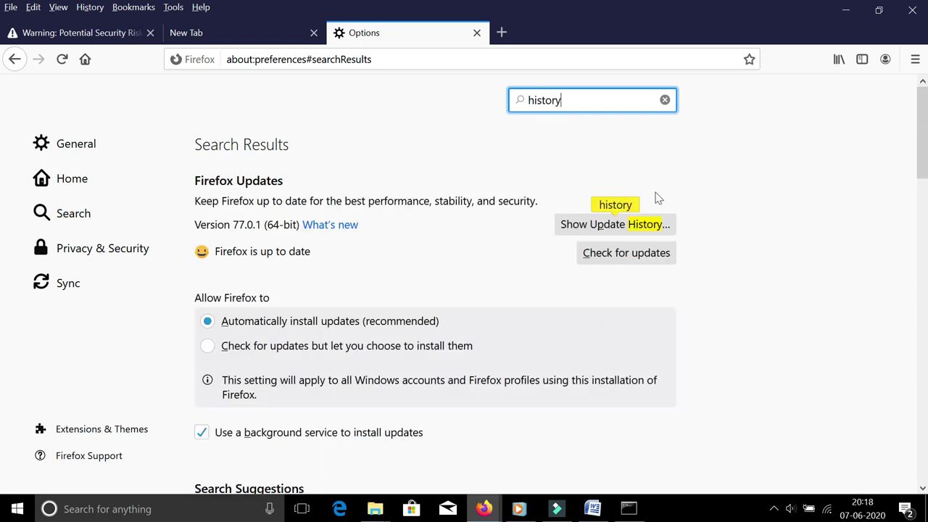
# - Set the Firefox history option to Never remember history and restart the browser
pyautogui.scroll(-3, 4, 218)
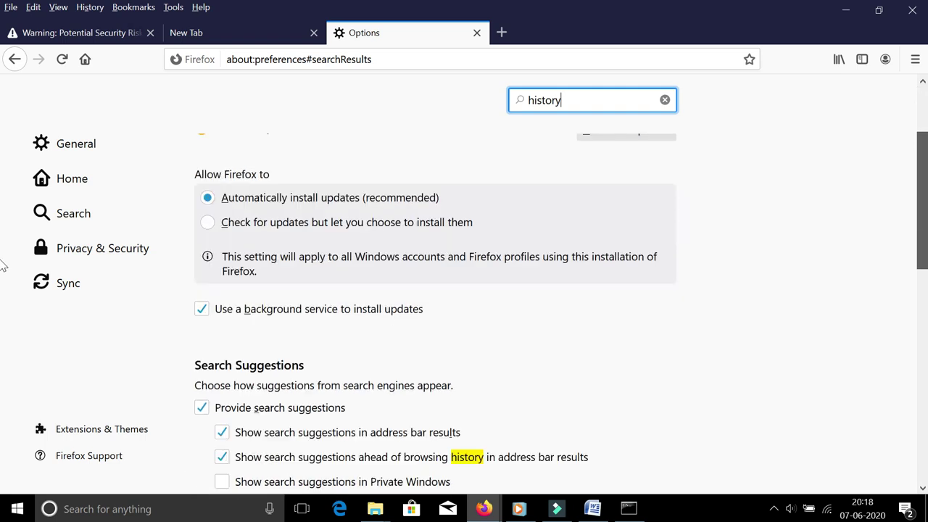
pyautogui.scroll(-4, 4, 270)
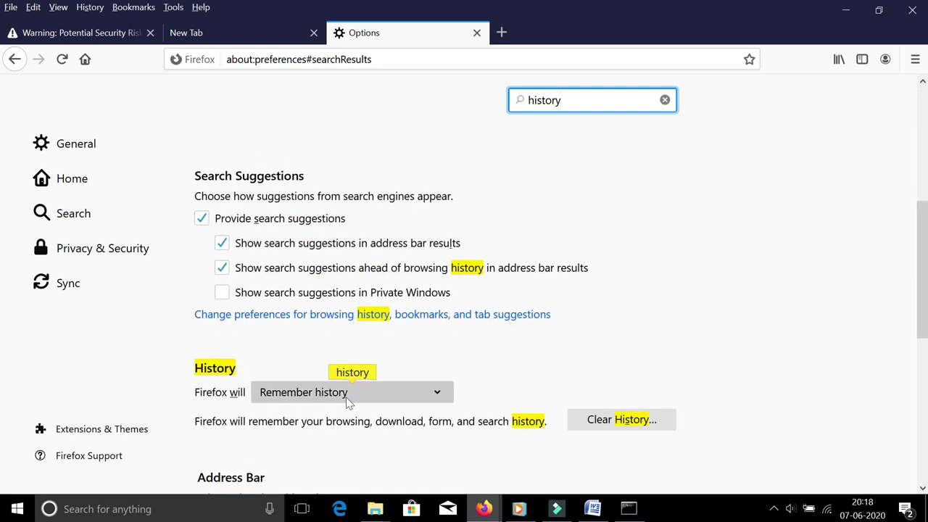
pyautogui.click(347, 400)
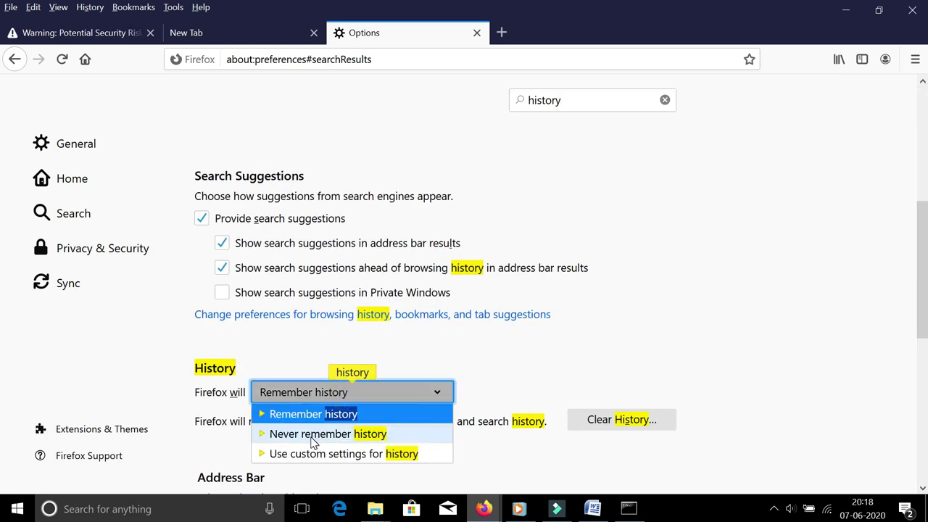
pyautogui.click(313, 442)
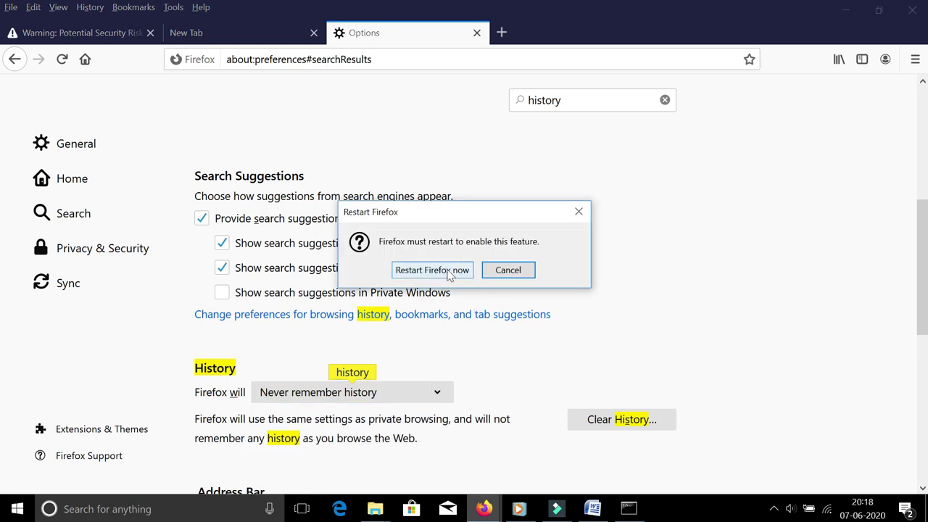
pyautogui.click(449, 271)
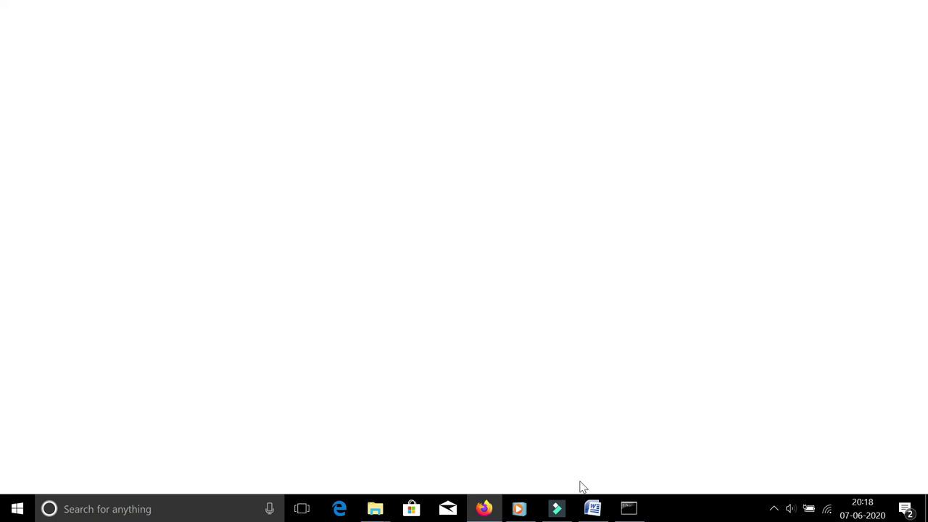
pyautogui.click(592, 507)
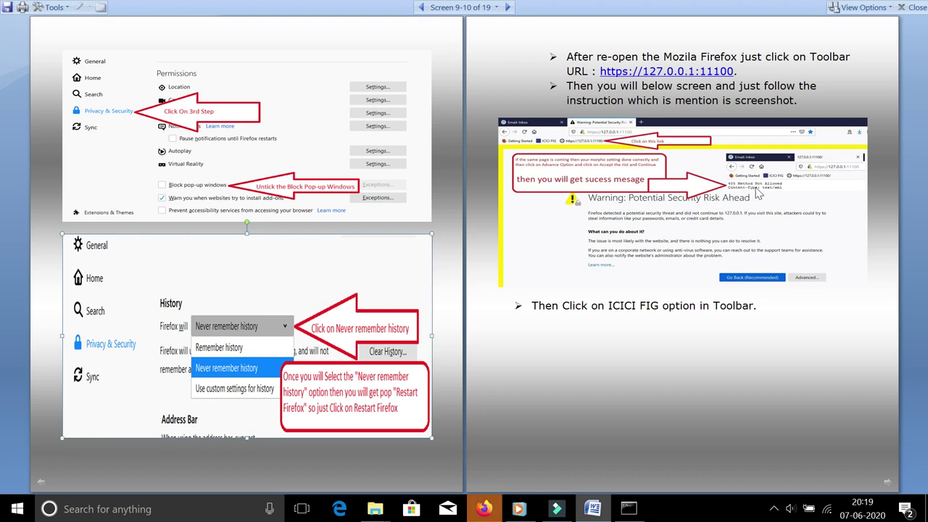
pyautogui.moveTo(735, 71); pyautogui.dragTo(601, 71)
pyautogui.hotkey('ctrl', 'c')
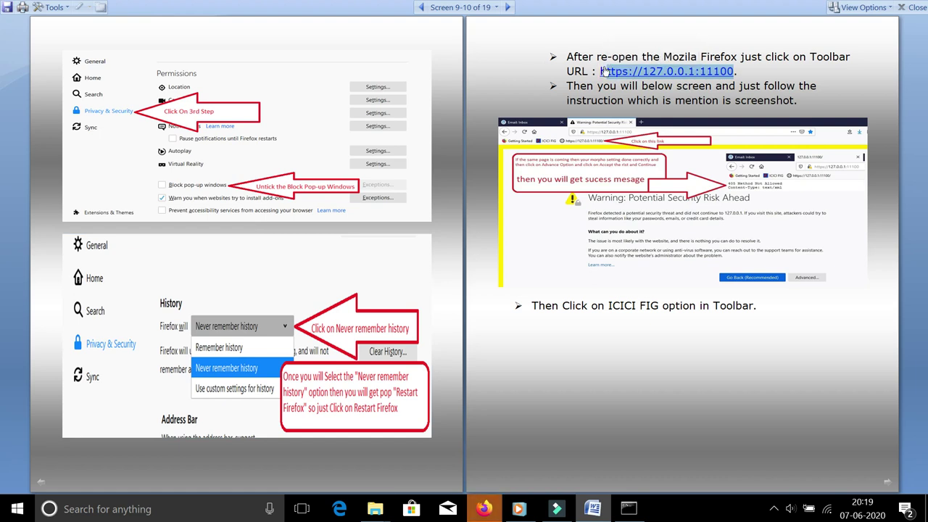
pyautogui.click(484, 507)
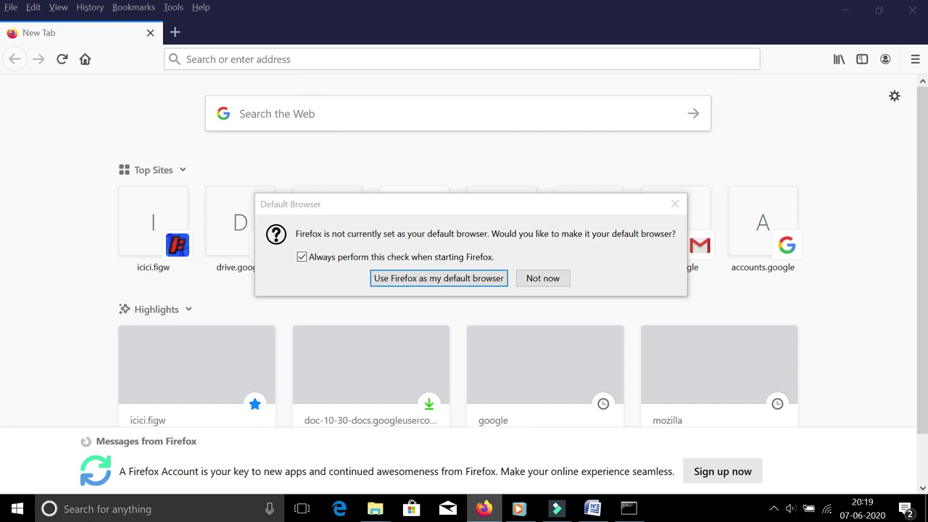
pyautogui.click(543, 281)
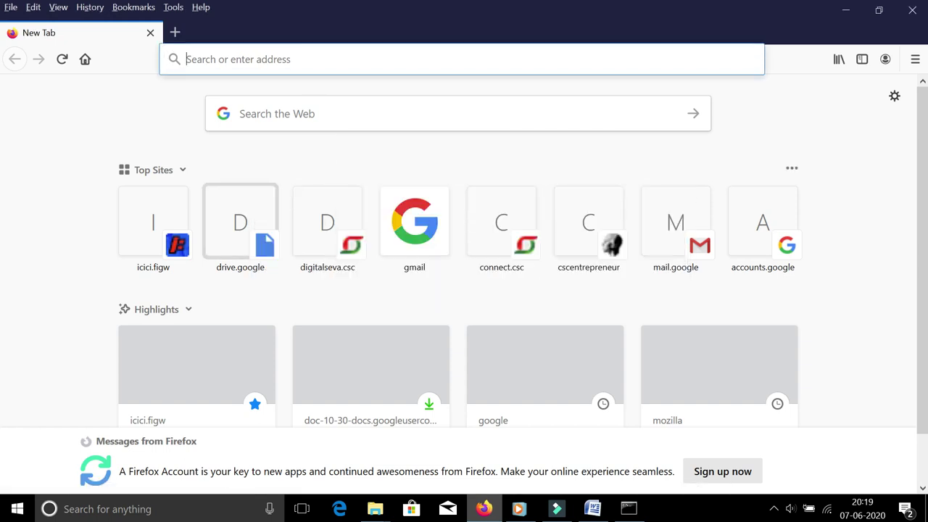
pyautogui.hotkey('ctrl', 'v')
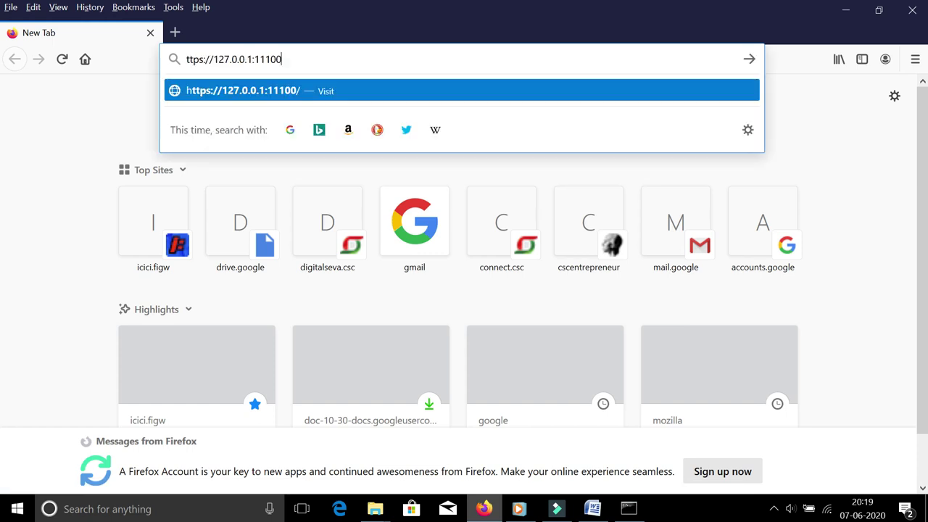
pyautogui.press('Home')
pyautogui.write('h')
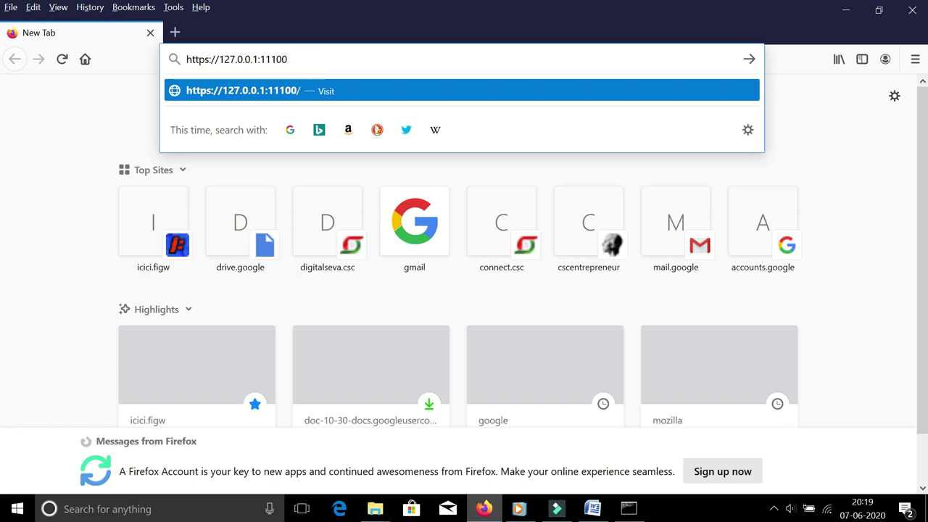
pyautogui.press('Return')
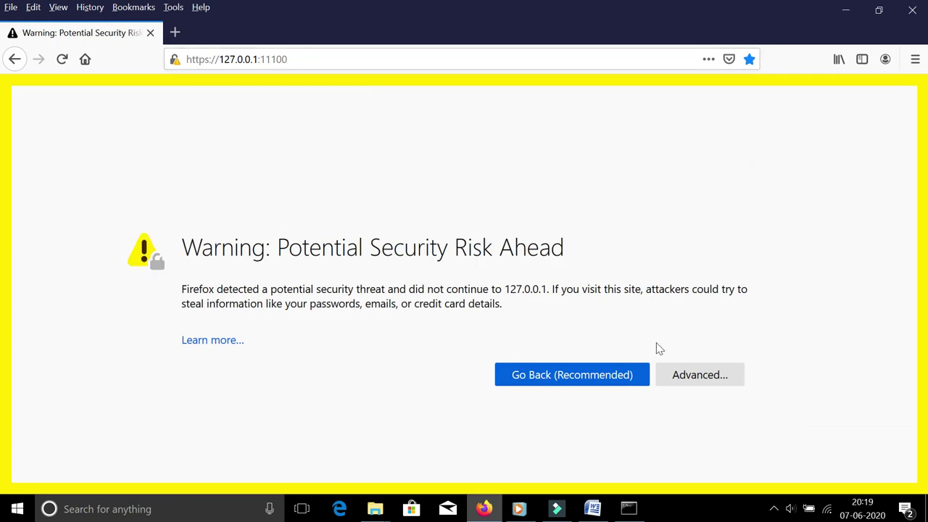
# - Accept the certificate risk for 127.0.0.1:11100 in the advanced warning details and retry loading the page
pyautogui.click(682, 380)
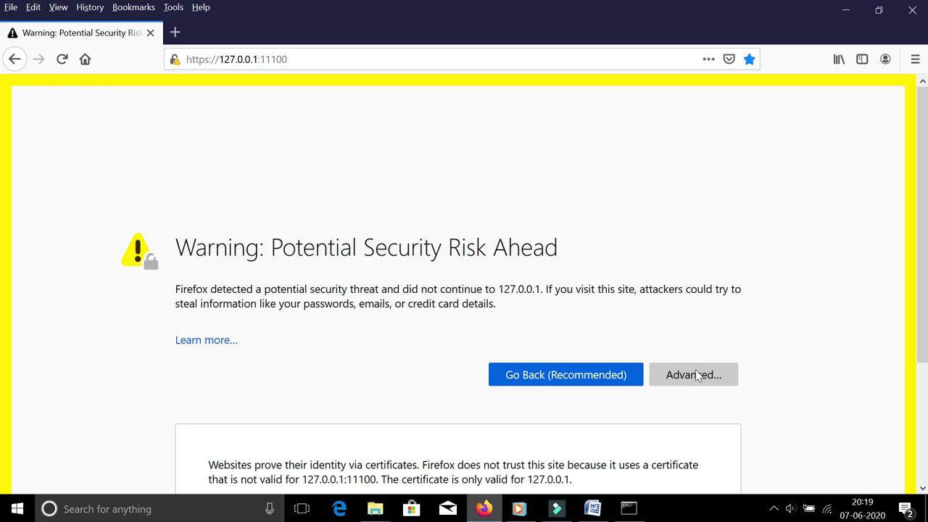
pyautogui.scroll(-2, 3, 406)
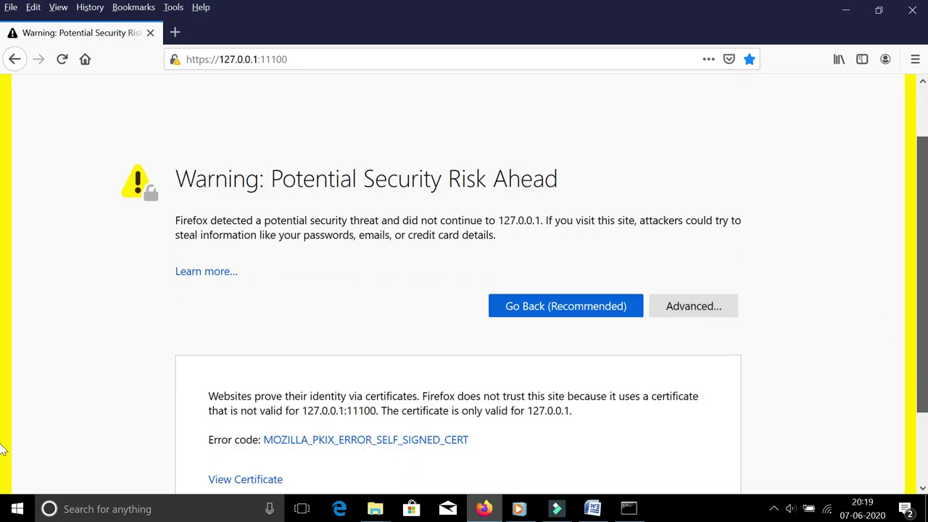
pyautogui.scroll(-3, 4, 471)
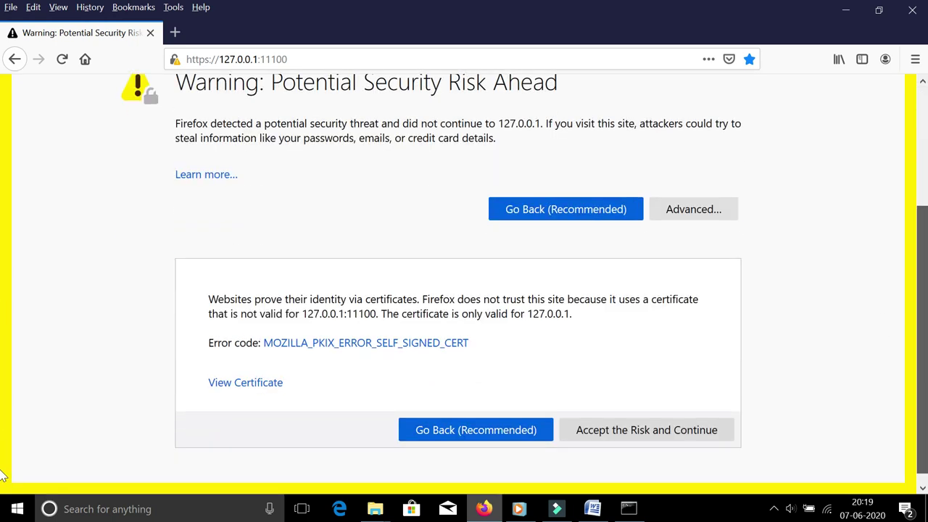
pyautogui.click(668, 438)
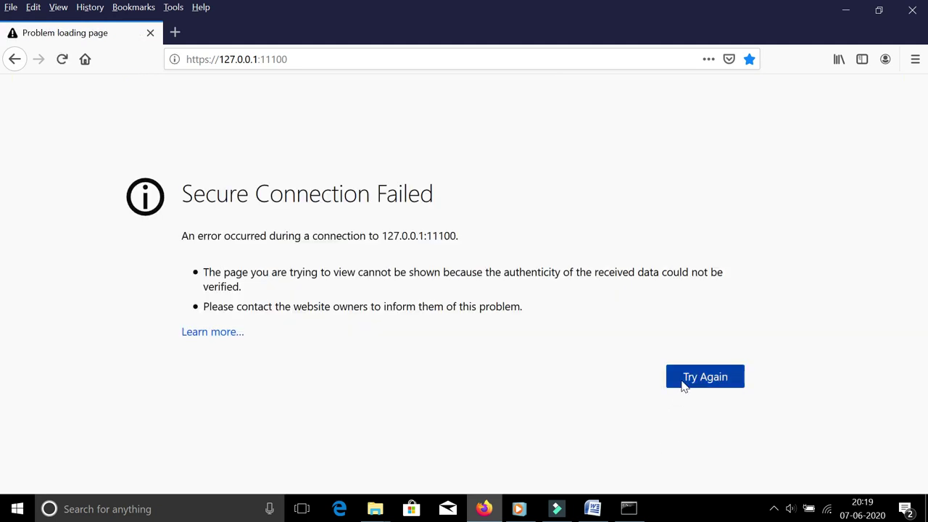
pyautogui.click(682, 385)
pyautogui.click(682, 385)
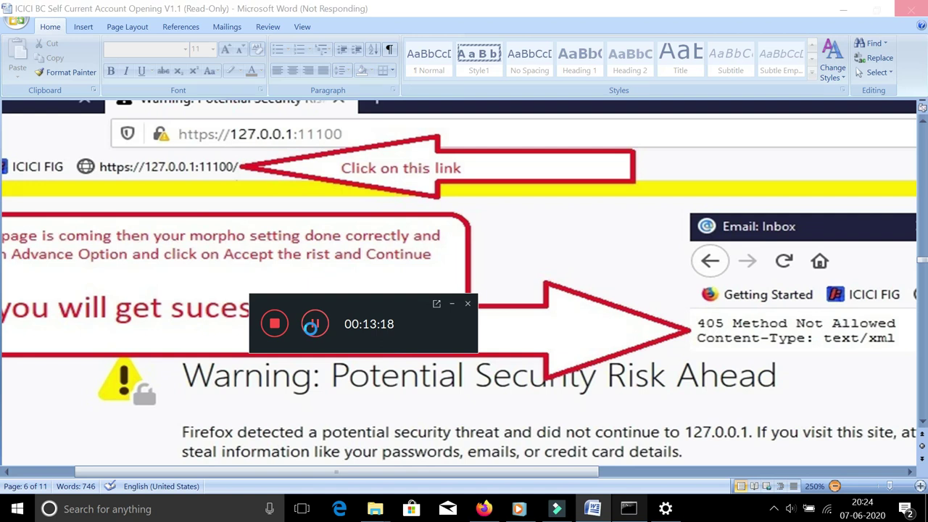
# - Review the Word manual's 127.0.0.1:11100 warning and success-message screenshots and the instruction on opening ICICI FIG
pyautogui.click(310, 328)
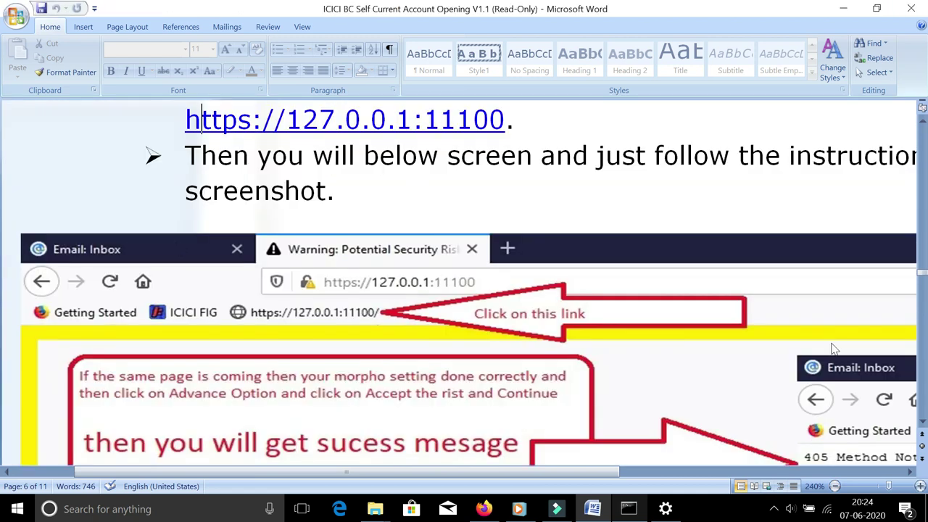
pyautogui.click(923, 460)
pyautogui.click(923, 460)
pyautogui.scroll(-10, 646, 460)
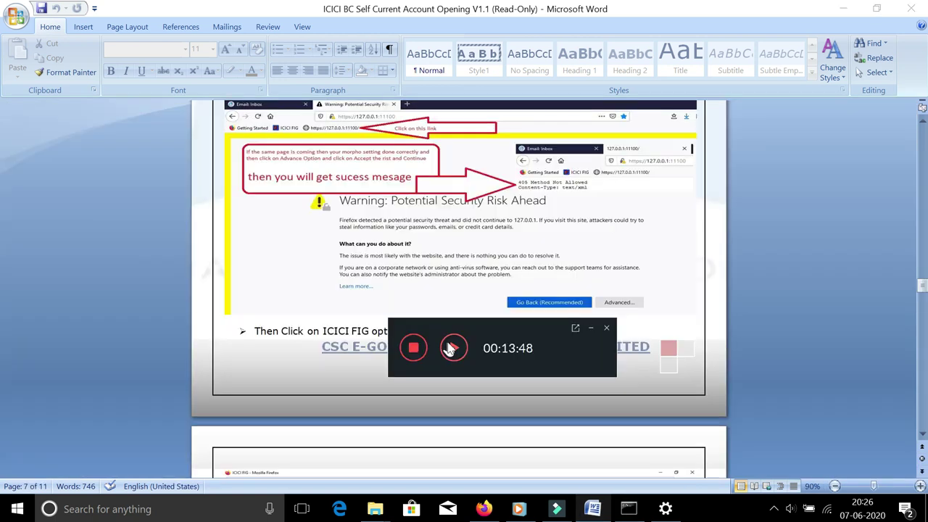
pyautogui.click(451, 348)
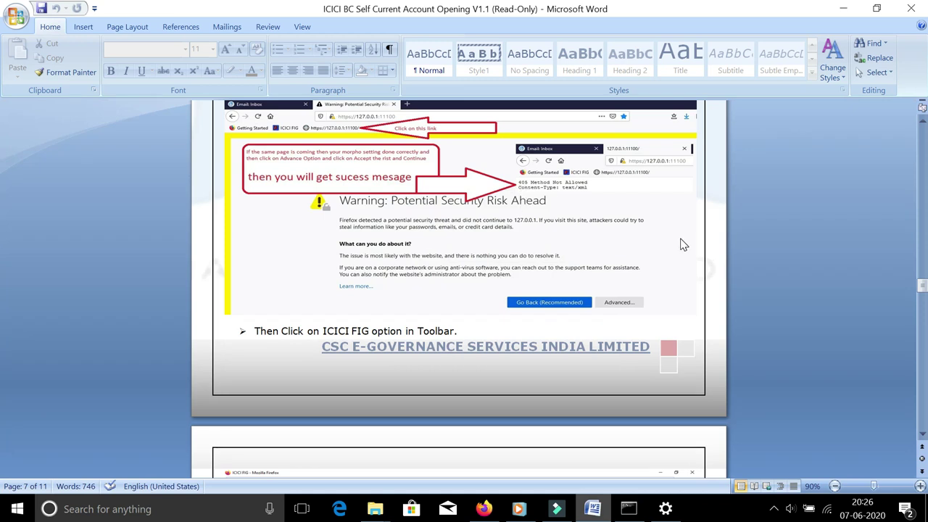
pyautogui.click(921, 433)
pyautogui.click(921, 435)
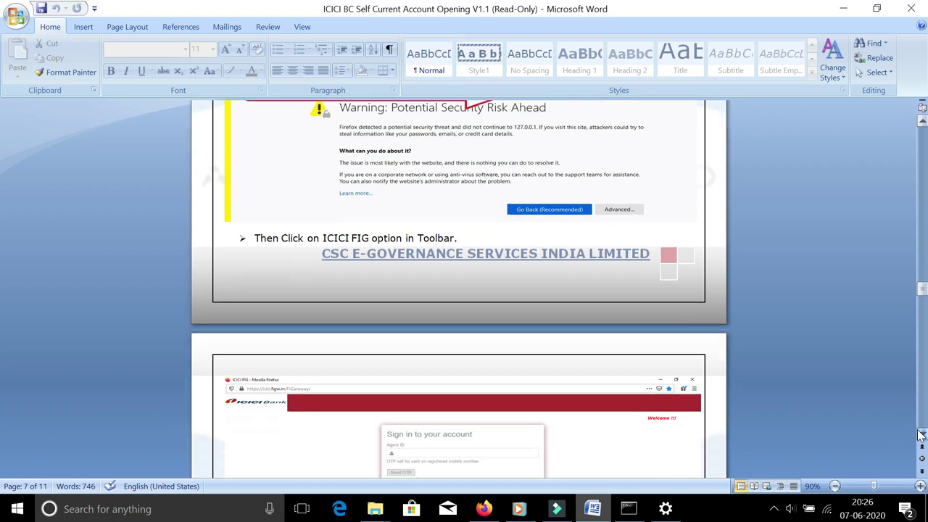
# - Read the manual's ICICI FIG sign-in instructions with Agent ID and OTP, through the Agent E-KYC capture instruction
pyautogui.click(920, 435)
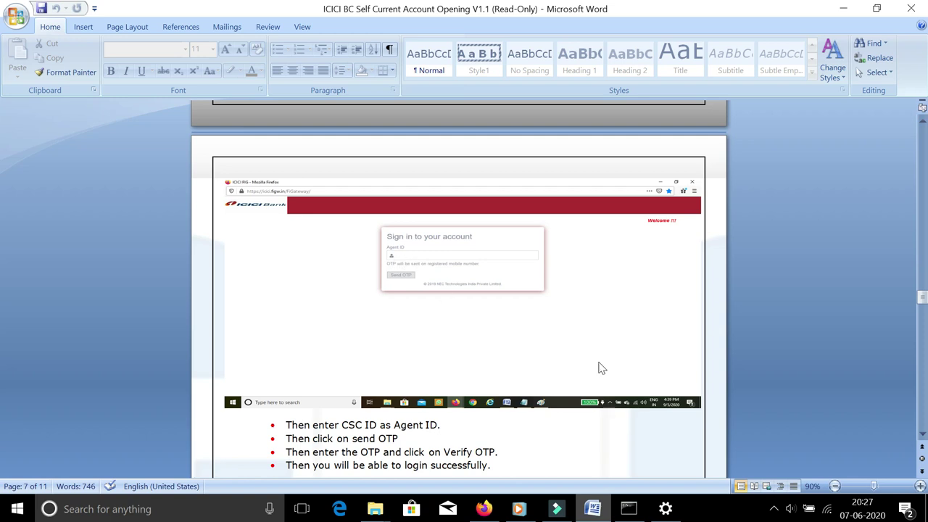
pyautogui.click(923, 433)
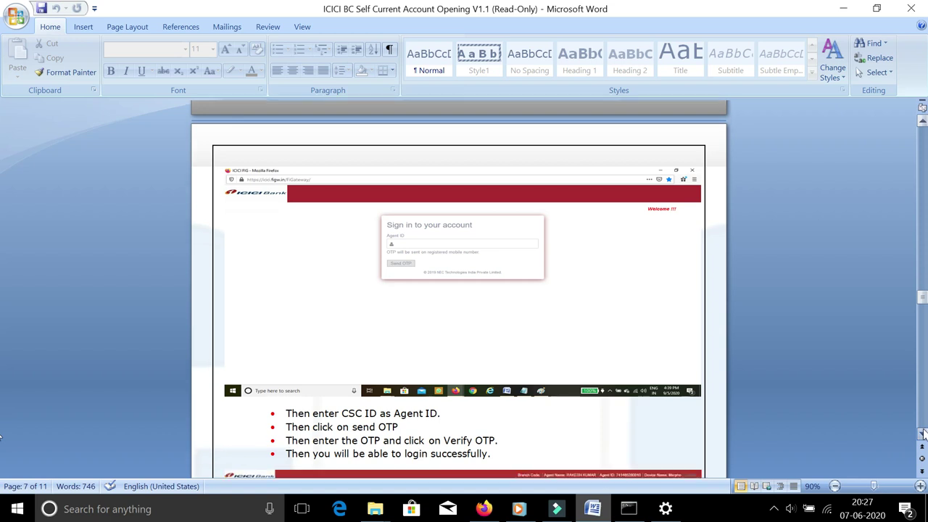
pyautogui.moveTo(923, 432); pyautogui.dragTo(923, 433)
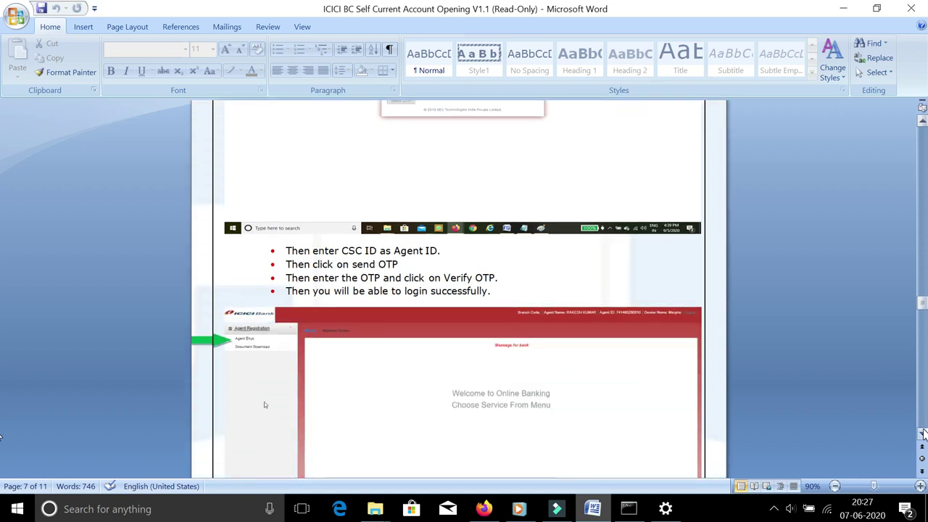
pyautogui.click(922, 433)
pyautogui.moveTo(923, 433); pyautogui.dragTo(922, 433)
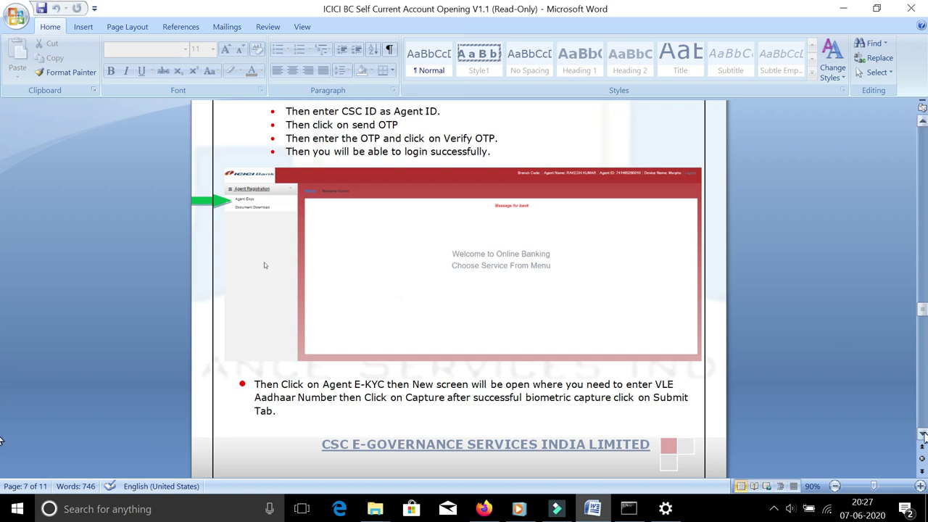
pyautogui.click(922, 435)
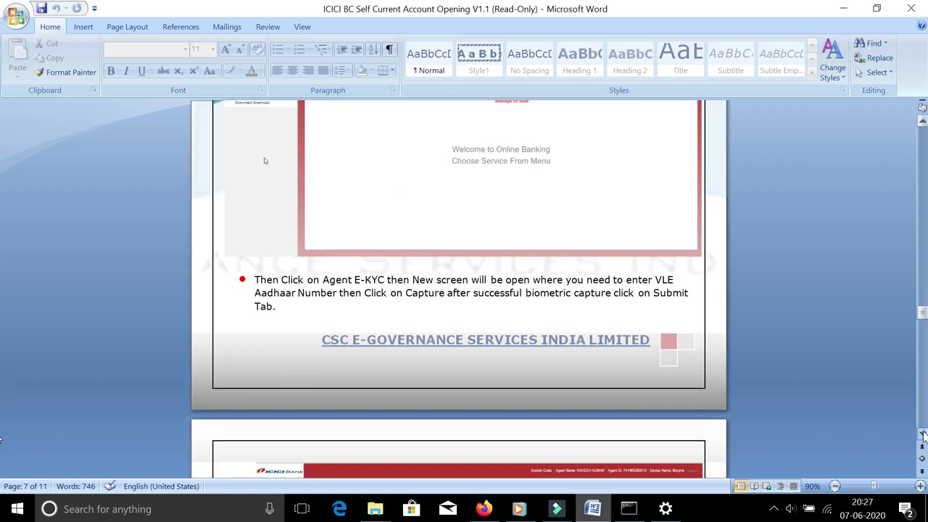
pyautogui.click(923, 435)
pyautogui.click(923, 435)
pyautogui.click(923, 435)
pyautogui.click(923, 435)
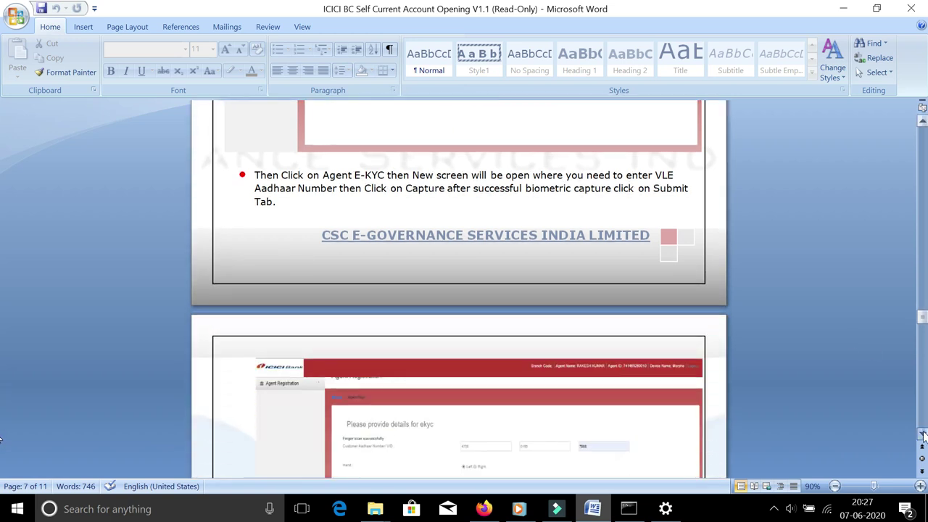
# - Examine the manual's eKYC form with biometric capture and the Aadhaar details page with its Continue instruction
pyautogui.click(922, 435)
pyautogui.click(923, 435)
pyautogui.click(923, 435)
pyautogui.click(923, 435)
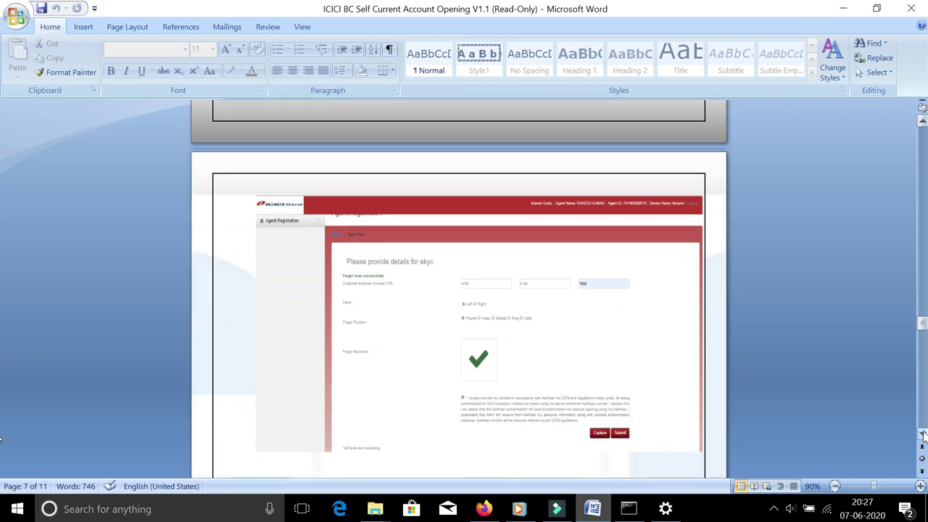
pyautogui.click(923, 435)
pyautogui.click(923, 435)
pyautogui.click(923, 435)
pyautogui.click(923, 435)
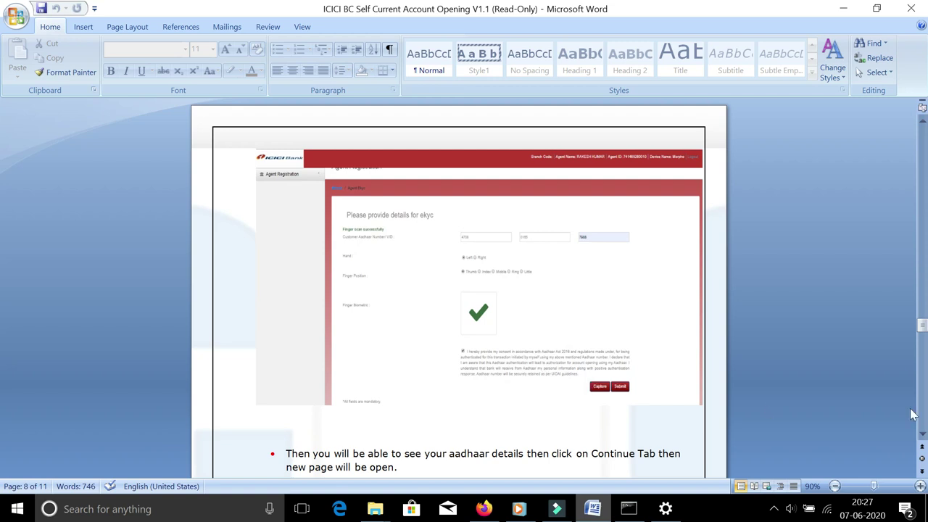
pyautogui.scroll(-4, 0, 435)
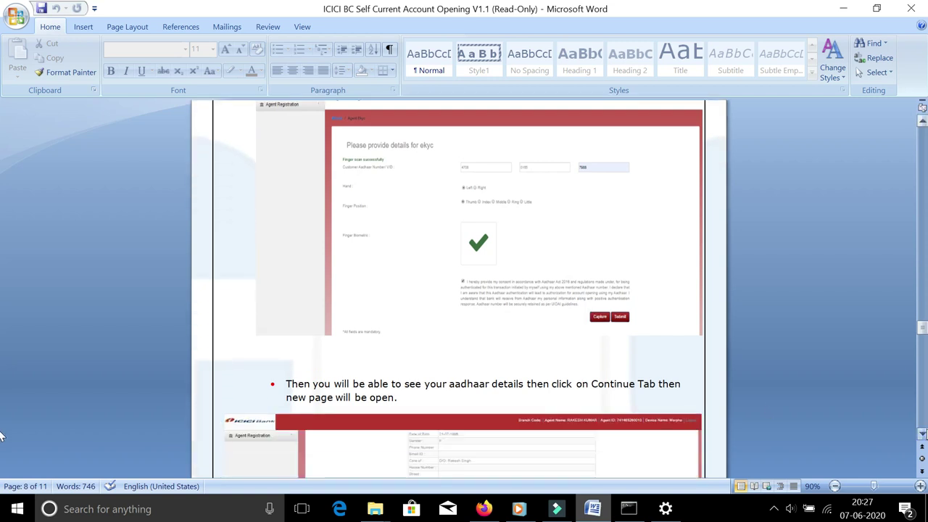
pyautogui.scroll(-4, 0, 435)
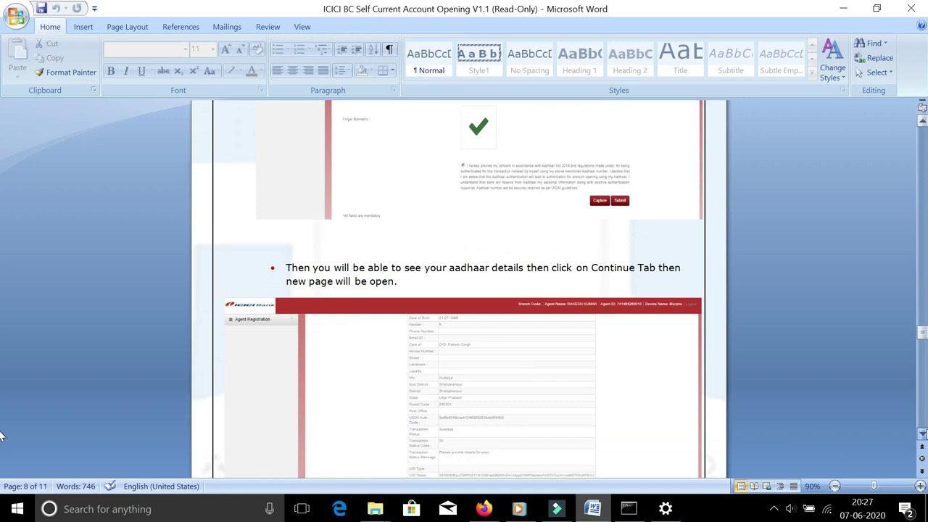
pyautogui.scroll(-1, 0, 435)
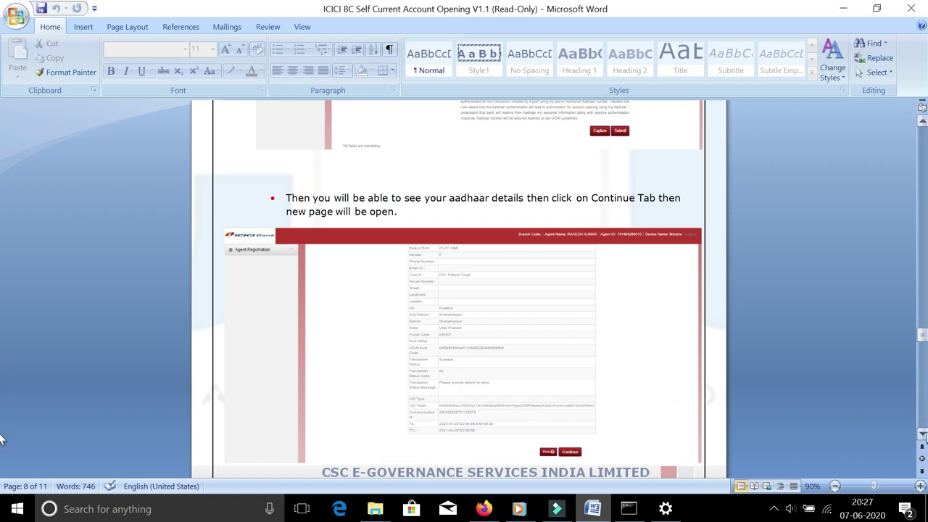
pyautogui.scroll(-2, 0, 435)
pyautogui.scroll(-5, 0, 438)
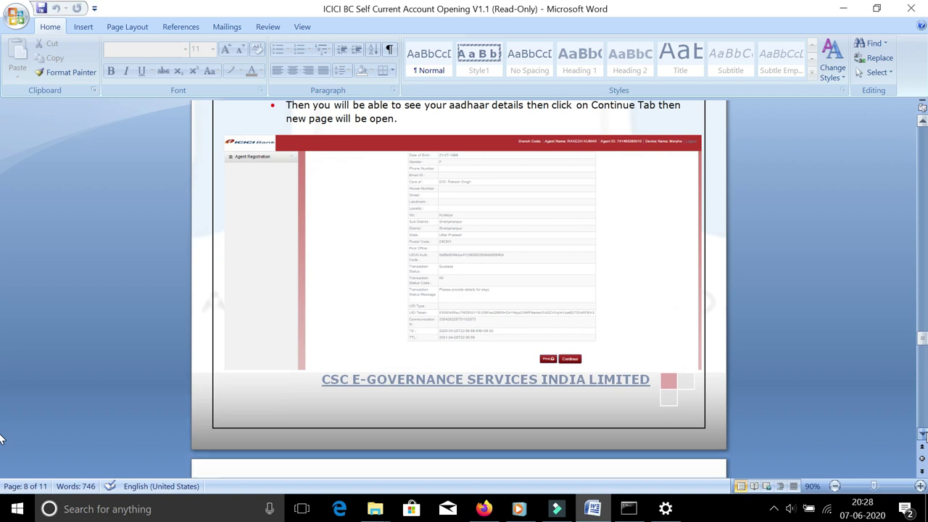
# - Examine the manual's Agent Registration form screenshots for basic details, including the notes on US Person and Importer/Exporter Code
pyautogui.scroll(-8, 0, 438)
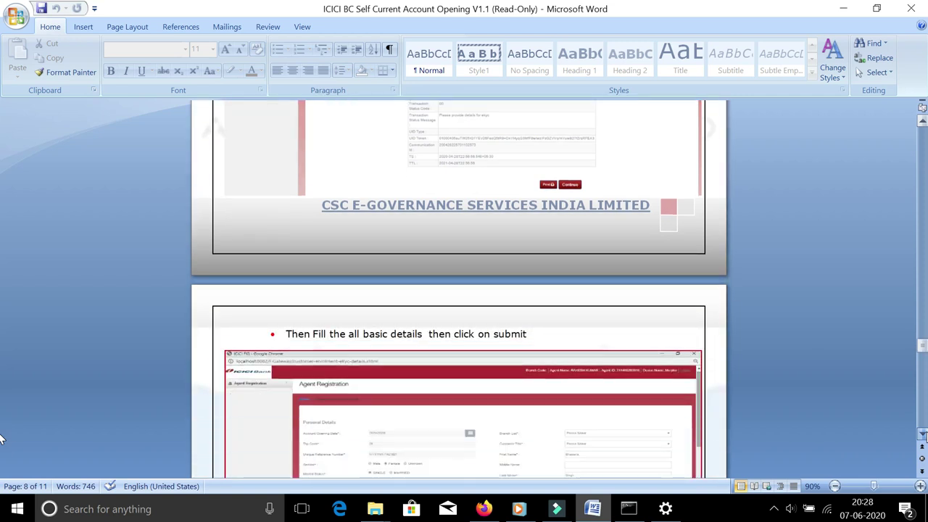
pyautogui.scroll(-2, 0, 439)
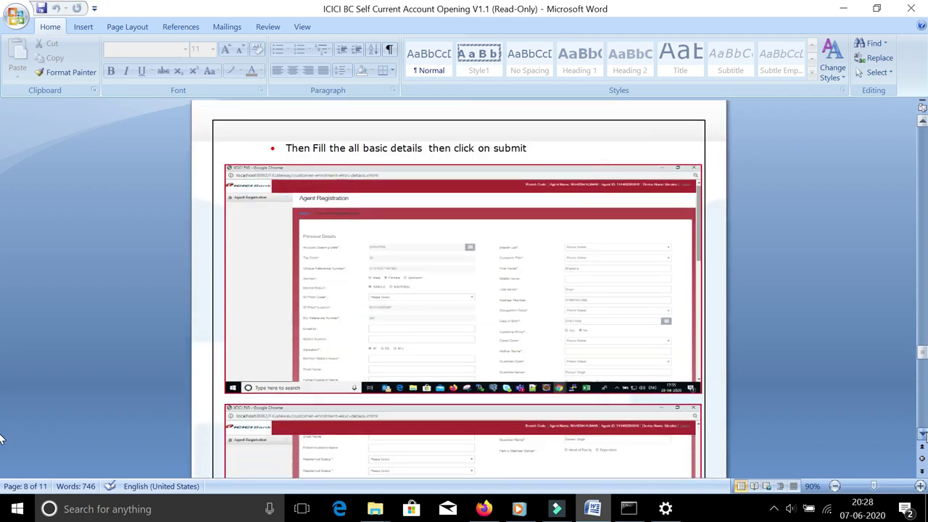
pyautogui.scroll(-2, 2, 439)
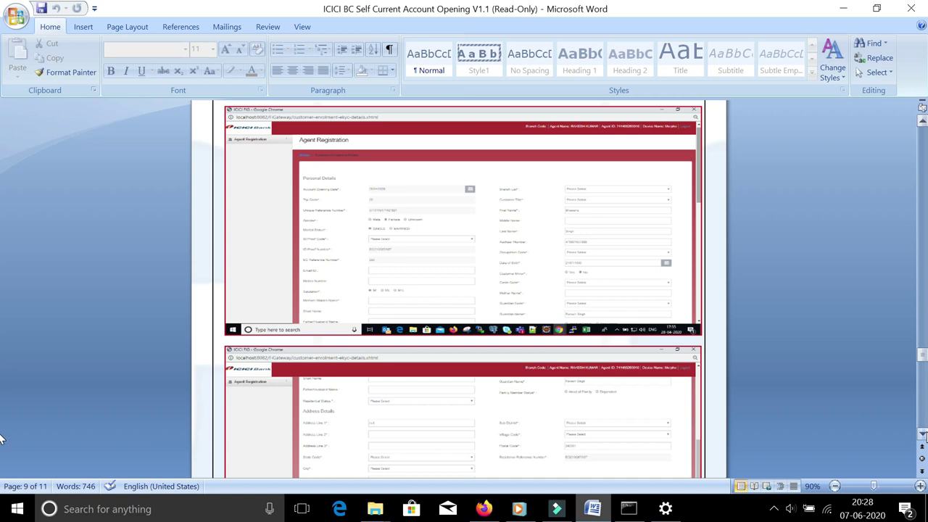
pyautogui.scroll(-2, 0, 439)
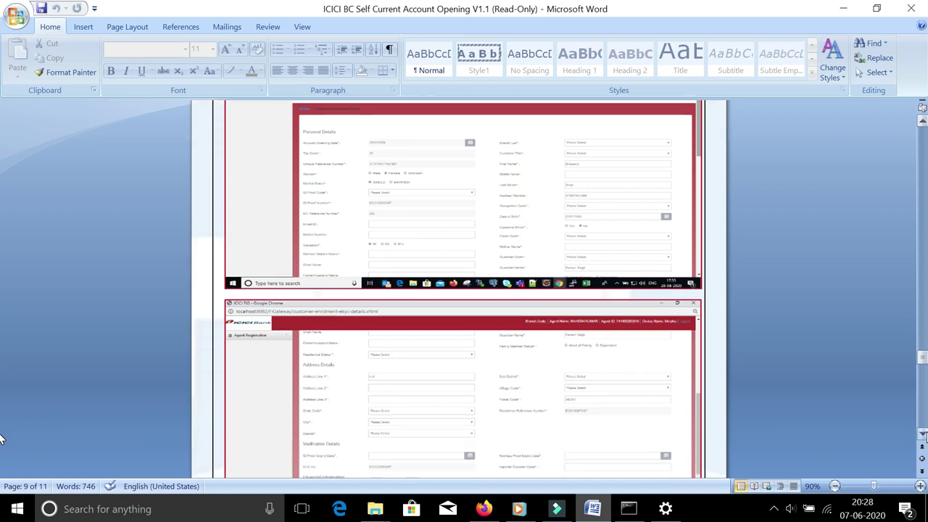
pyautogui.scroll(-1, 0, 438)
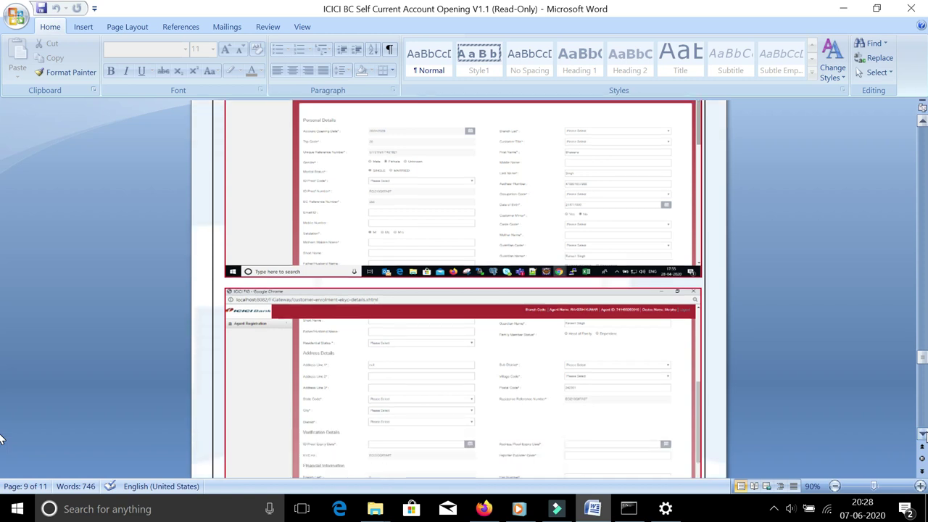
pyautogui.scroll(-3, 0, 438)
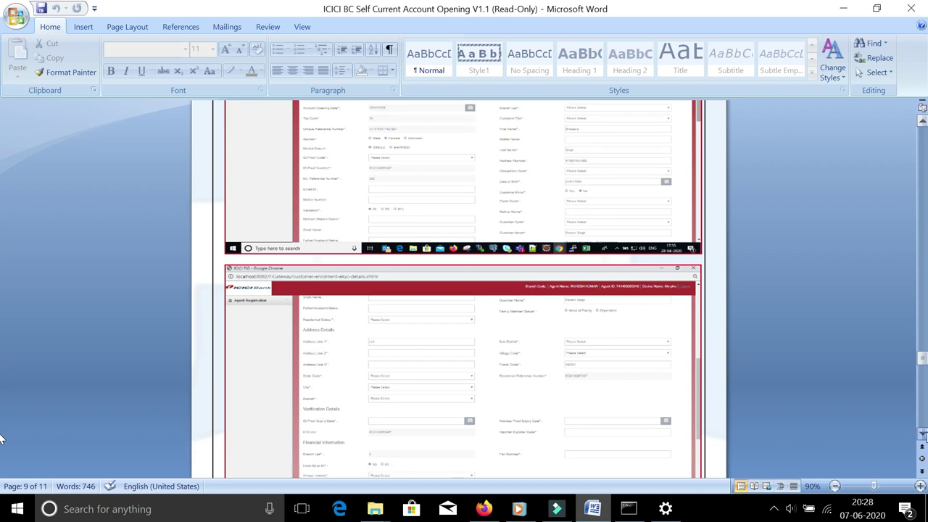
pyautogui.scroll(-3, 0, 439)
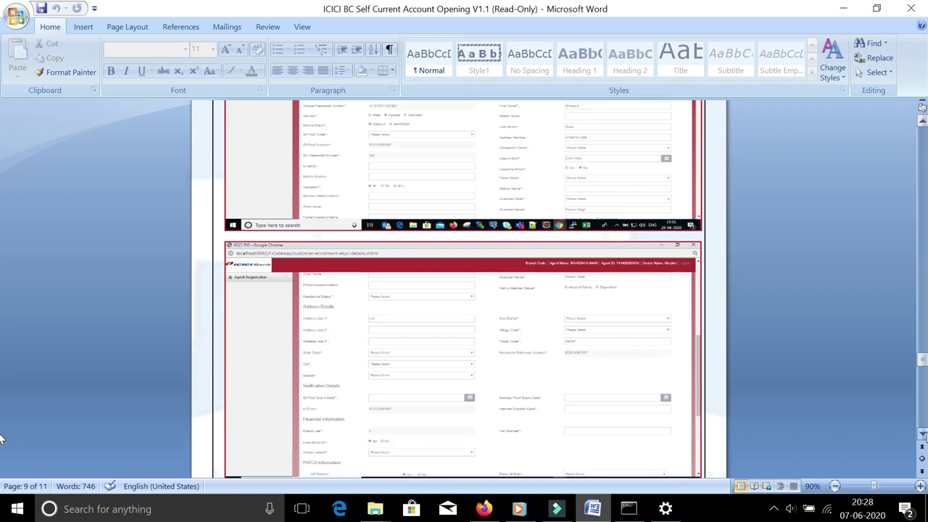
pyautogui.scroll(-2, 0, 439)
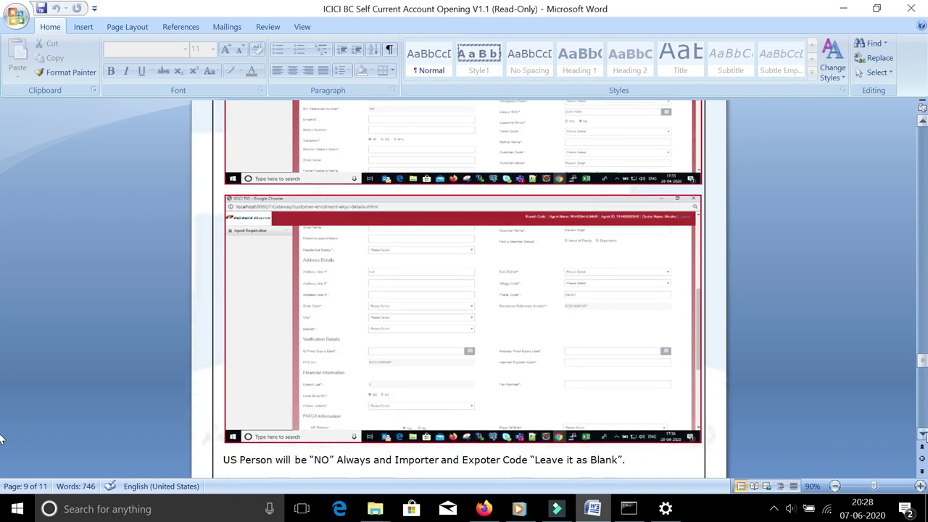
pyautogui.scroll(-4, 0, 438)
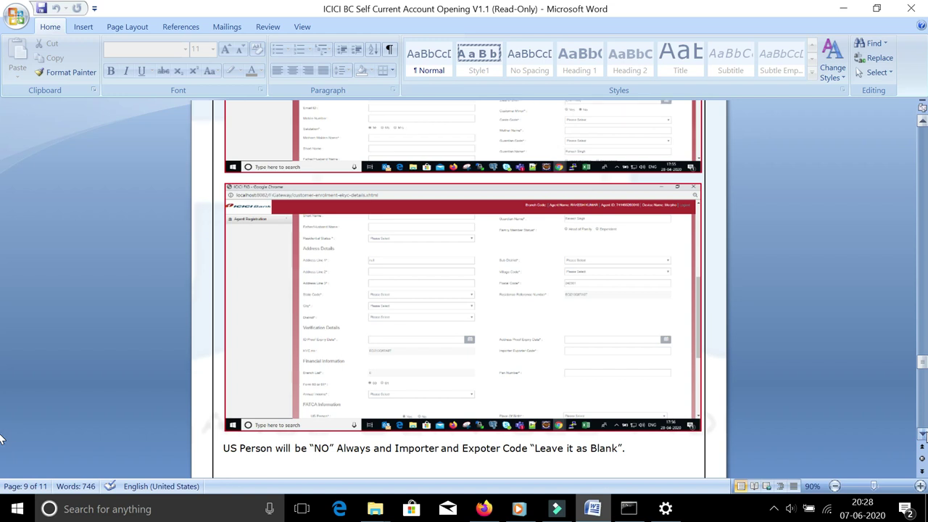
# - Examine the manual's registration form screenshot covering FATCA and other information, through the Submit and Document Download instructions
pyautogui.scroll(-11, 0, 439)
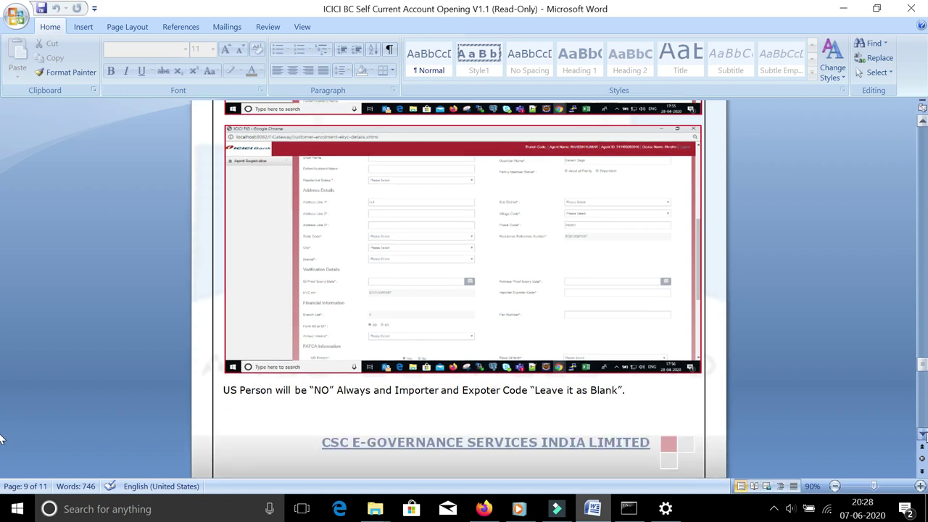
pyautogui.scroll(-10, 0, 439)
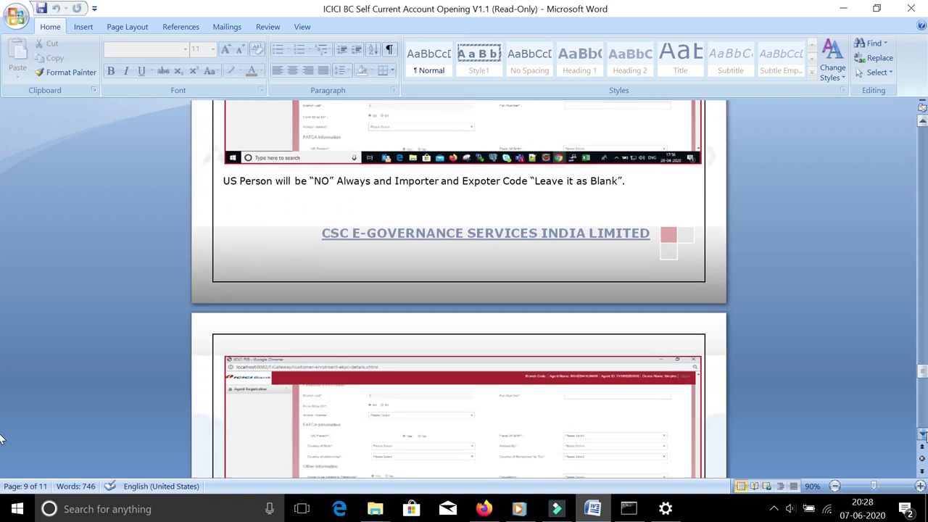
pyautogui.scroll(-6, 0, 438)
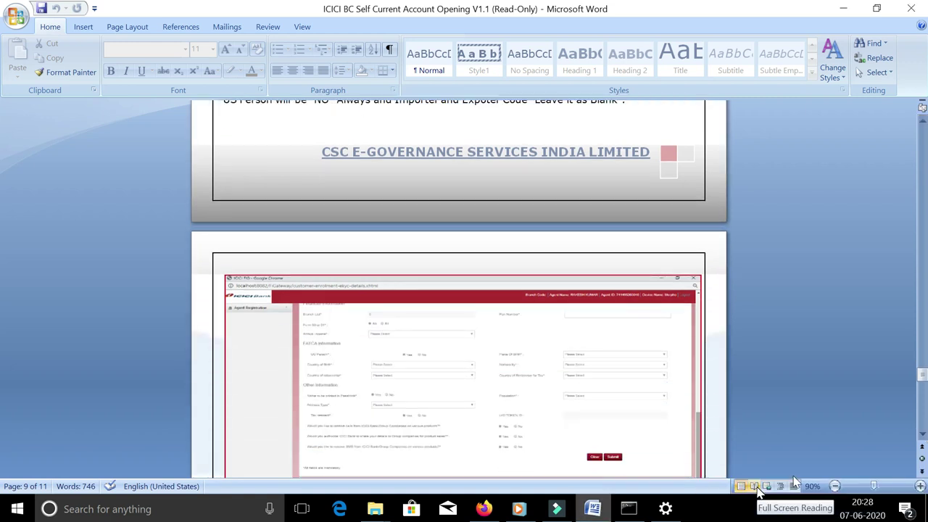
pyautogui.scroll(-1, 923, 438)
pyautogui.click(922, 435)
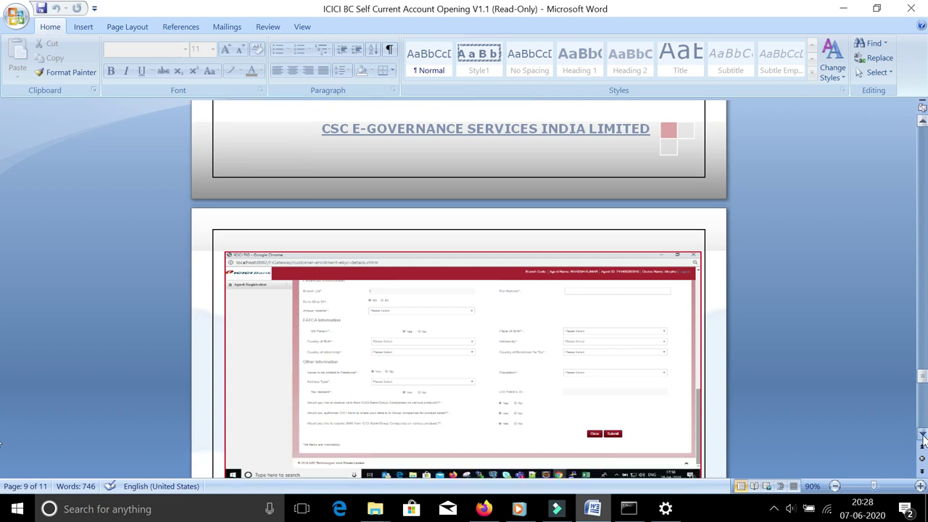
pyautogui.moveTo(923, 436); pyautogui.dragTo(923, 436)
pyautogui.click(923, 436)
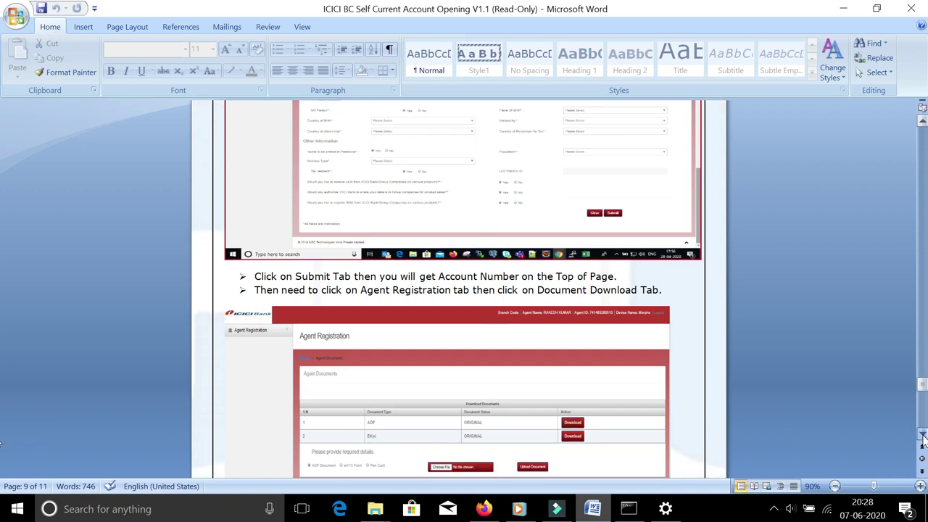
# - Read the manual's Agent Documents page and its instructions for downloading, printing and signing the AOF and EKYC
pyautogui.click(923, 435)
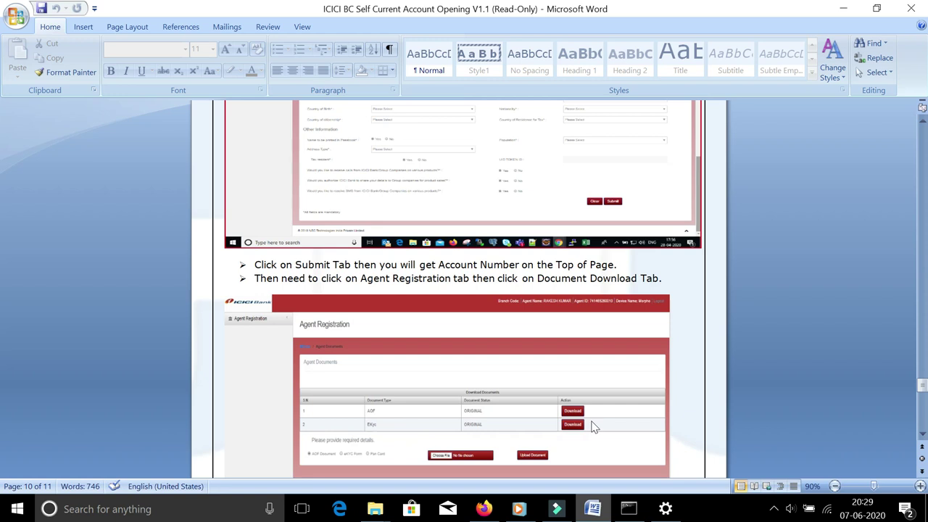
pyautogui.click(923, 433)
pyautogui.click(923, 434)
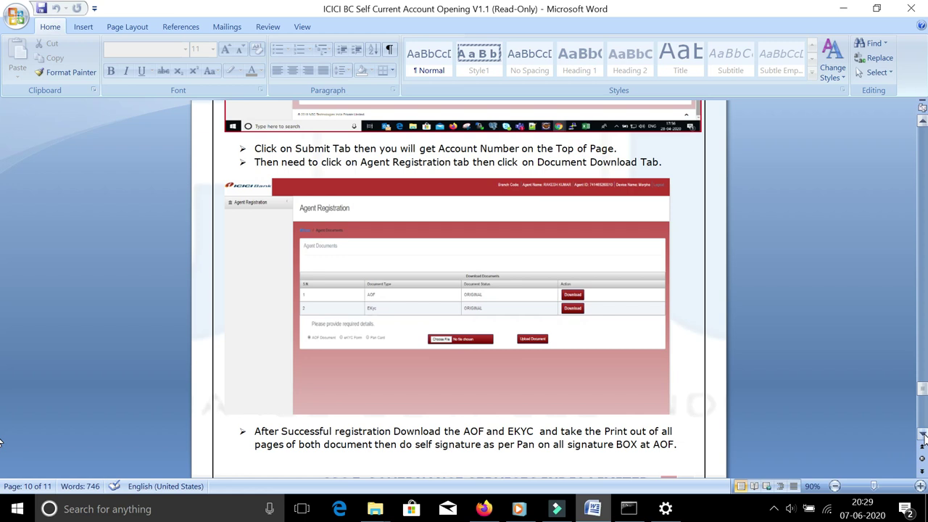
pyautogui.click(923, 435)
pyautogui.click(923, 435)
pyautogui.click(923, 435)
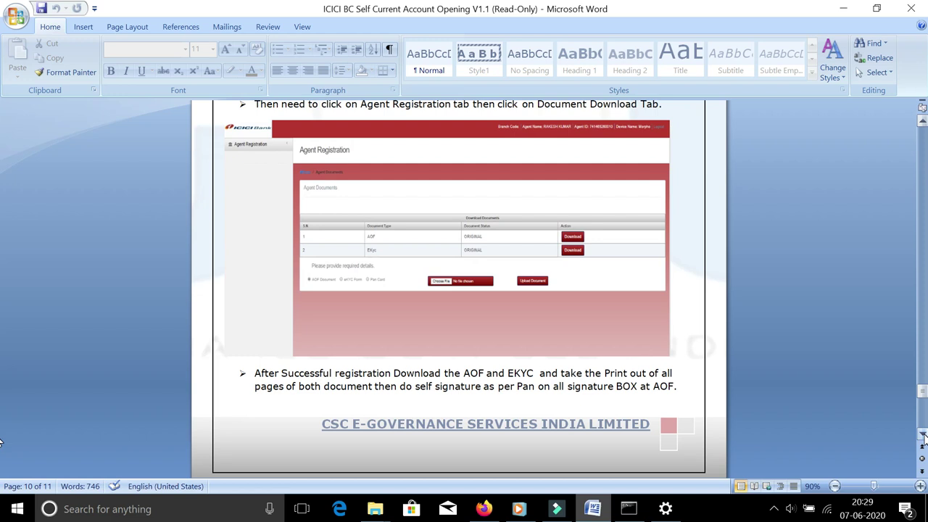
pyautogui.click(923, 434)
pyautogui.click(923, 433)
pyautogui.click(923, 434)
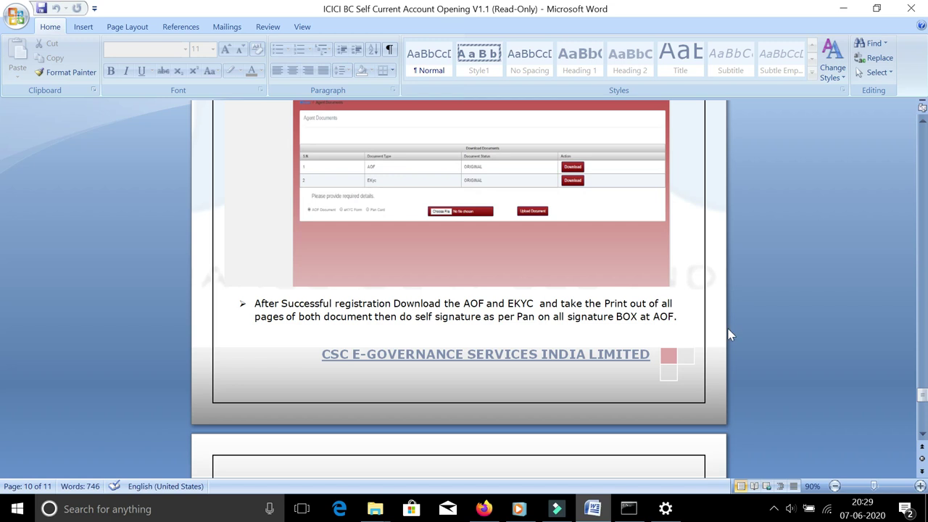
# - Read the manual's instructions on signing the e-KYC and Pan Card pages and uploading all three documents
pyautogui.click(922, 436)
pyautogui.click(922, 436)
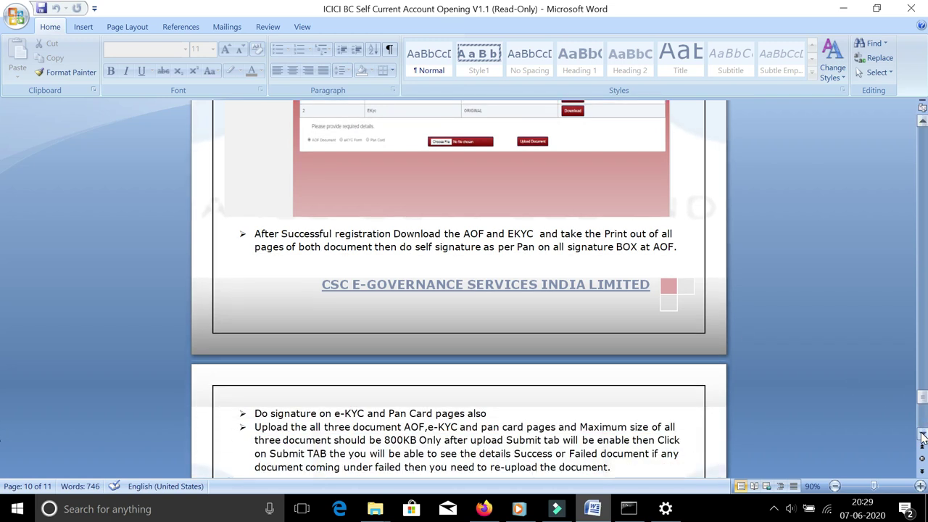
pyautogui.click(922, 436)
pyautogui.click(922, 436)
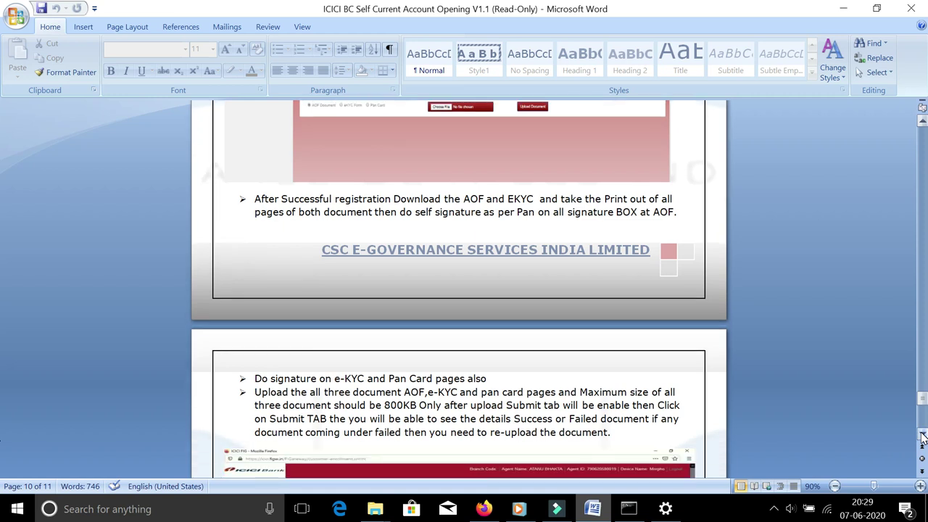
pyautogui.click(922, 435)
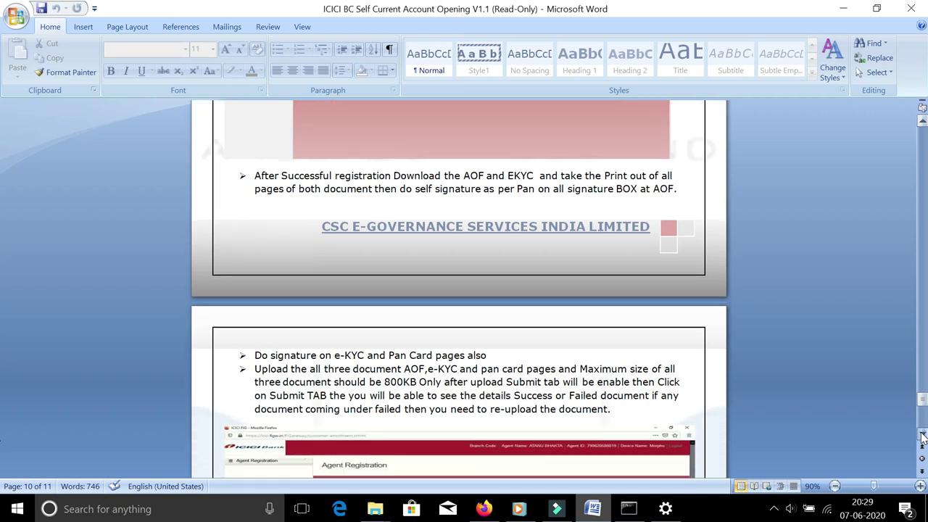
pyautogui.click(923, 435)
pyautogui.click(922, 436)
pyautogui.click(922, 436)
pyautogui.click(922, 436)
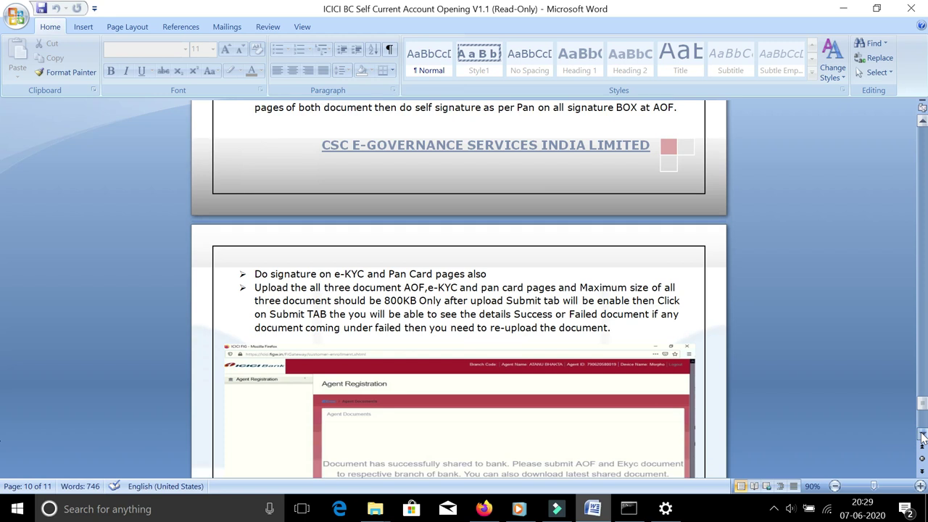
# - Examine the manual's Agent Documents screenshots of the successful and failed document sharing messages
pyautogui.click(922, 435)
pyautogui.click(922, 436)
pyautogui.click(922, 436)
pyautogui.click(922, 436)
pyautogui.click(922, 436)
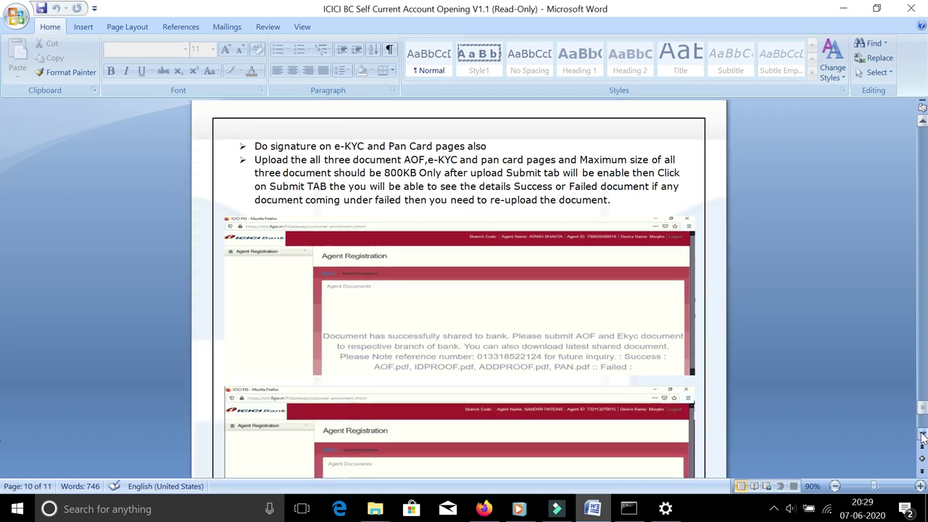
pyautogui.click(922, 435)
pyautogui.click(922, 436)
pyautogui.click(923, 436)
pyautogui.click(922, 436)
pyautogui.click(922, 436)
pyautogui.click(922, 436)
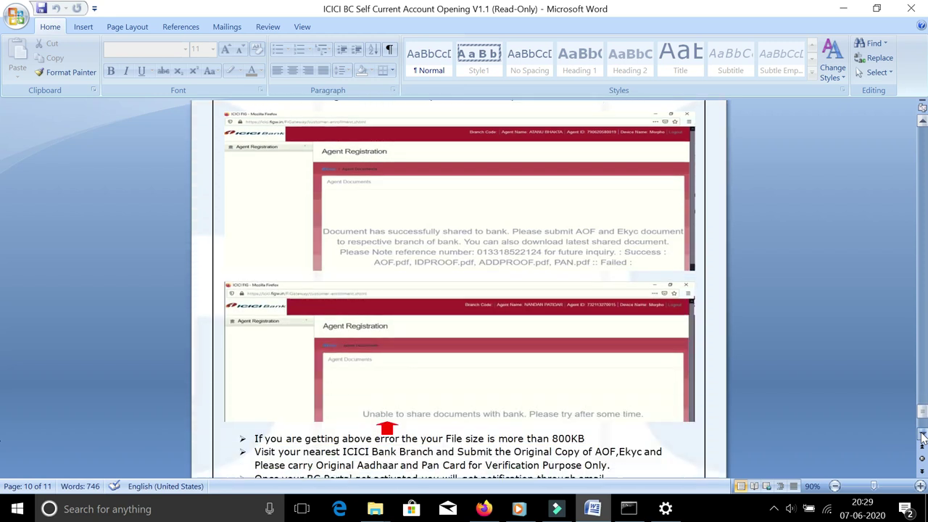
# - Read the manual's closing instructions on file size, the ICICI branch visit, BC Portal activation and login, and the query contact
pyautogui.click(922, 436)
pyautogui.click(923, 436)
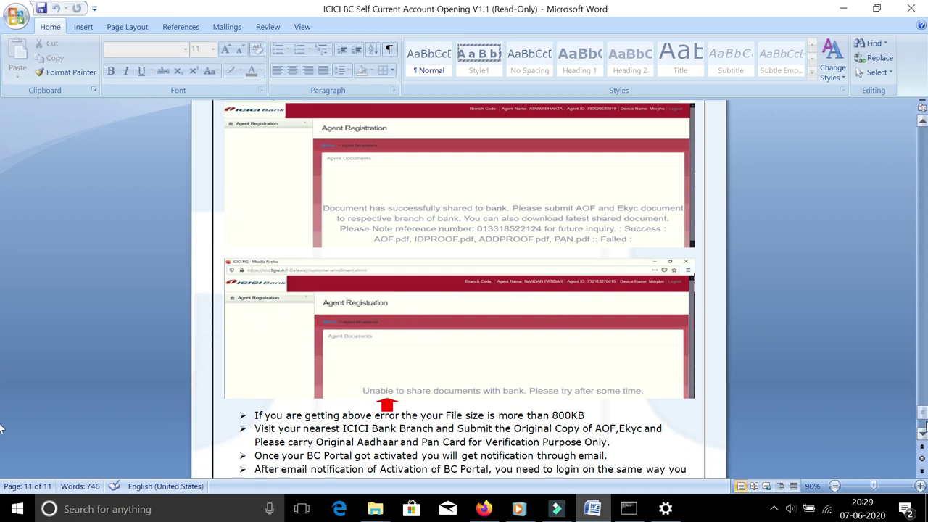
pyautogui.click(922, 433)
pyautogui.click(922, 433)
pyautogui.click(922, 433)
pyautogui.click(922, 434)
pyautogui.click(922, 434)
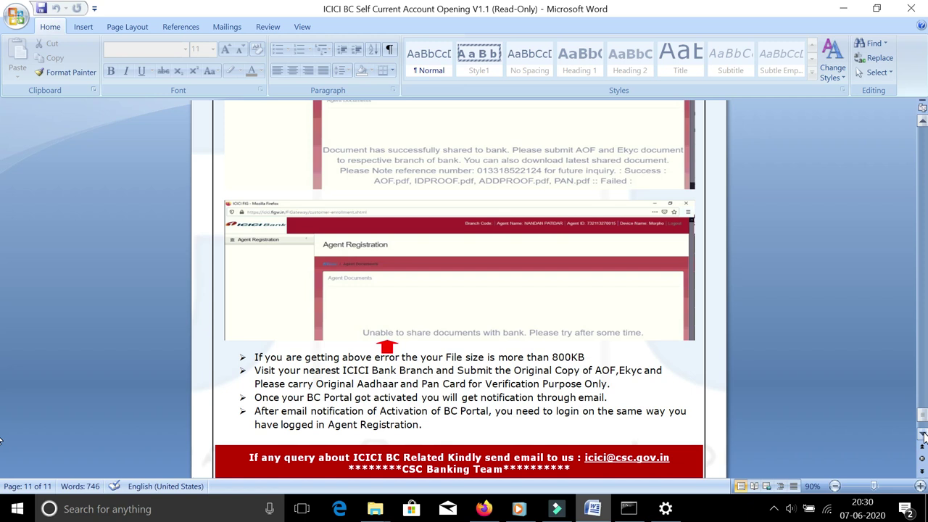
pyautogui.click(922, 435)
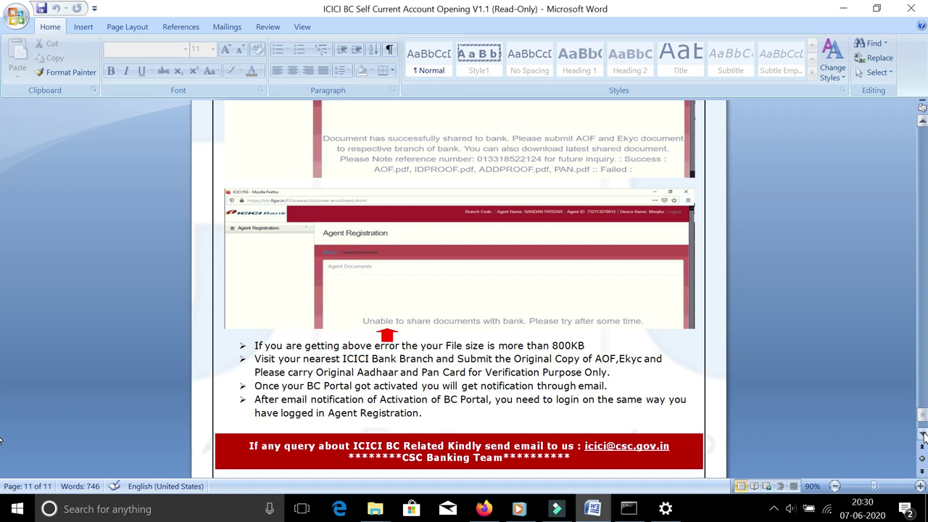